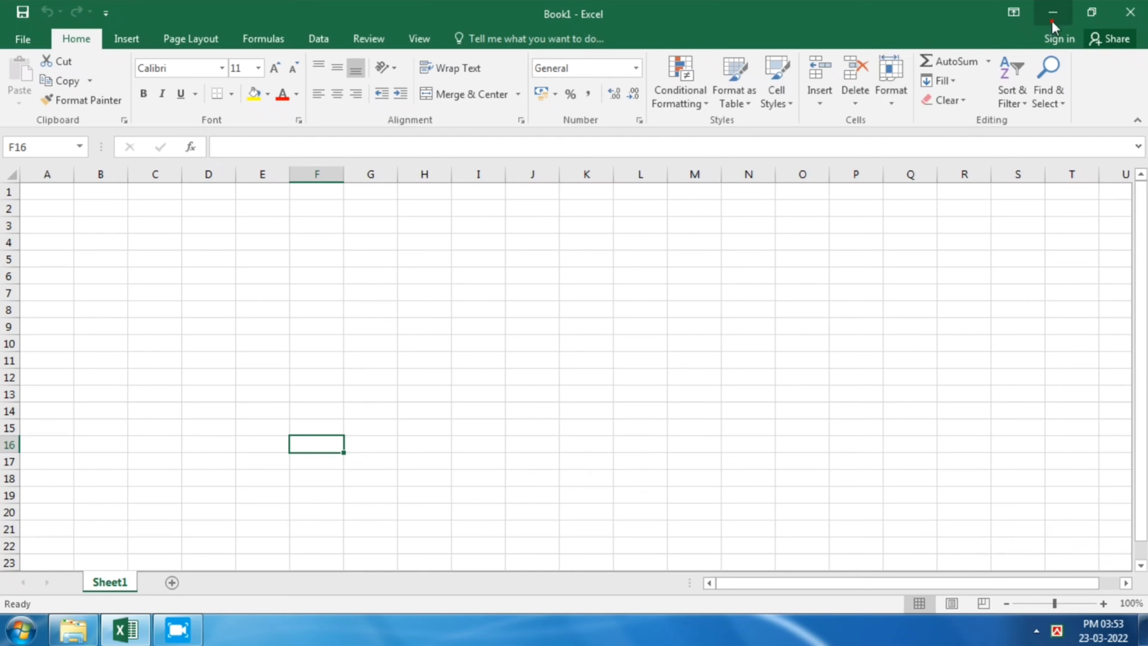
Enter 'Computer official school' in H8 and merge and centre it across H8:J8
click(1053, 13)
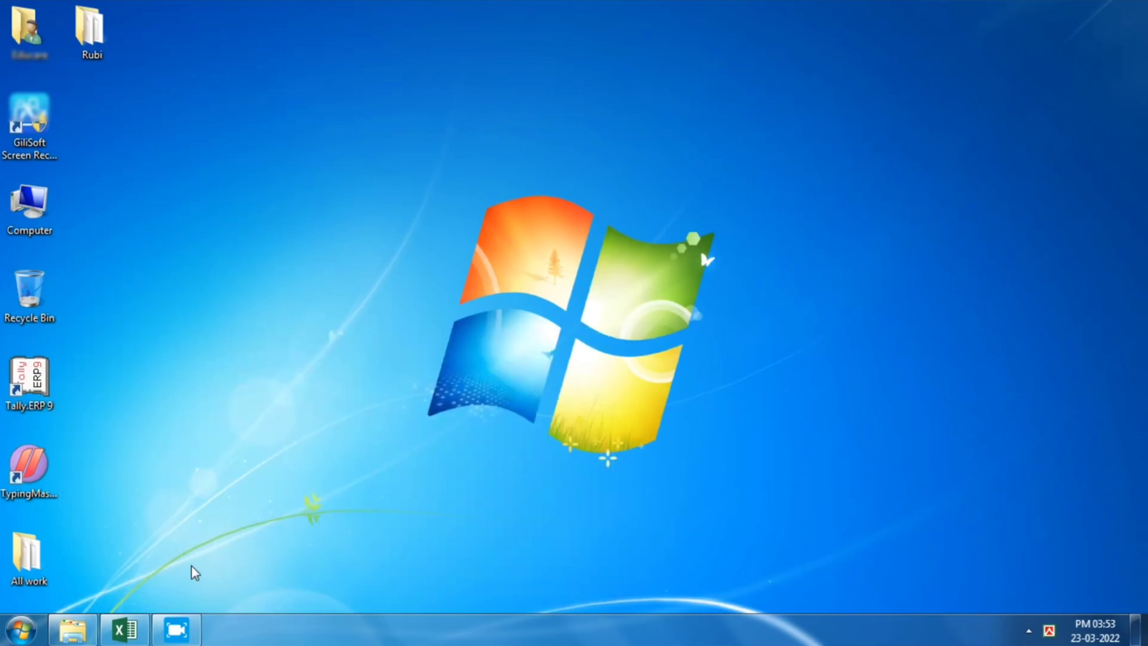
click(125, 629)
click(446, 311)
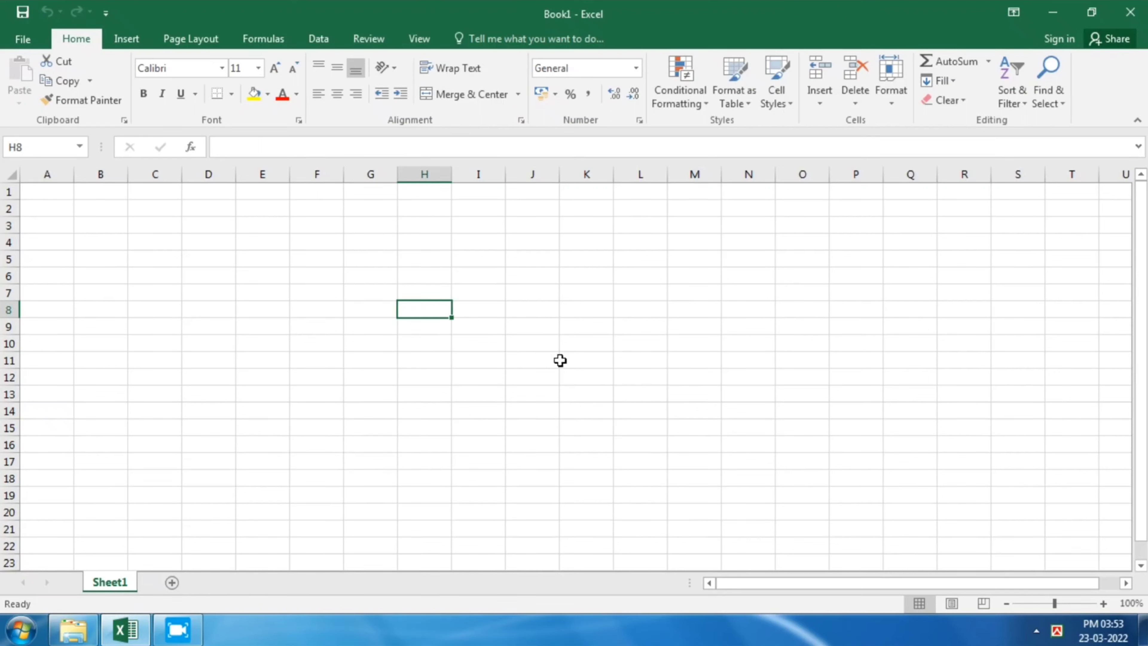
text(Comput)
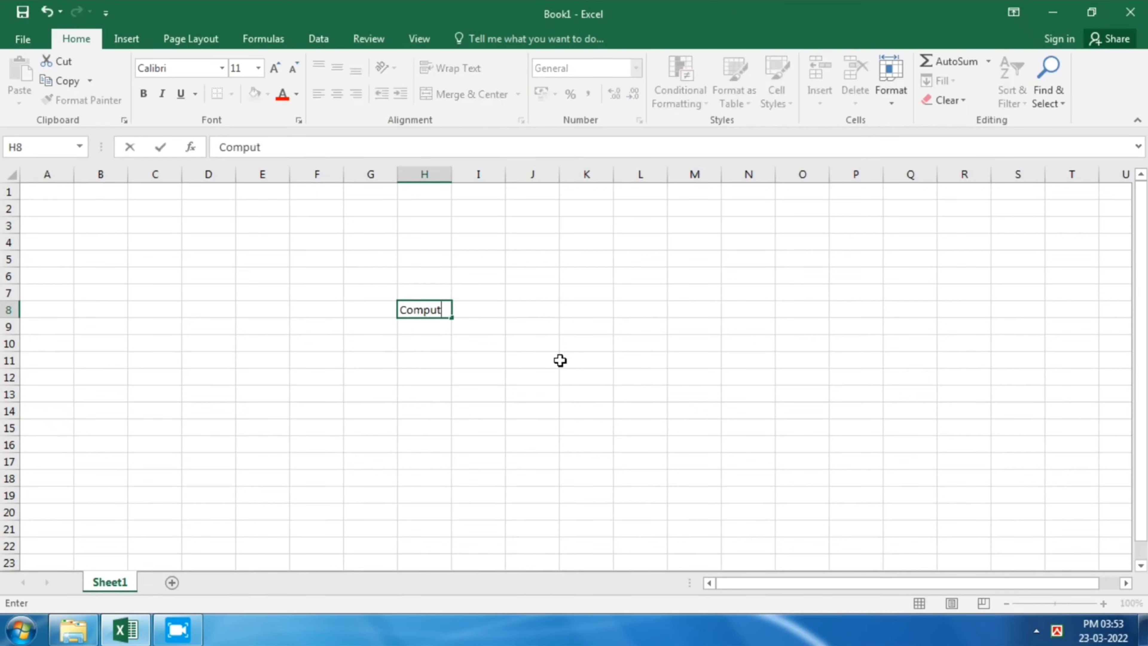
text(er offic)
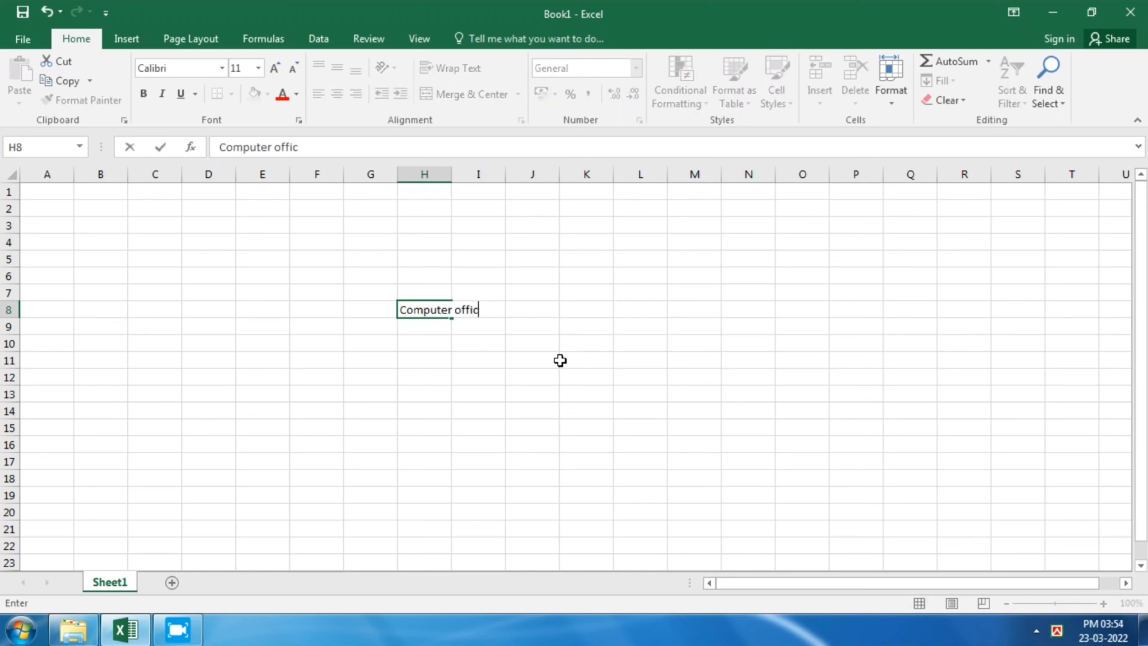
text(ial sch)
text(ool)
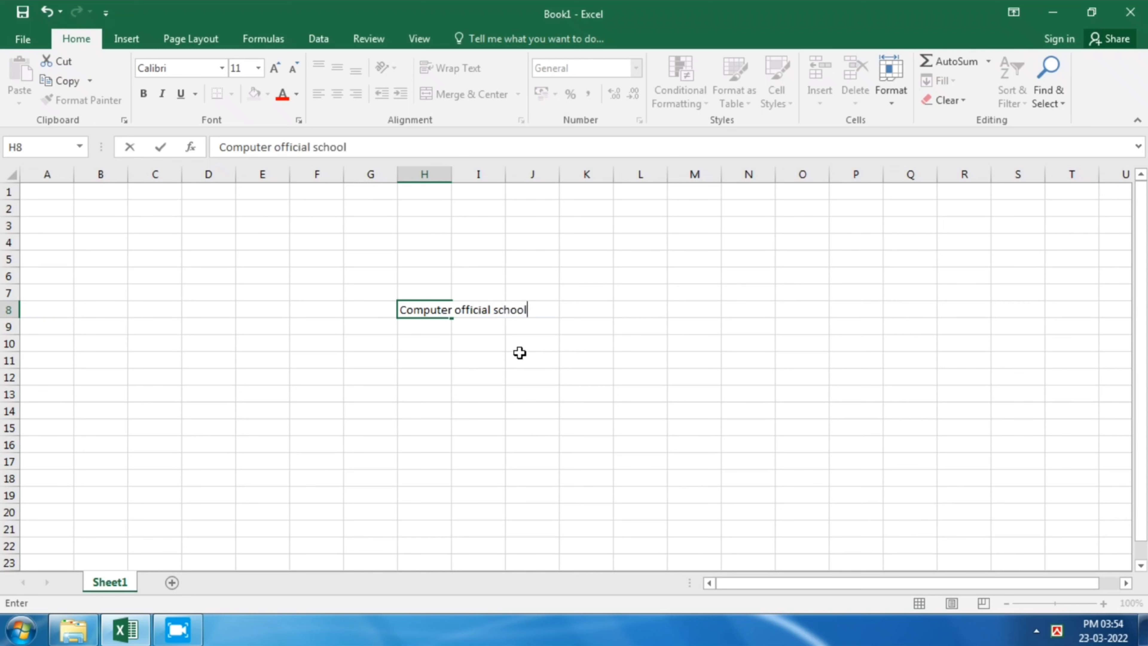
click(477, 344)
drag(431, 311, 523, 311)
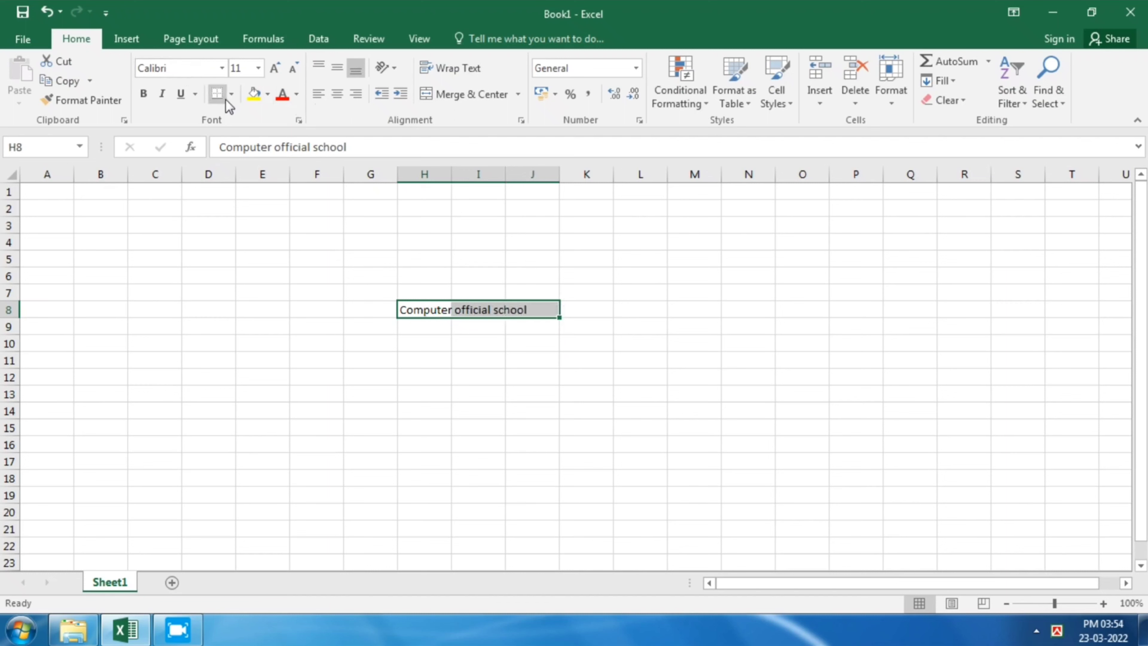
click(445, 95)
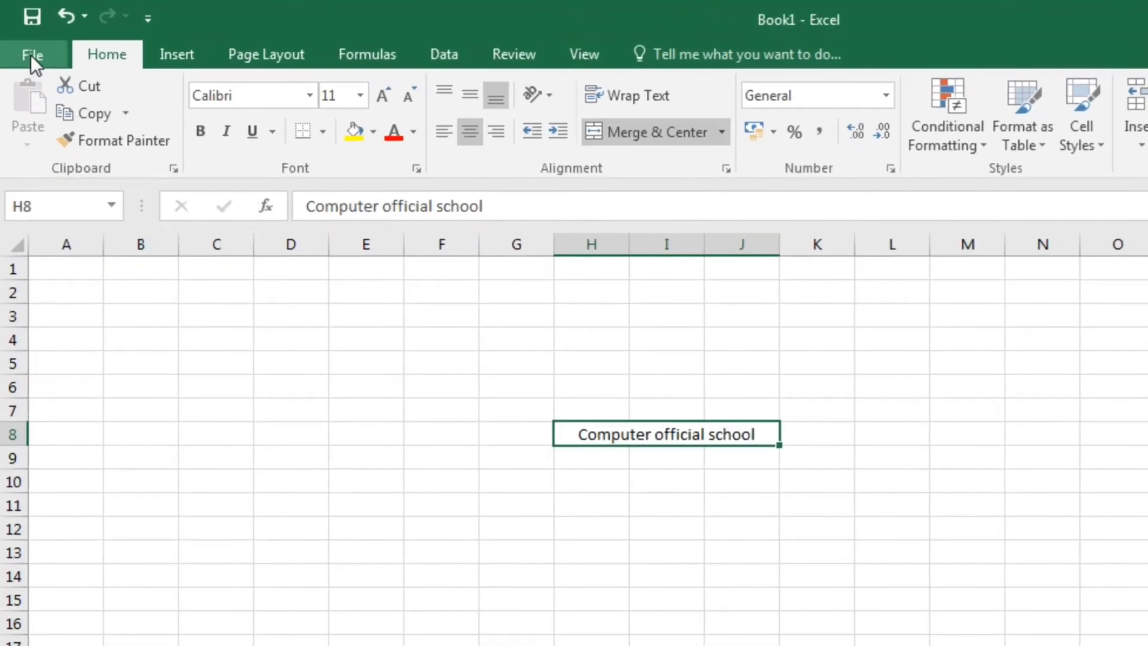
Open Save As in the Desktop folder and enter the file name 'Computer'
click(23, 39)
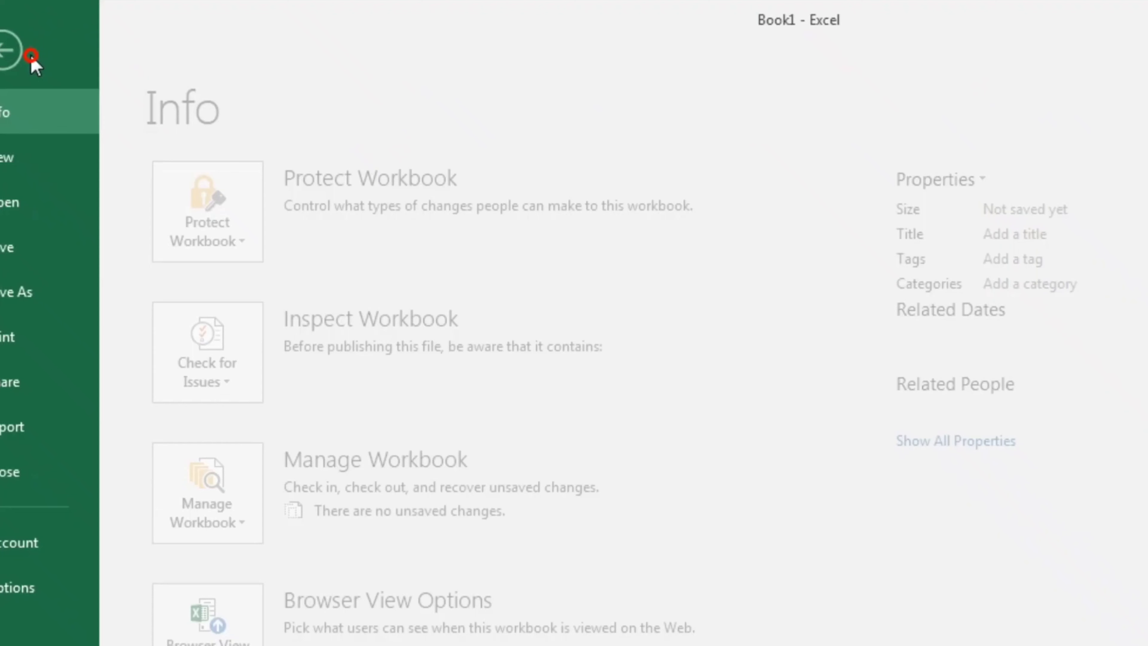
click(63, 253)
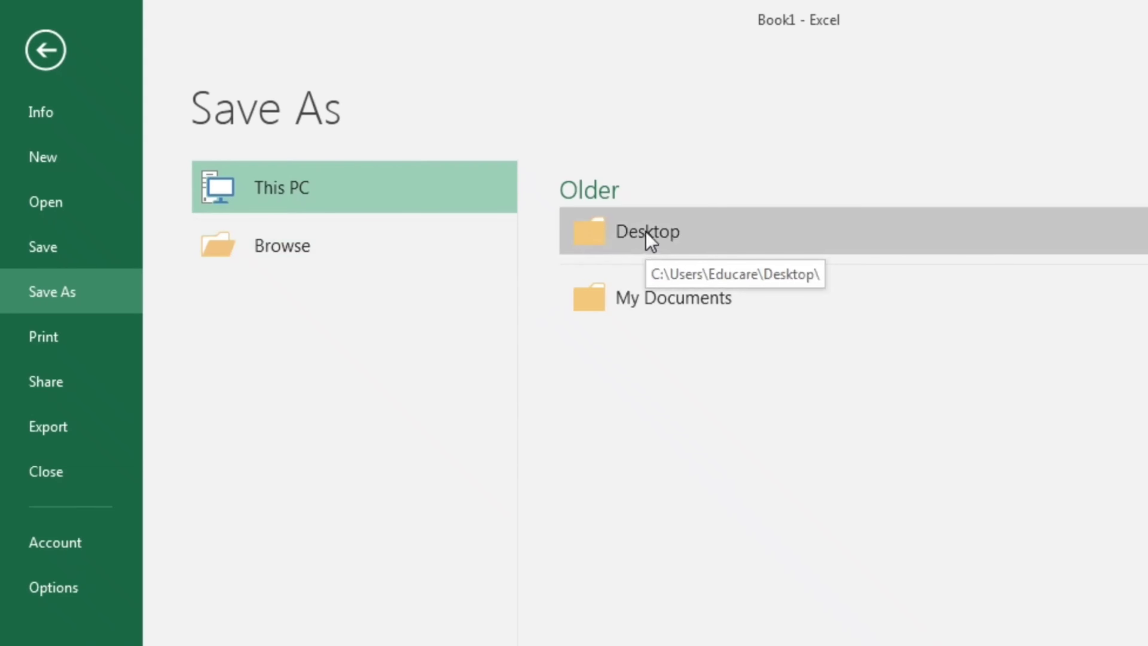
click(460, 164)
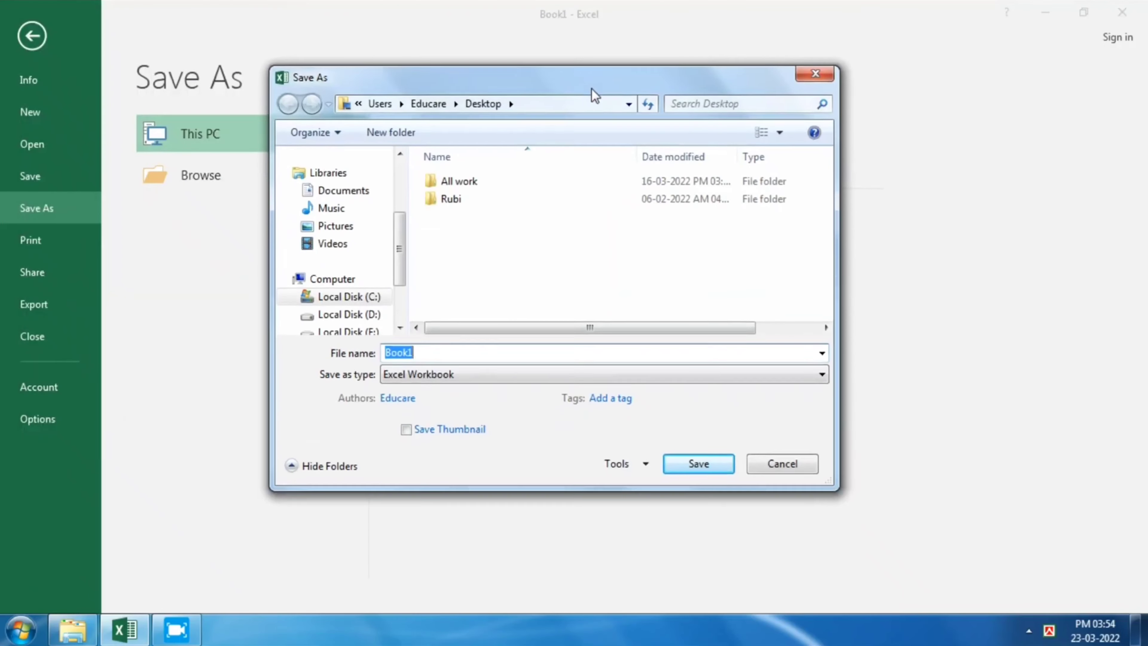
drag(592, 128, 593, 75)
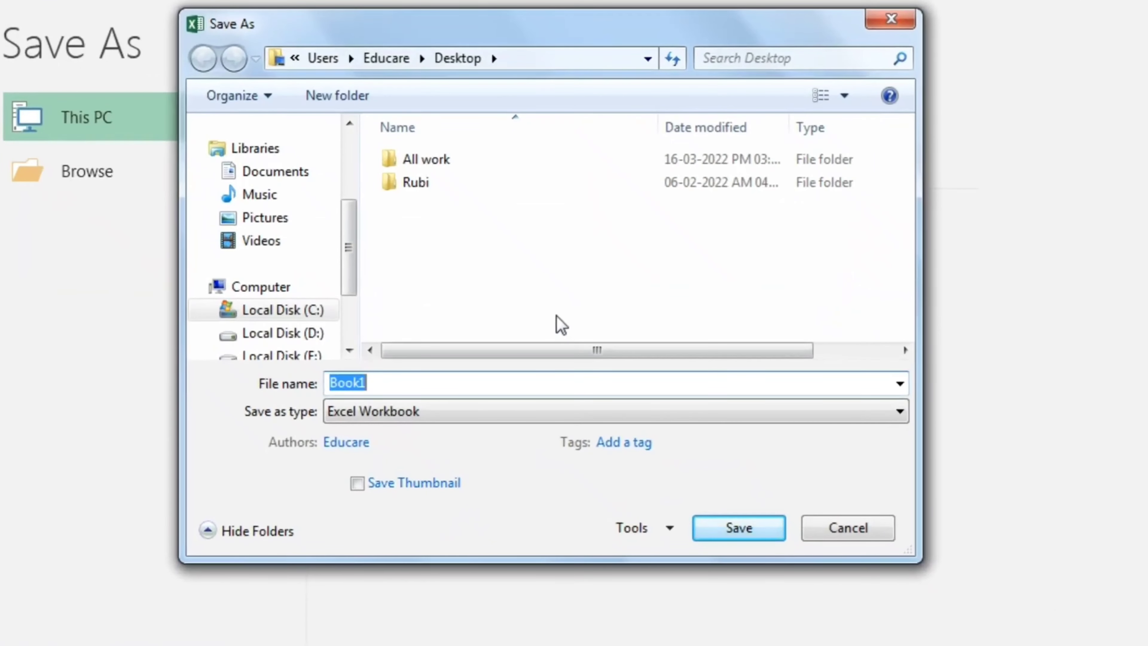
mouse_move(332, 234)
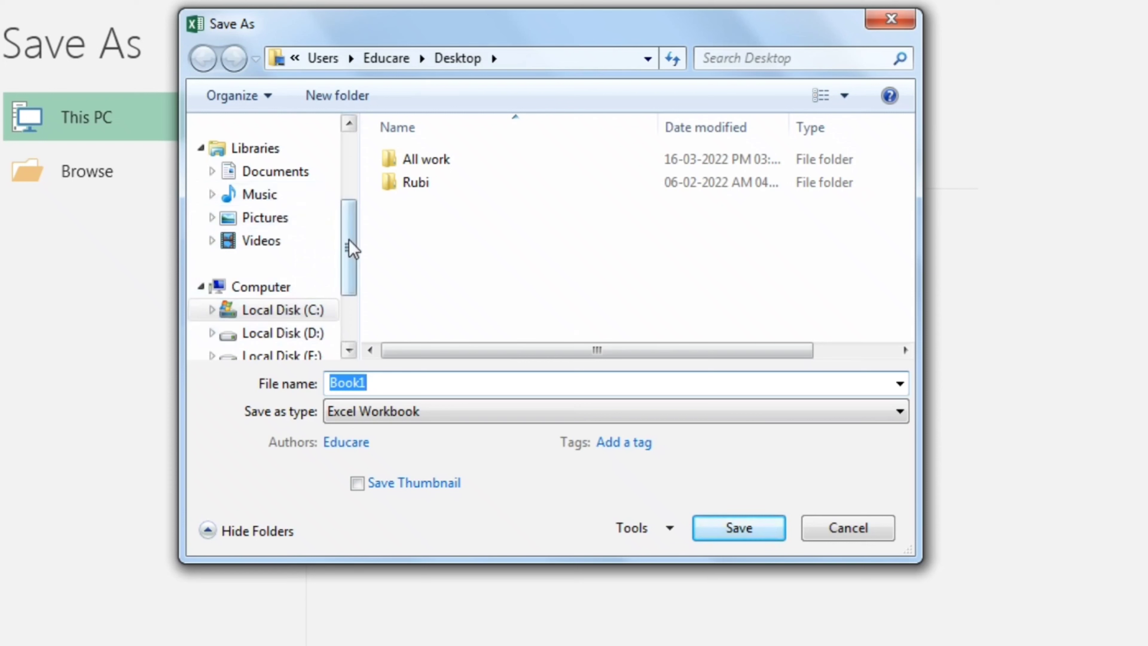
drag(352, 249, 352, 210)
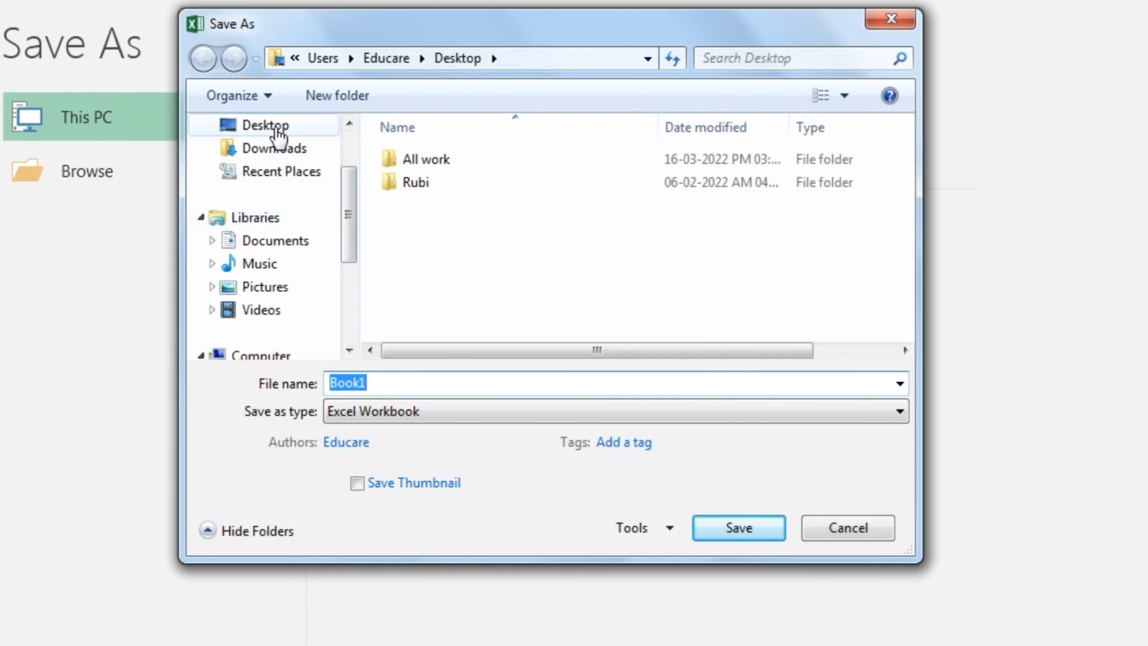
click(275, 136)
click(384, 383)
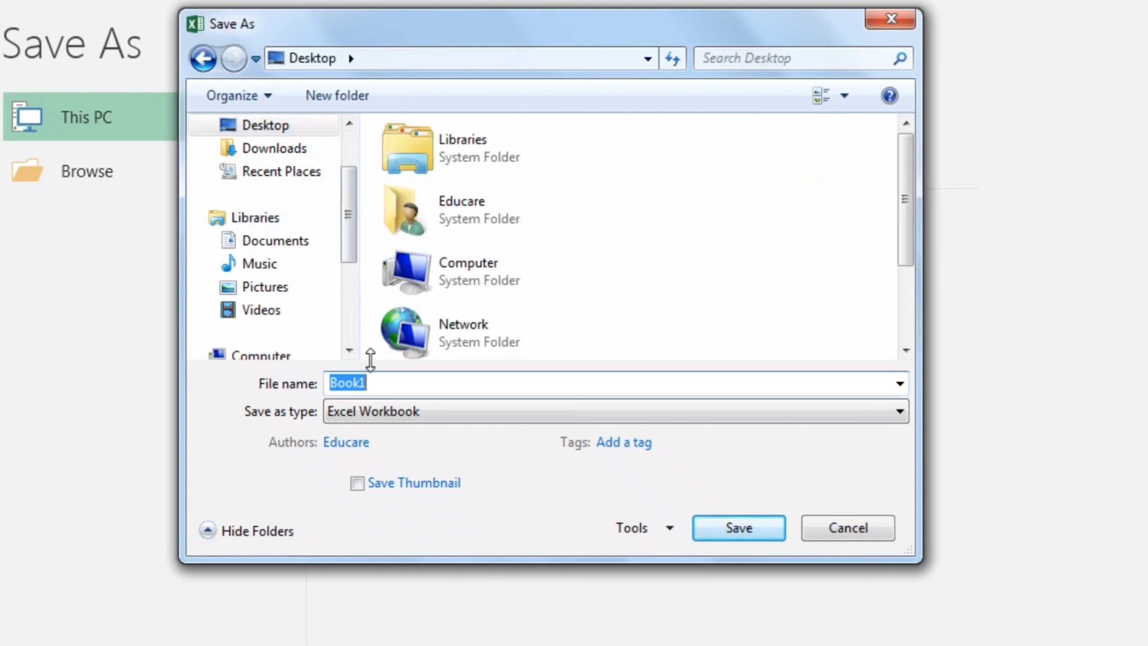
text(Co)
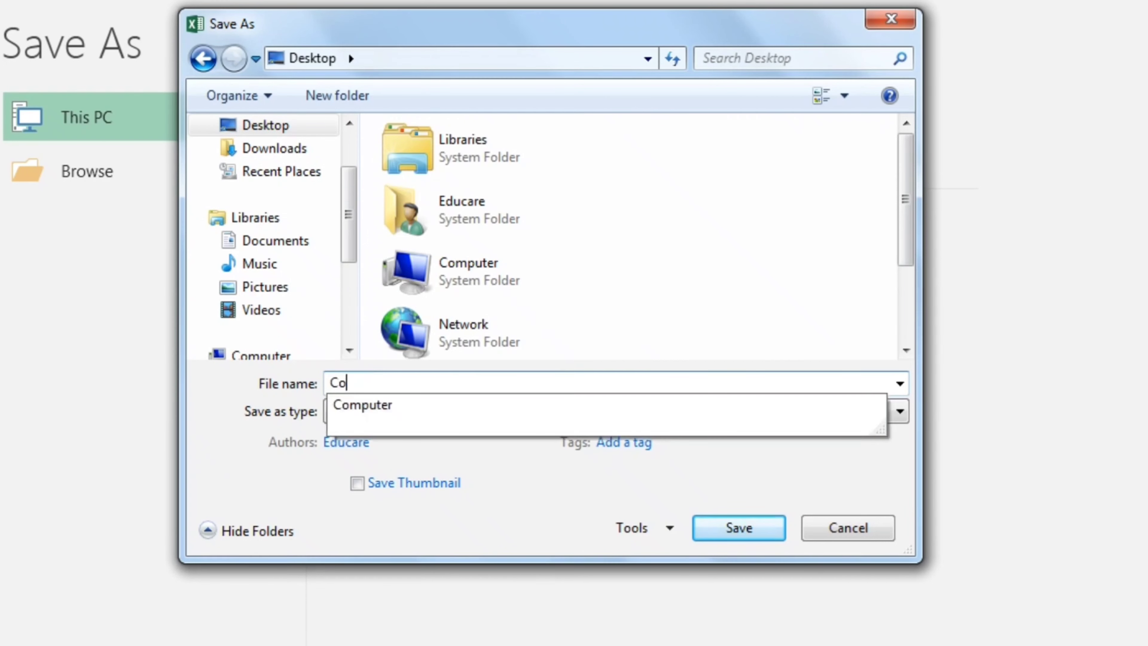
text(mputer)
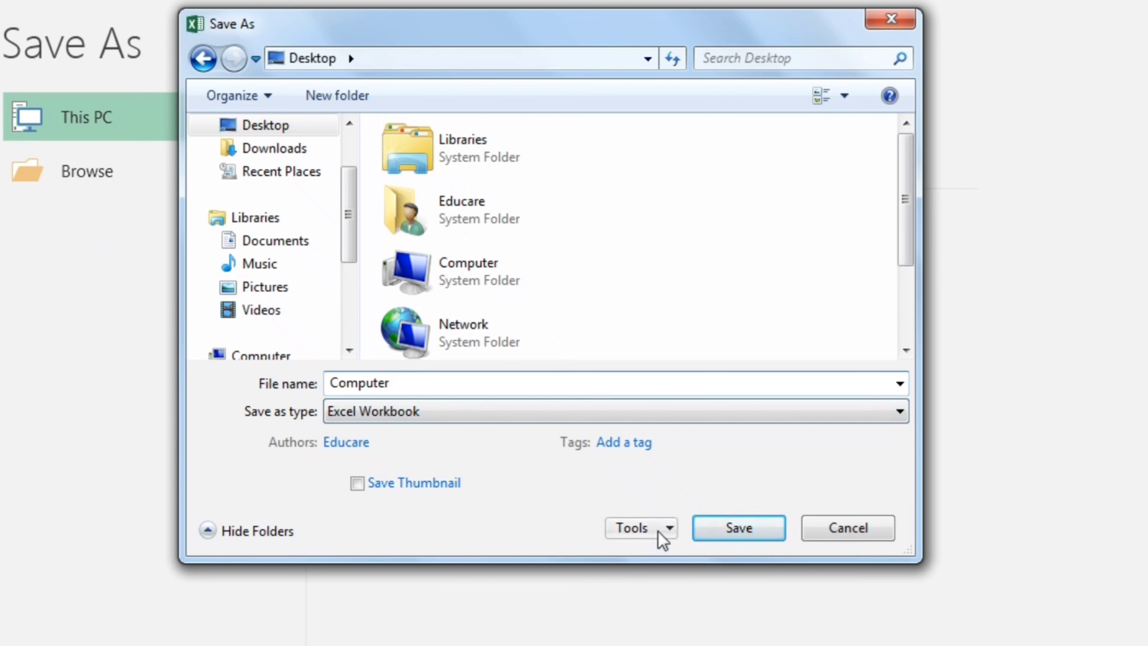
In General Options set a workbook password to open and confirm it a second time
click(660, 533)
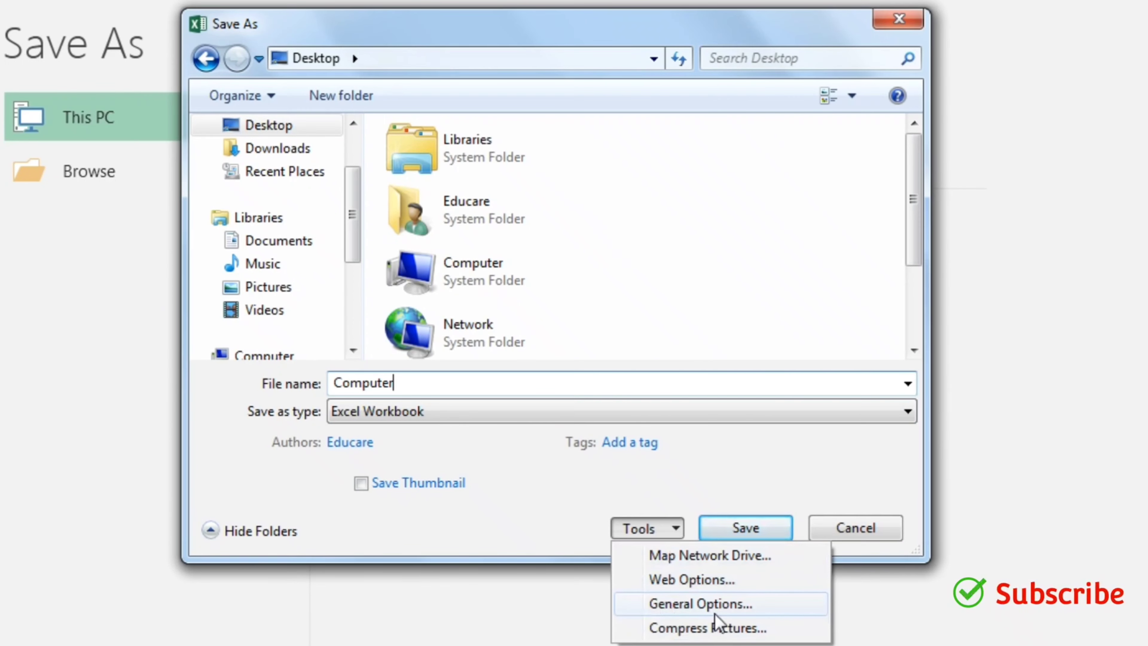
click(721, 604)
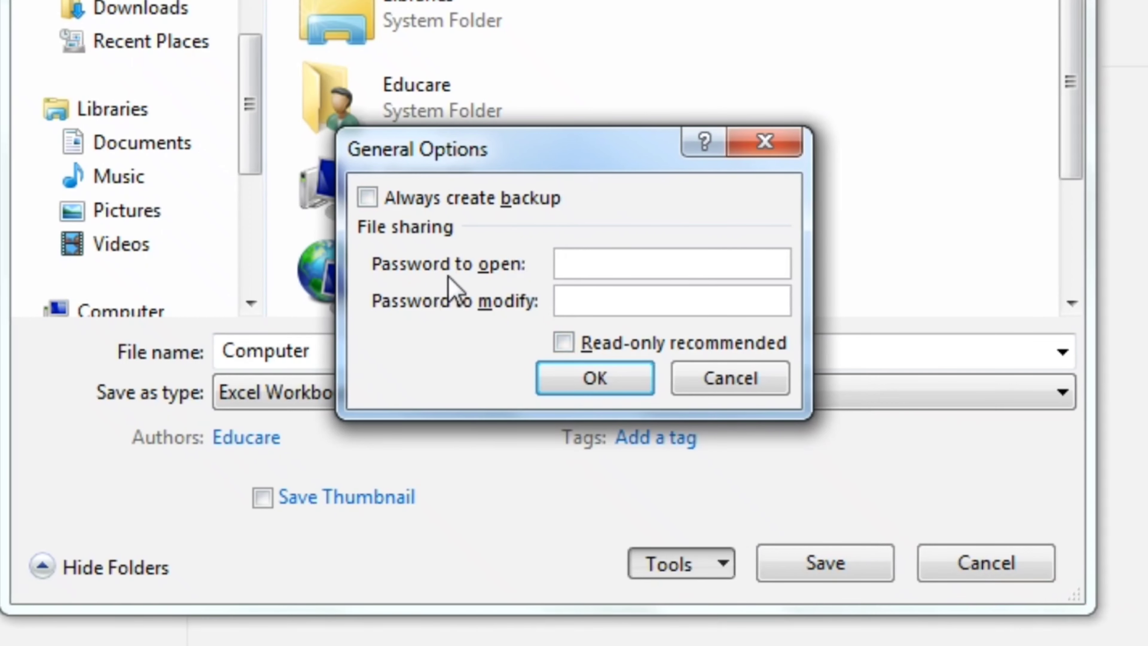
click(585, 268)
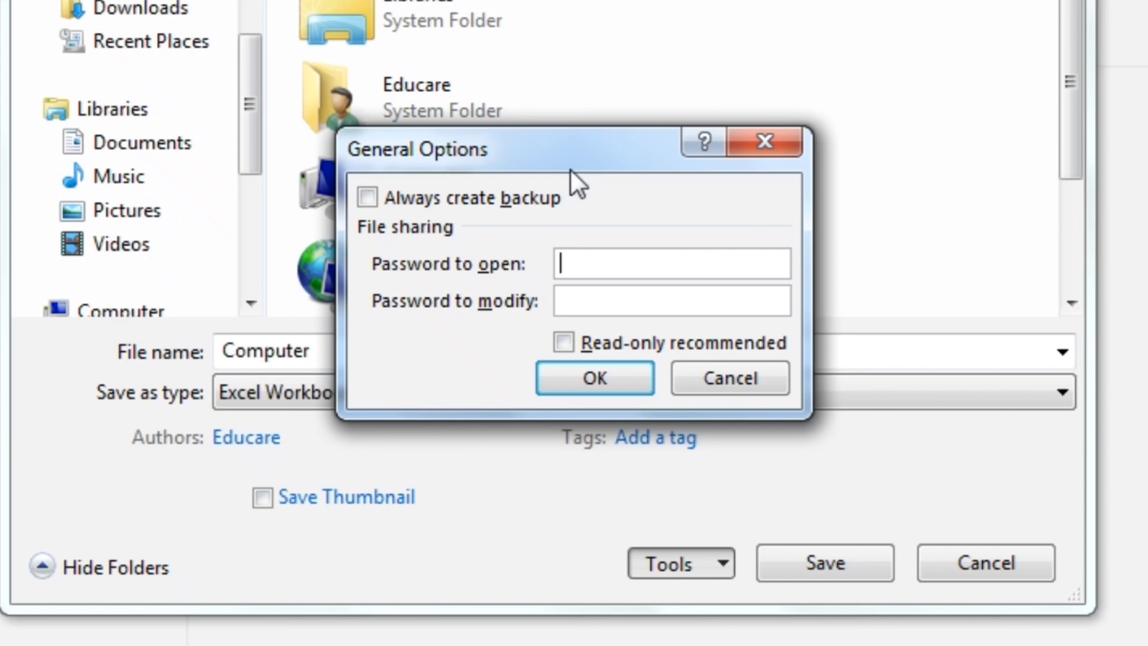
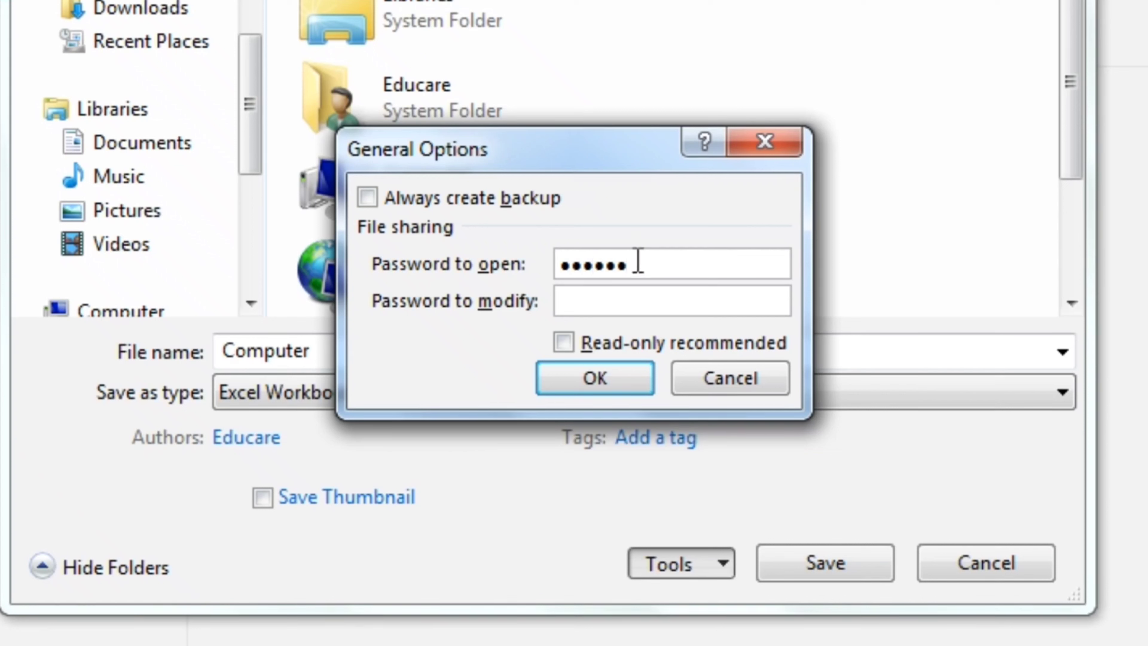
click(596, 385)
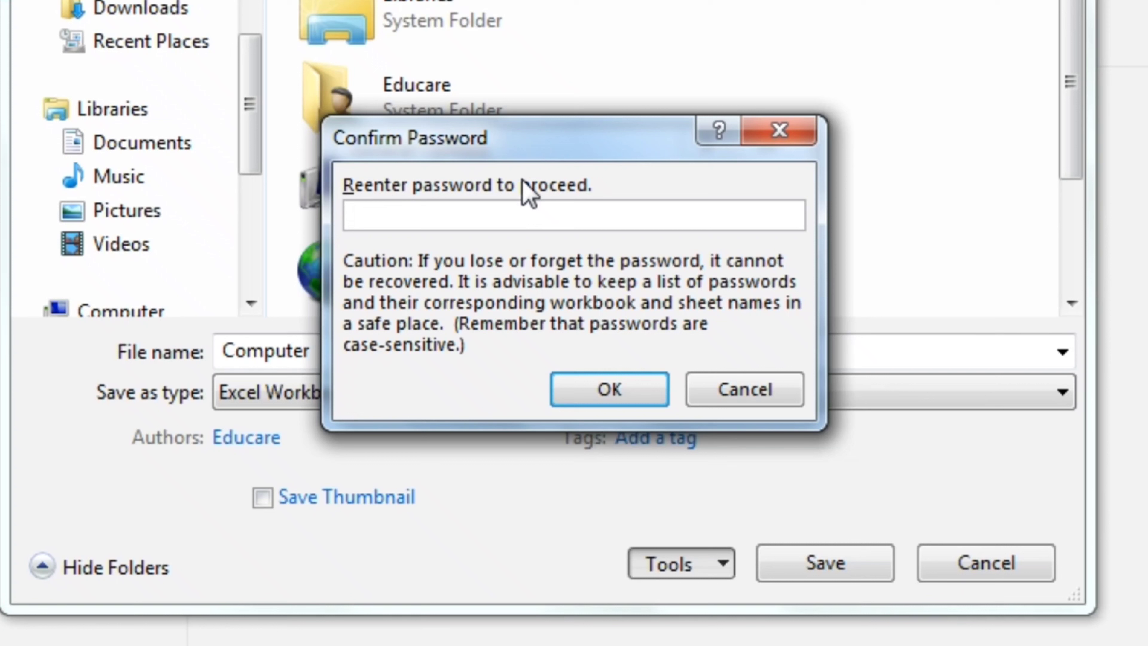
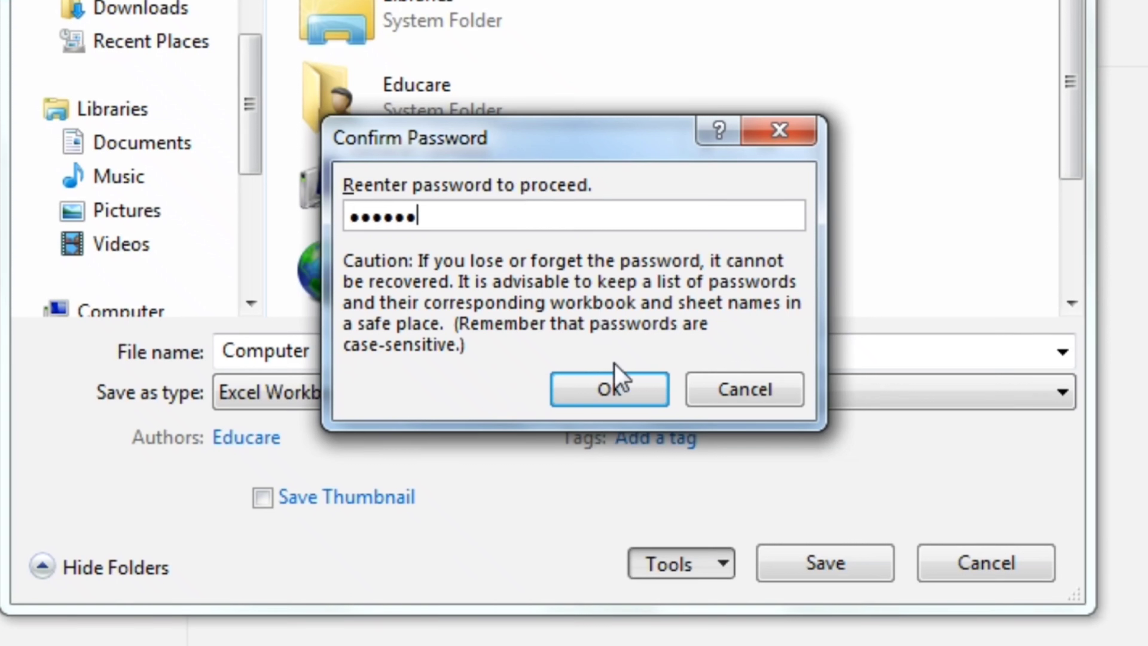
click(614, 391)
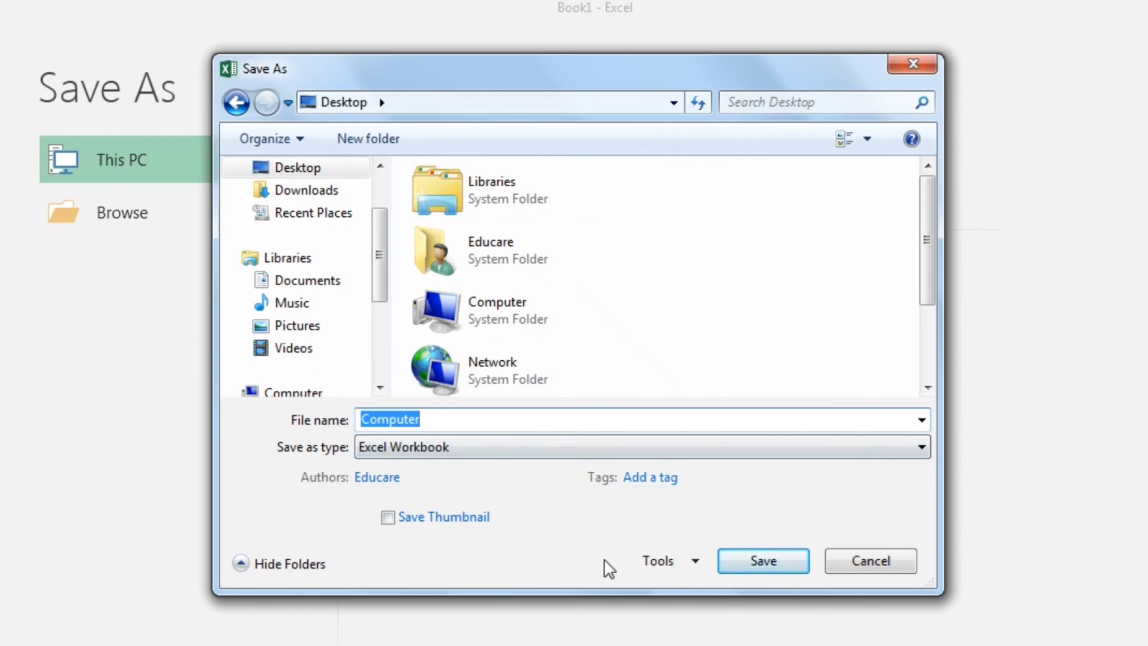
Save the workbook as Computer, close Excel, and show the desktop file's context menu
click(766, 565)
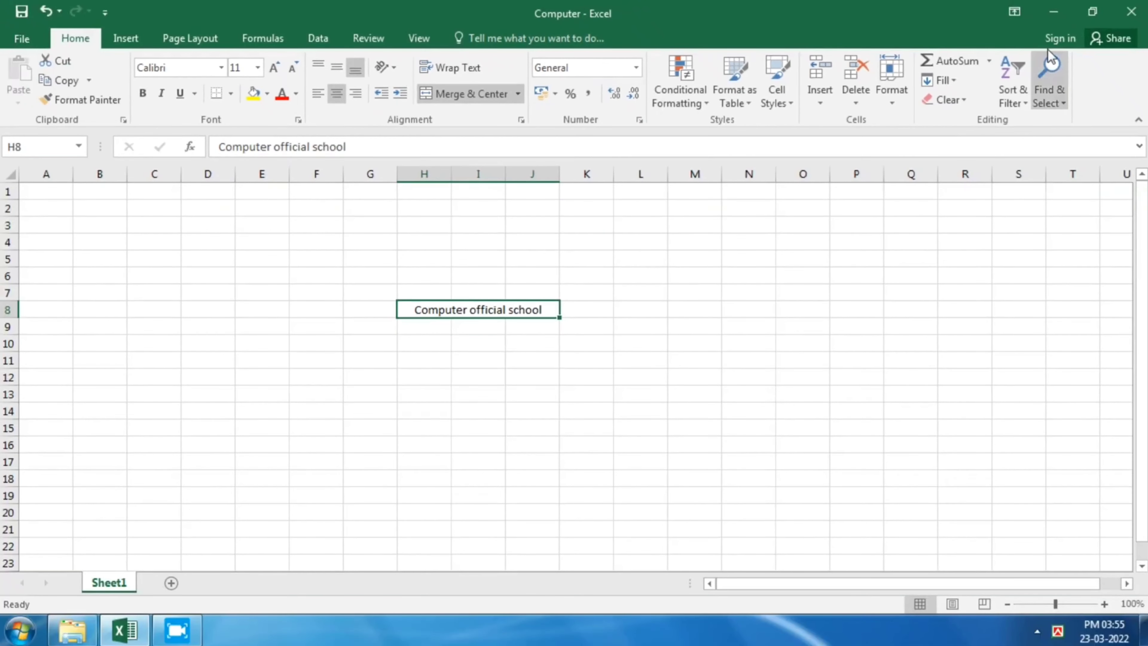
click(1052, 16)
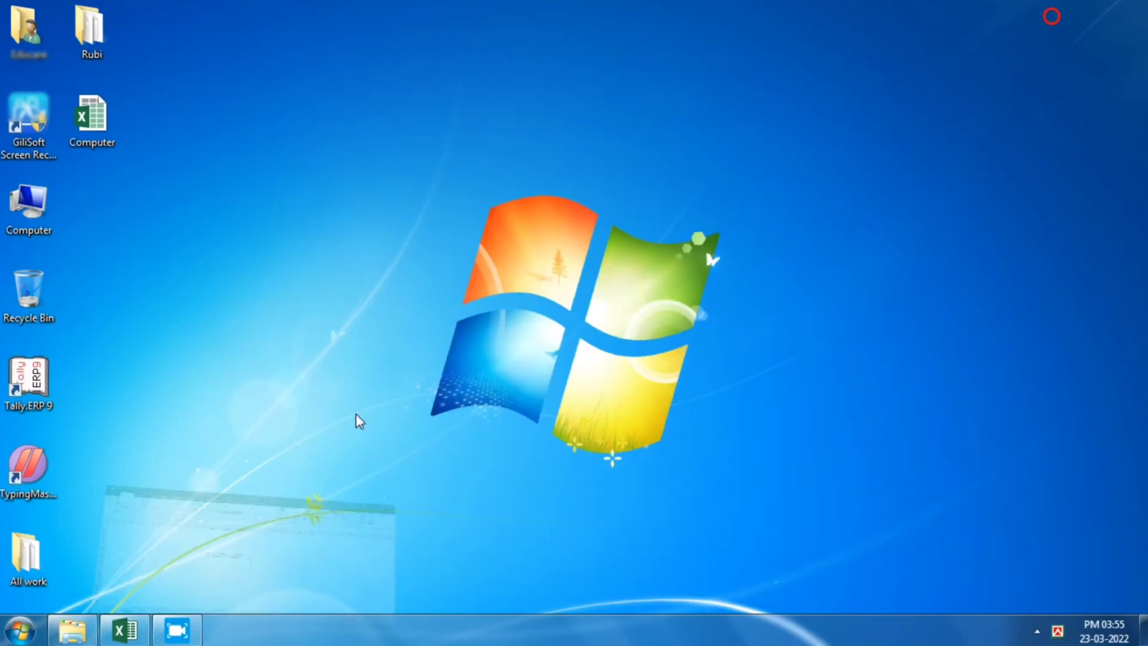
key(Return)
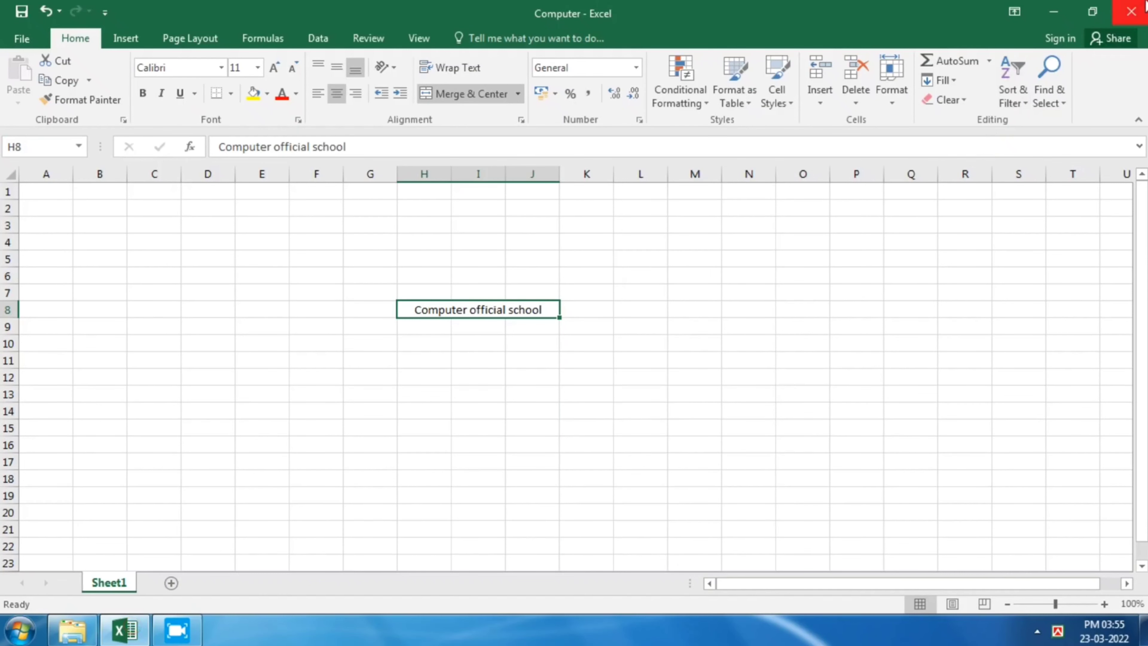
click(1132, 12)
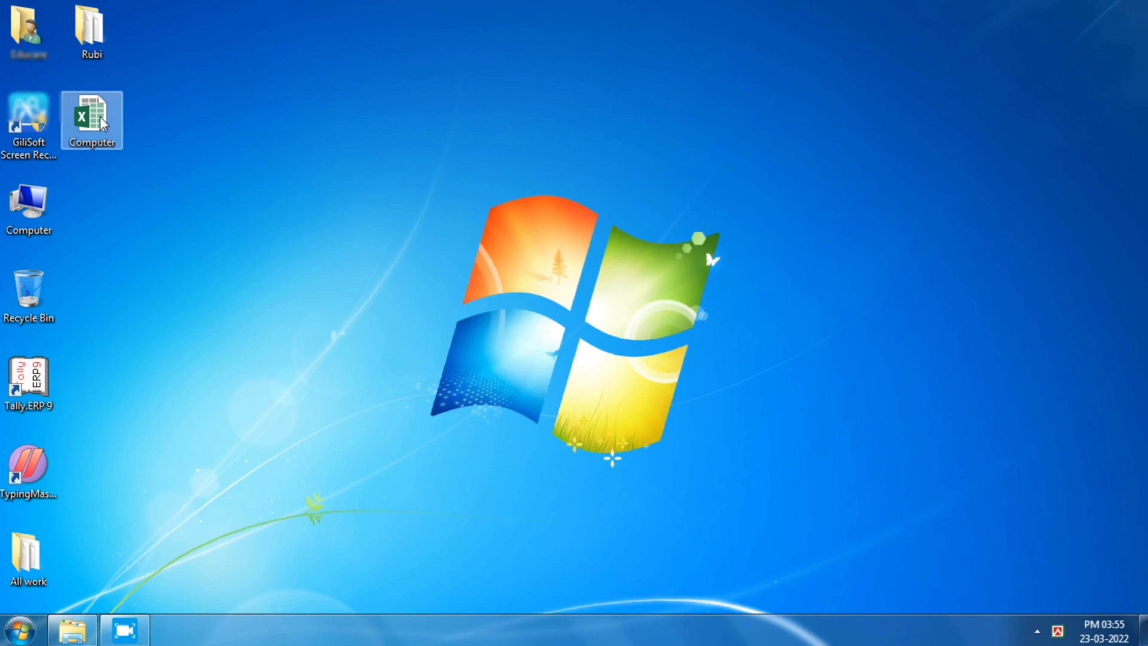
right_click(103, 123)
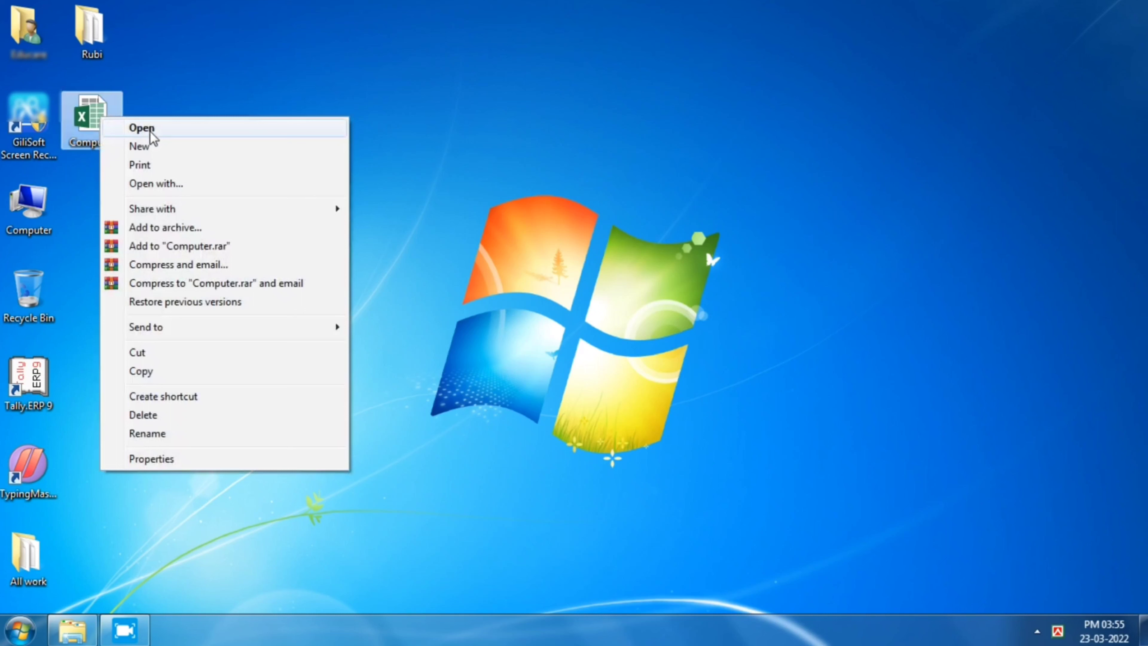
Open the Computer workbook from the context menu and accept its password
click(151, 129)
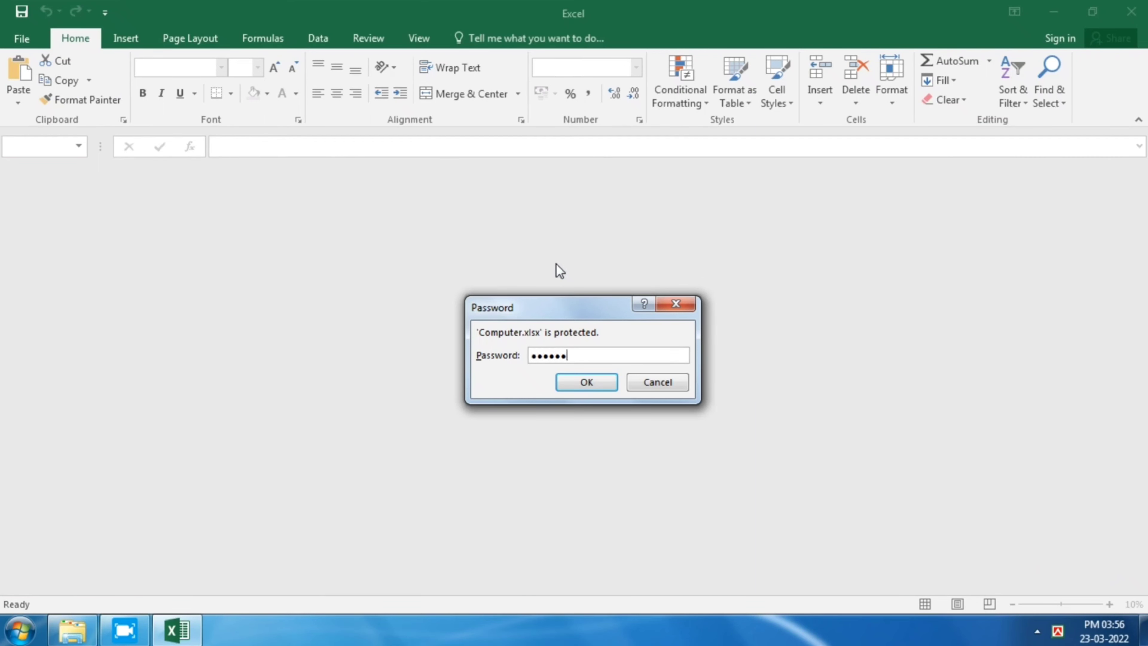
click(591, 384)
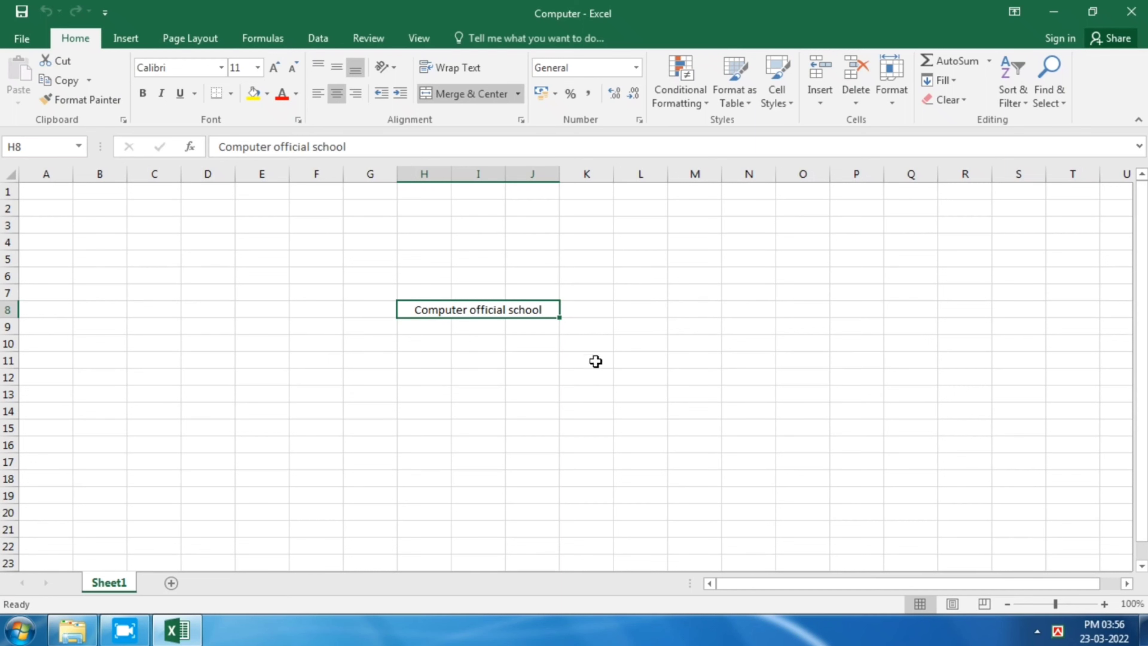
click(526, 360)
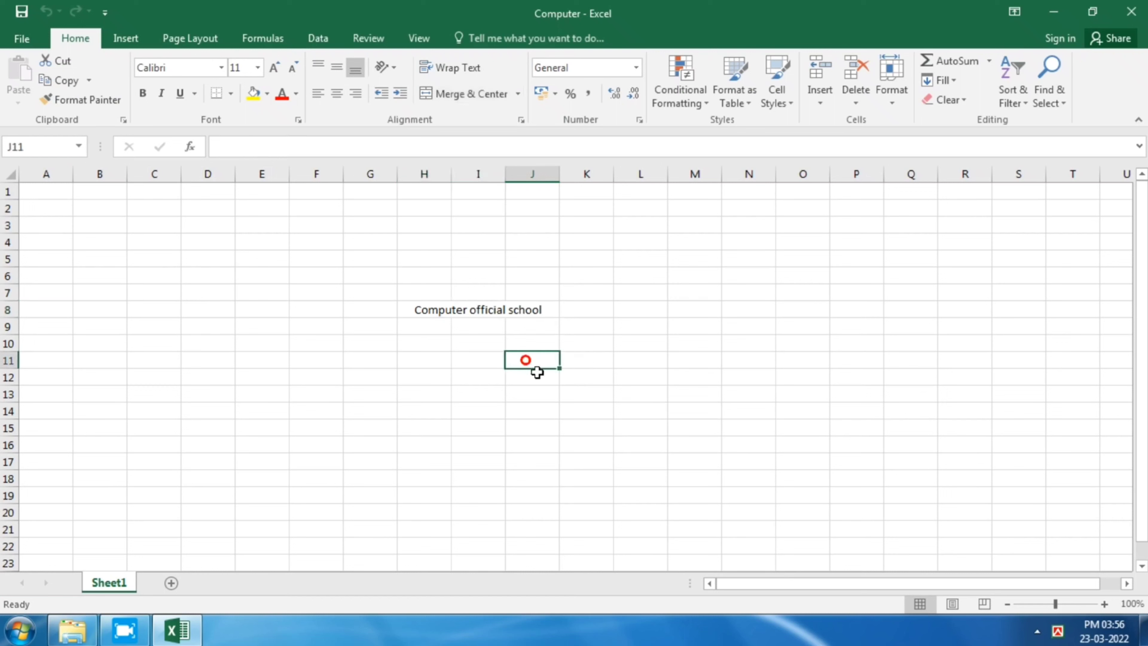
text(45)
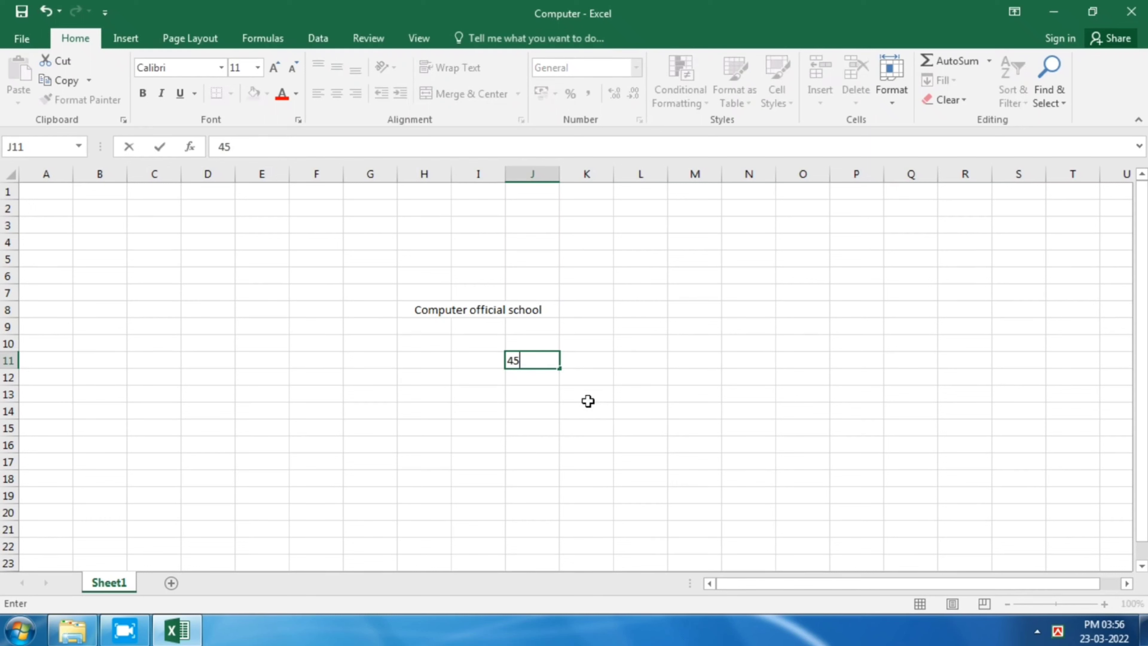
key(BackSpace)
key(BackSpace)
click(465, 311)
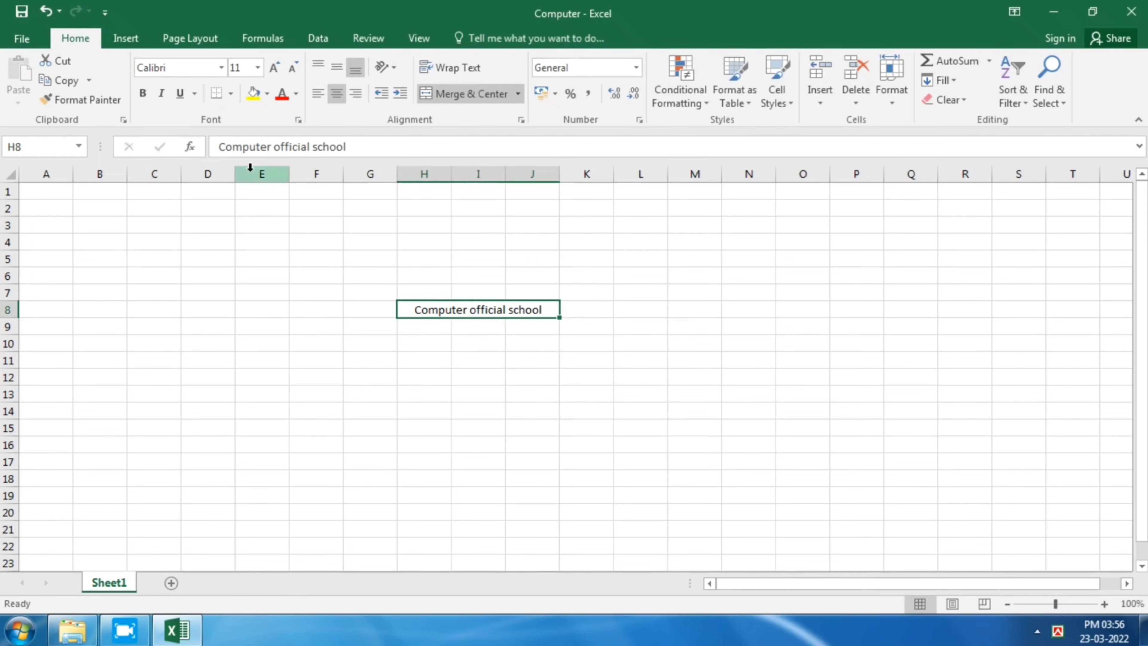
click(253, 94)
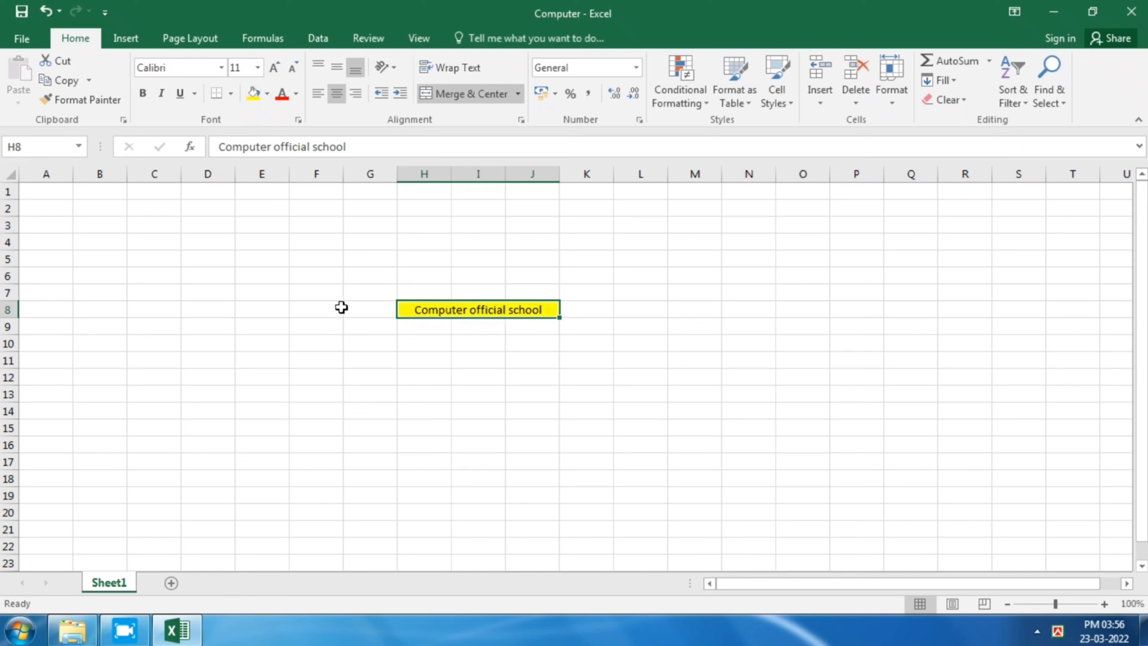
key(ctrl+z)
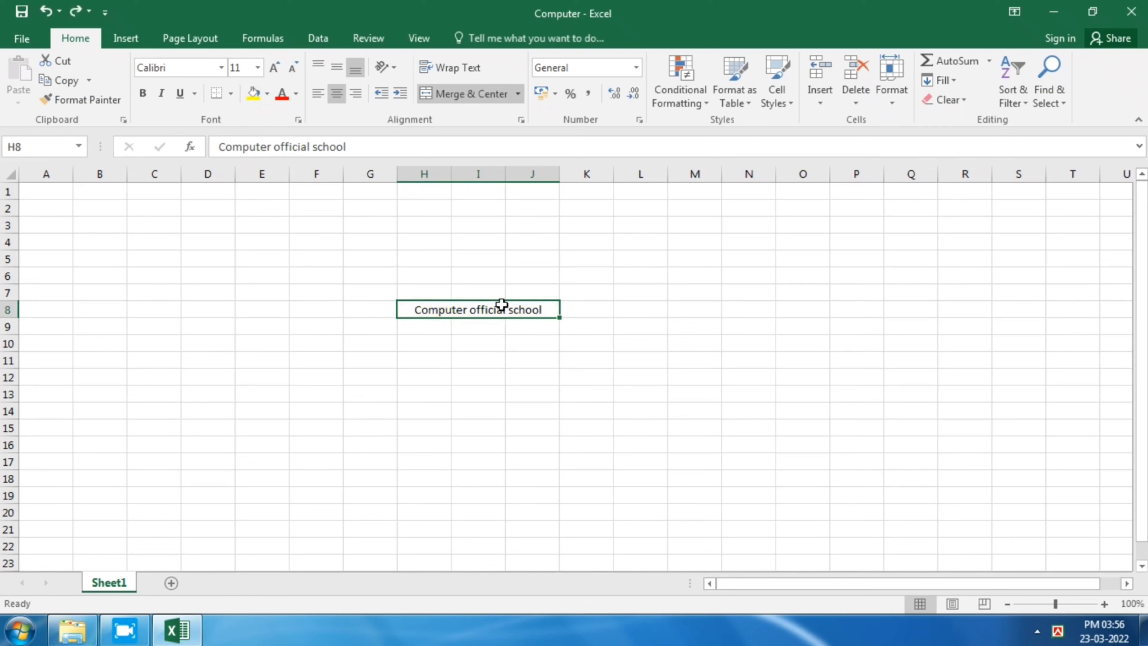
click(533, 177)
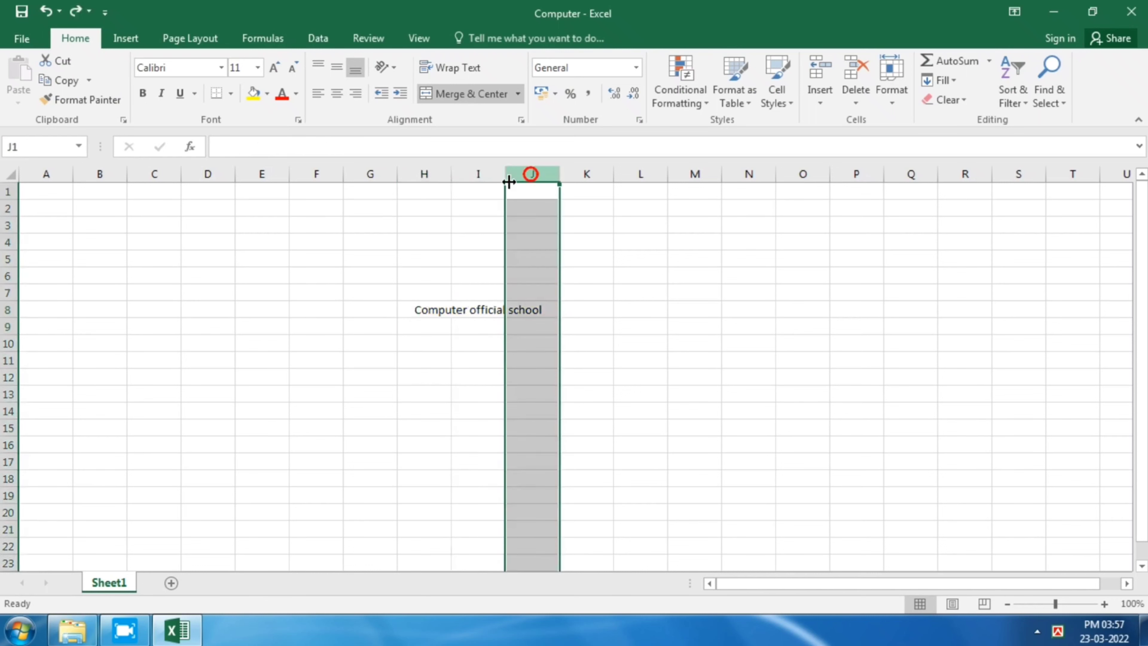
click(462, 273)
click(469, 324)
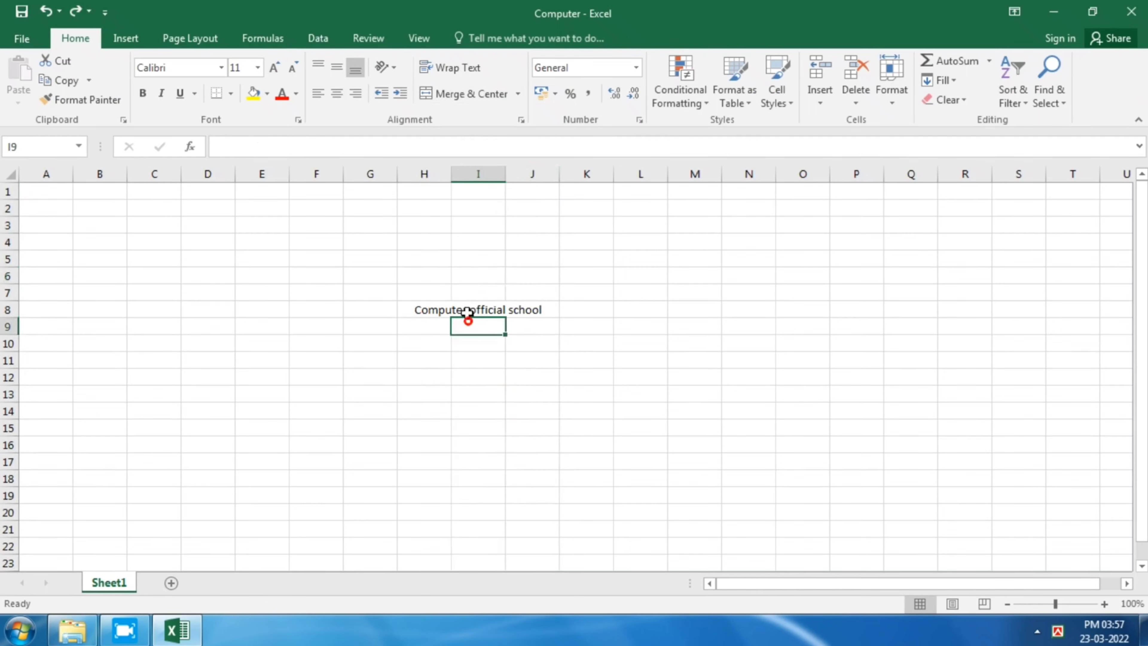
click(467, 312)
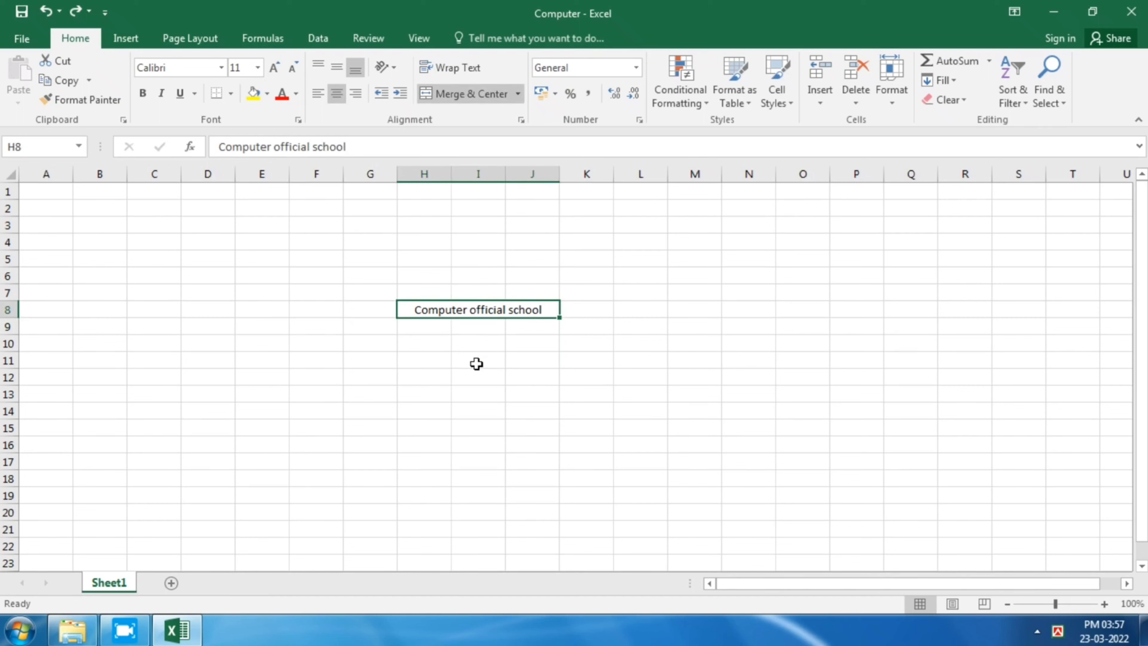
click(1121, 14)
Close without saving, then reopen the Computer workbook by entering its password
click(569, 330)
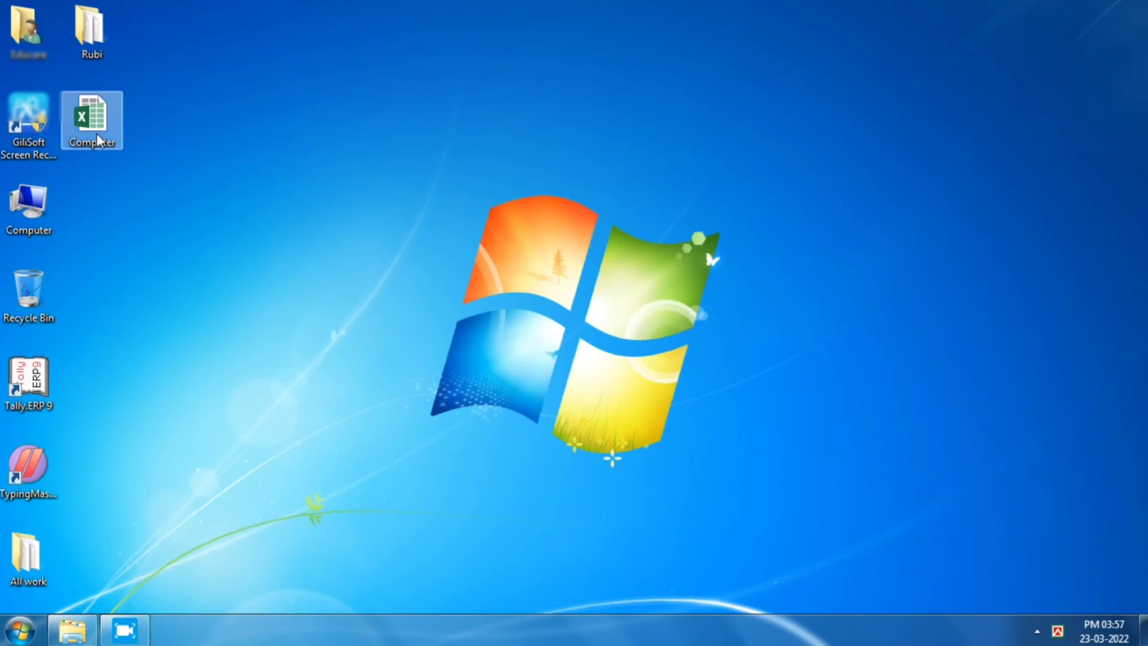
double_click(94, 132)
right_click(93, 128)
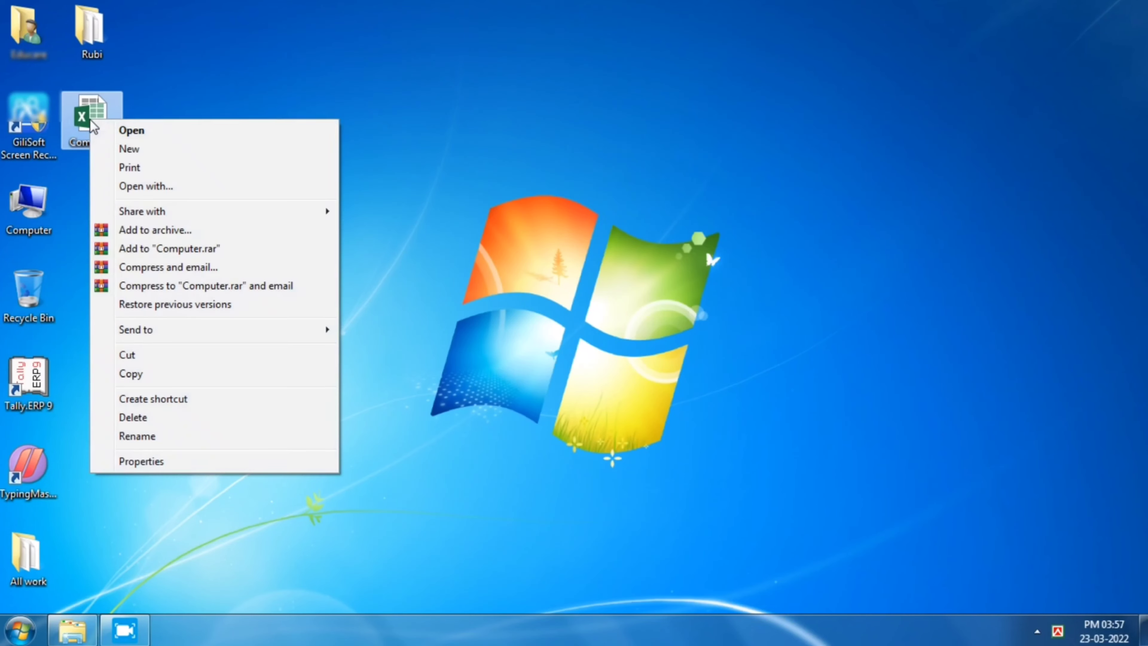
click(127, 130)
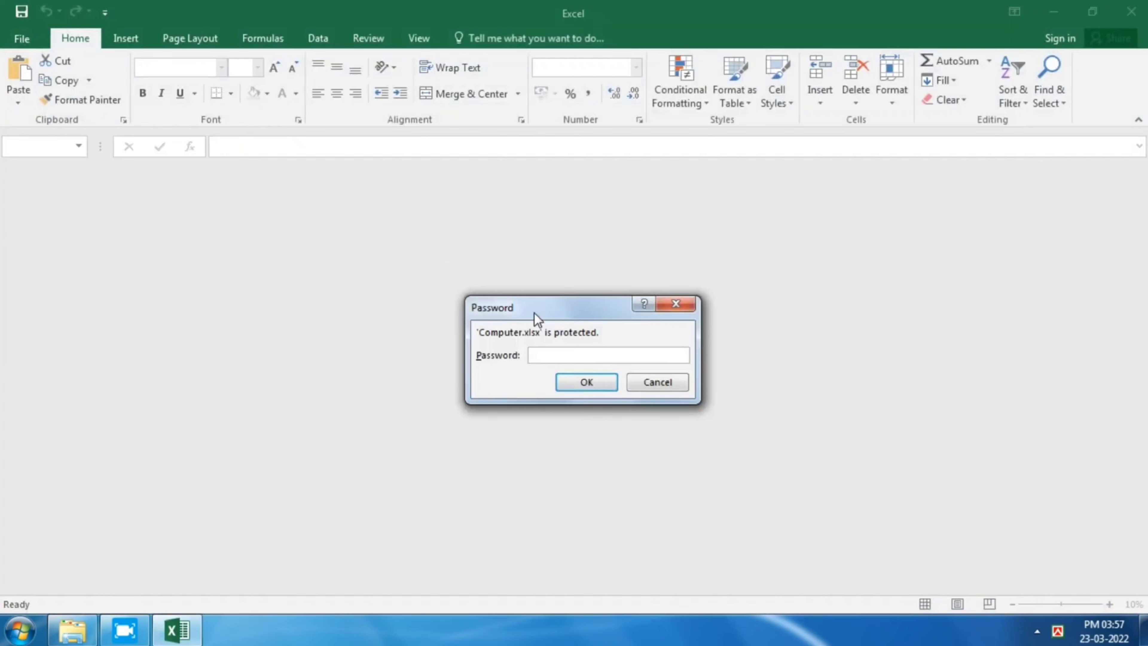
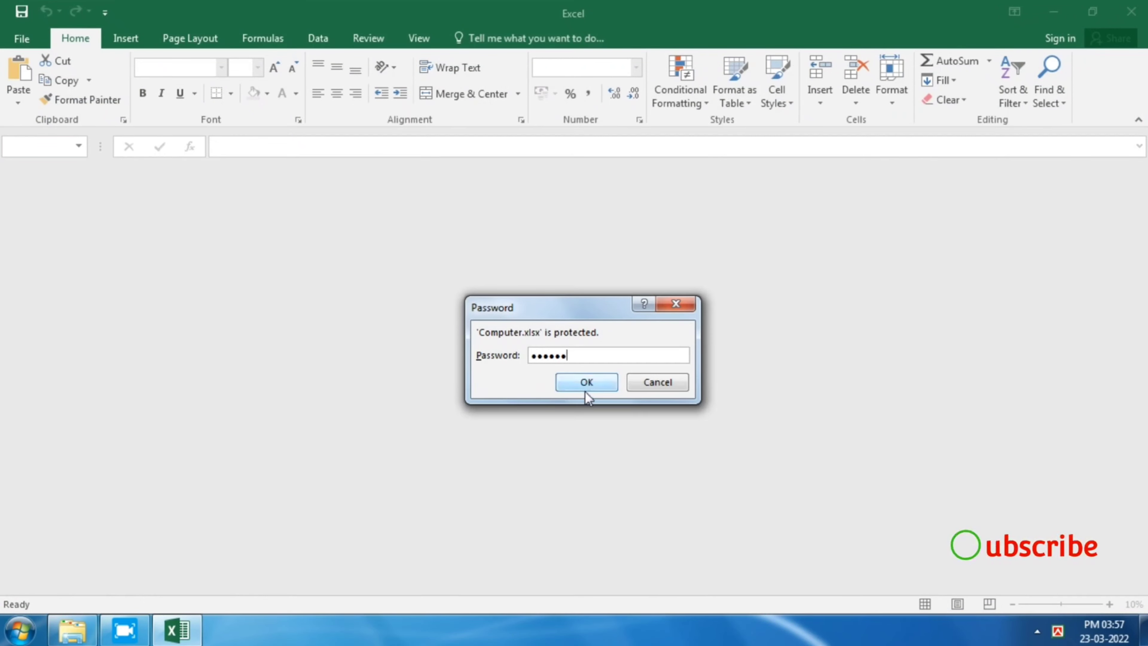
click(582, 383)
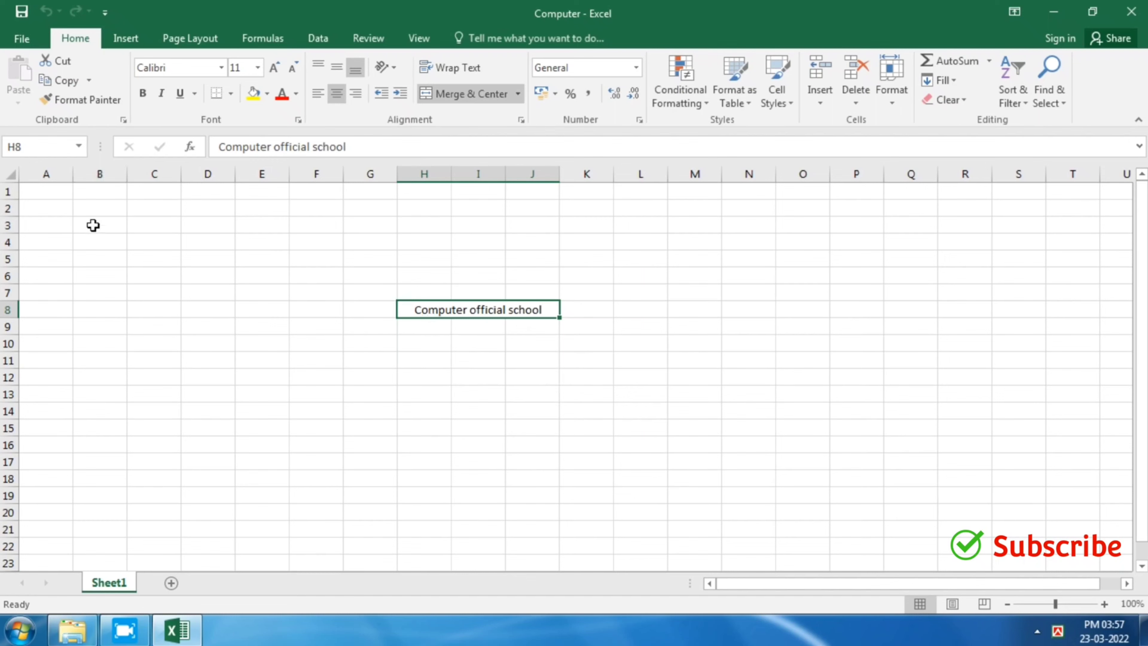
Save a copy to the Desktop under the file name 'Computer 1'
click(21, 45)
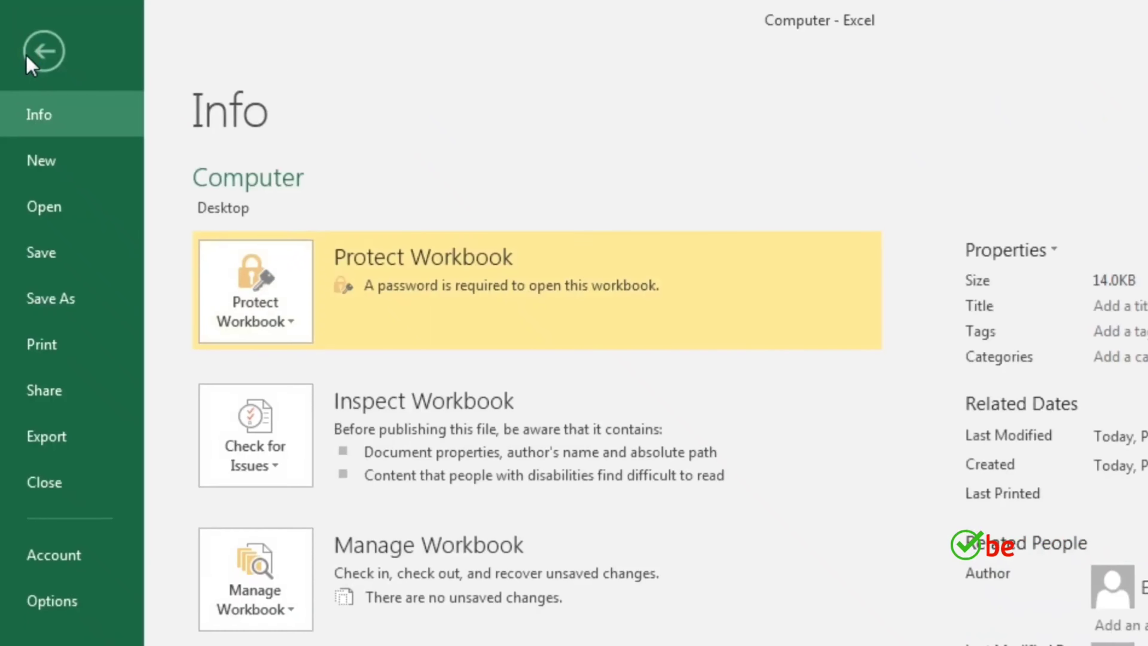
click(63, 303)
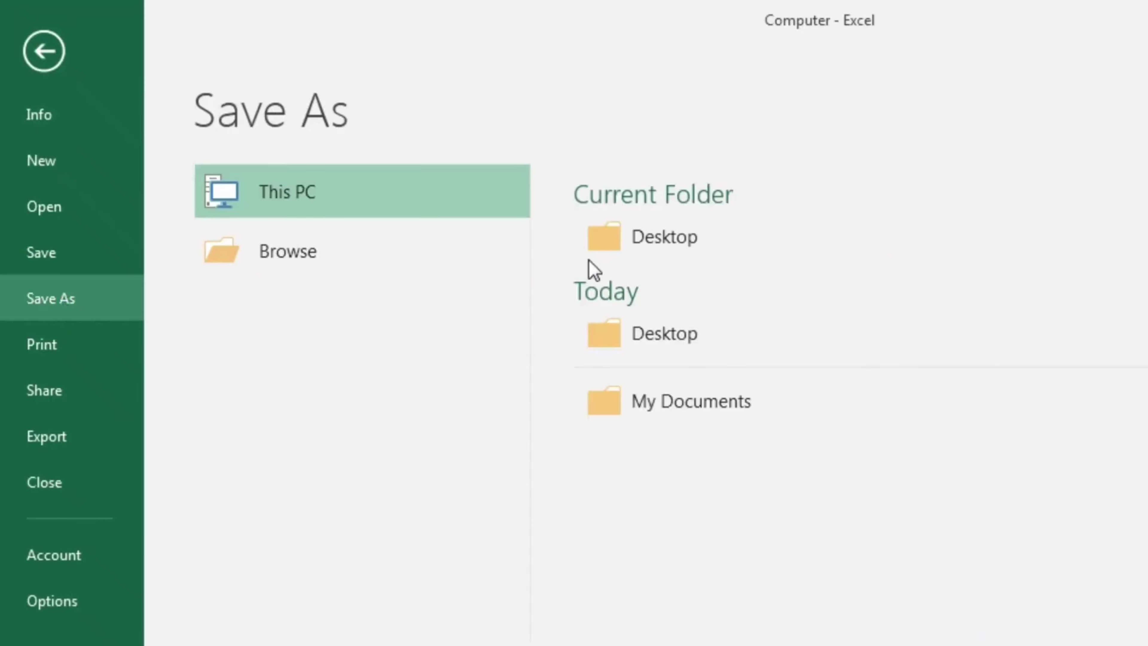
click(642, 248)
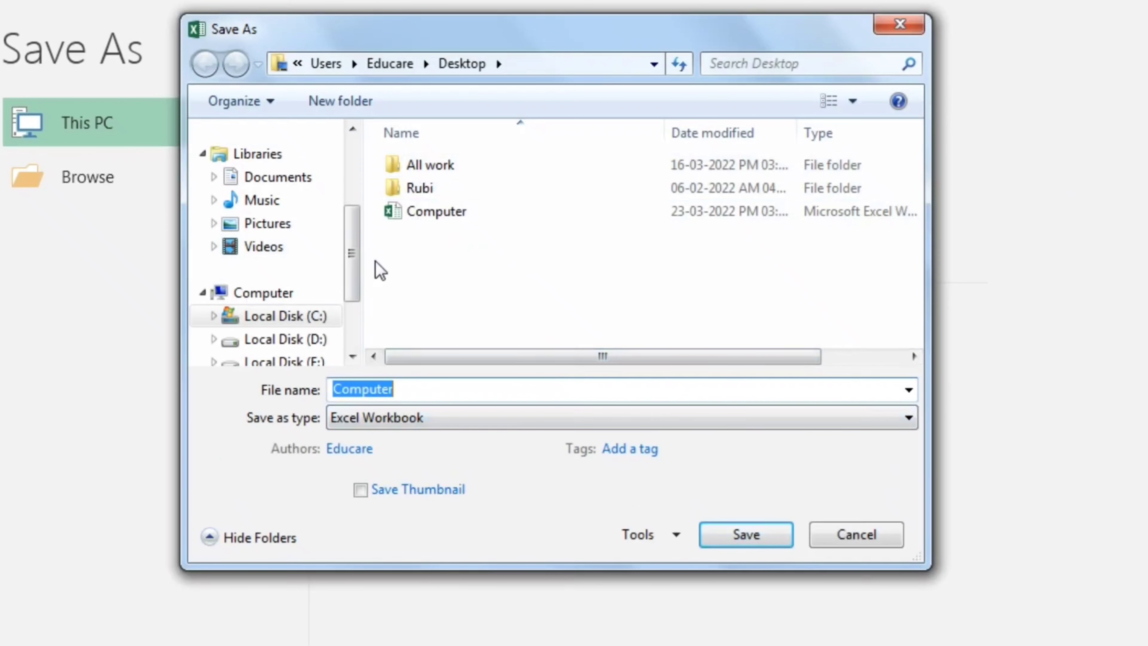
drag(353, 260, 349, 230)
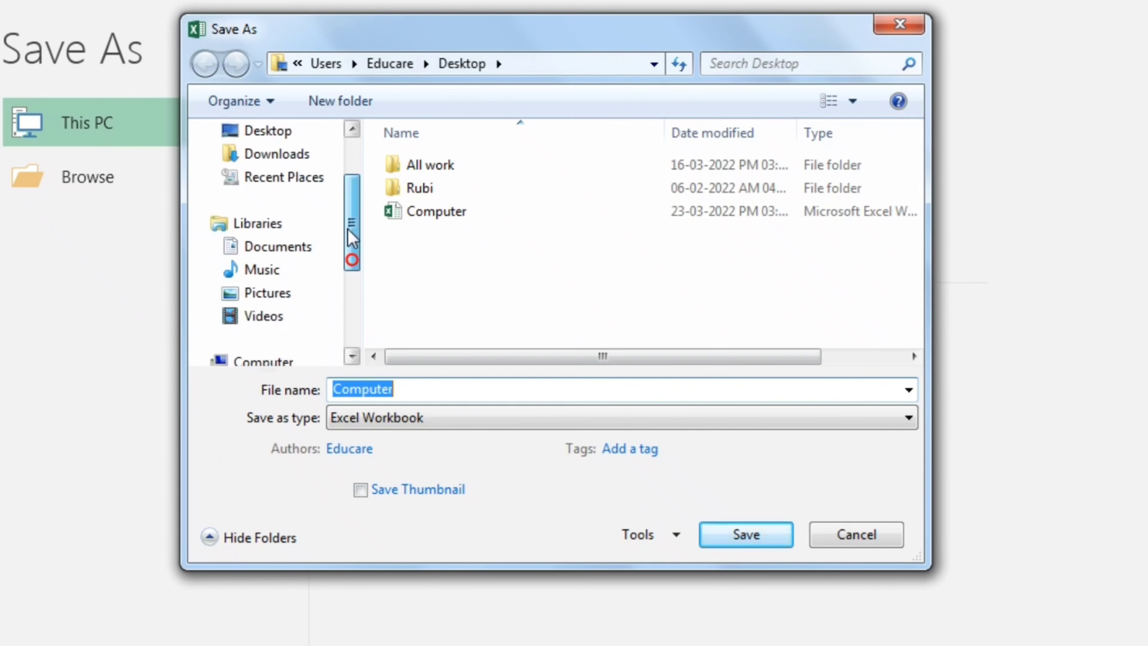
click(291, 132)
click(424, 395)
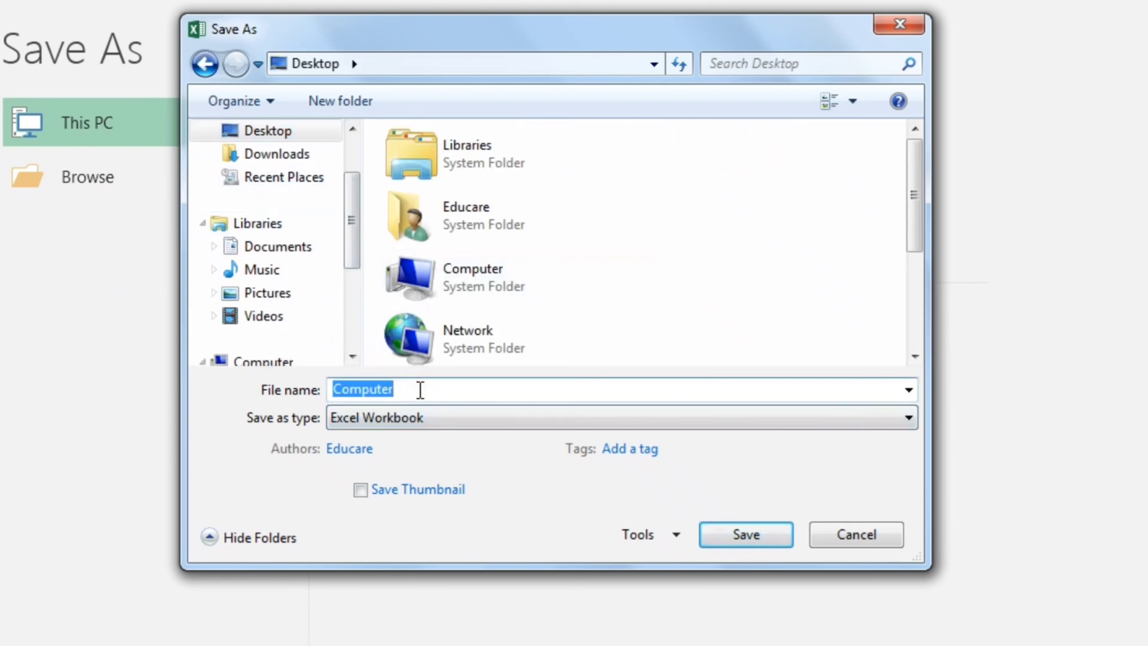
click(420, 390)
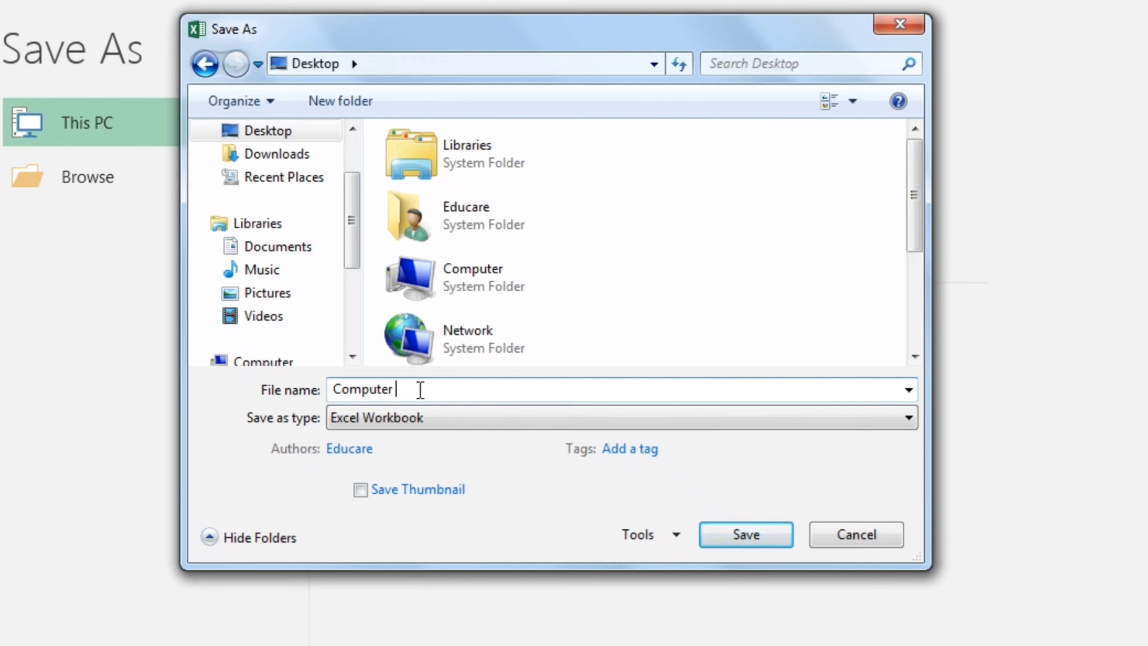
text(1)
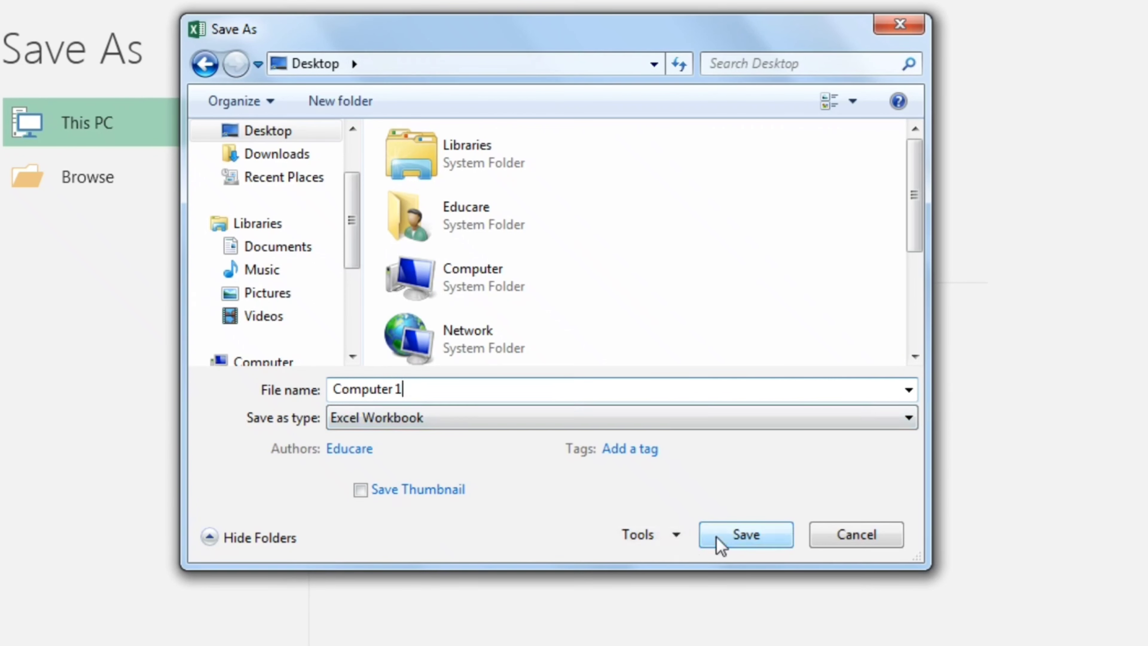
click(677, 535)
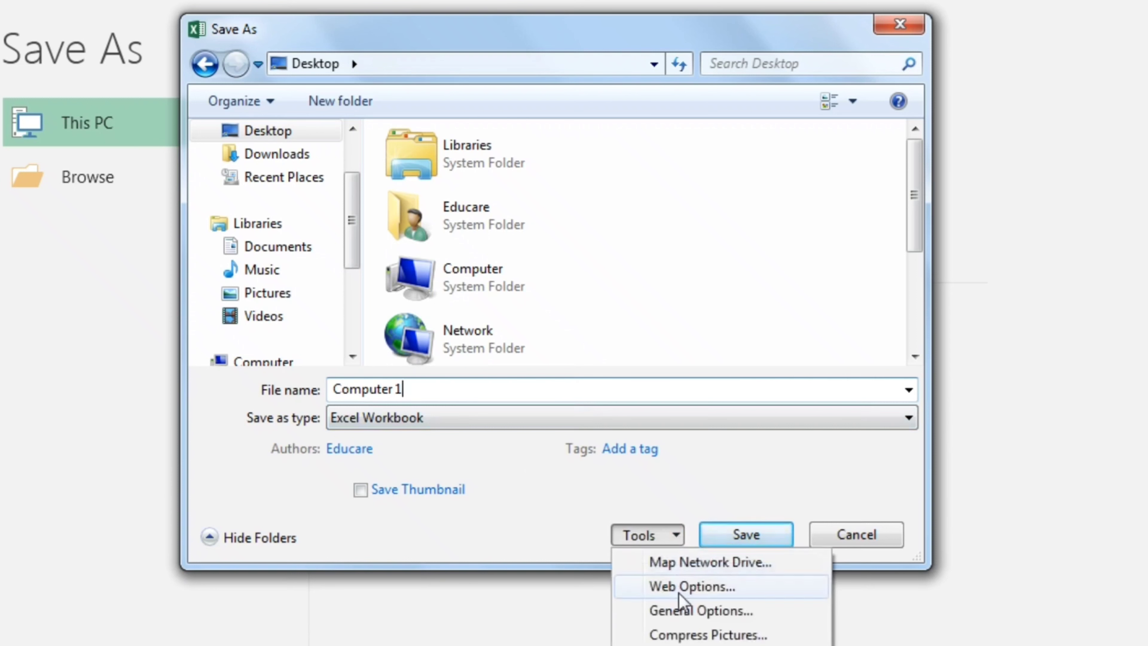
Remove the open password, add a confirmed modify password with read-only recommended, and save
click(683, 615)
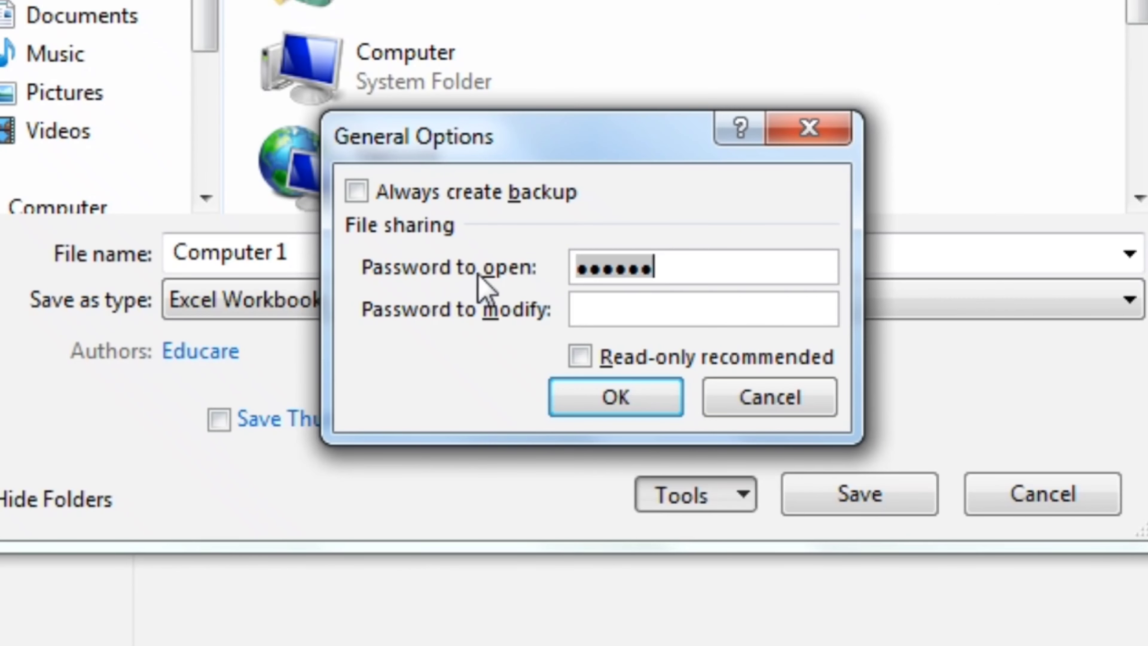
click(699, 272)
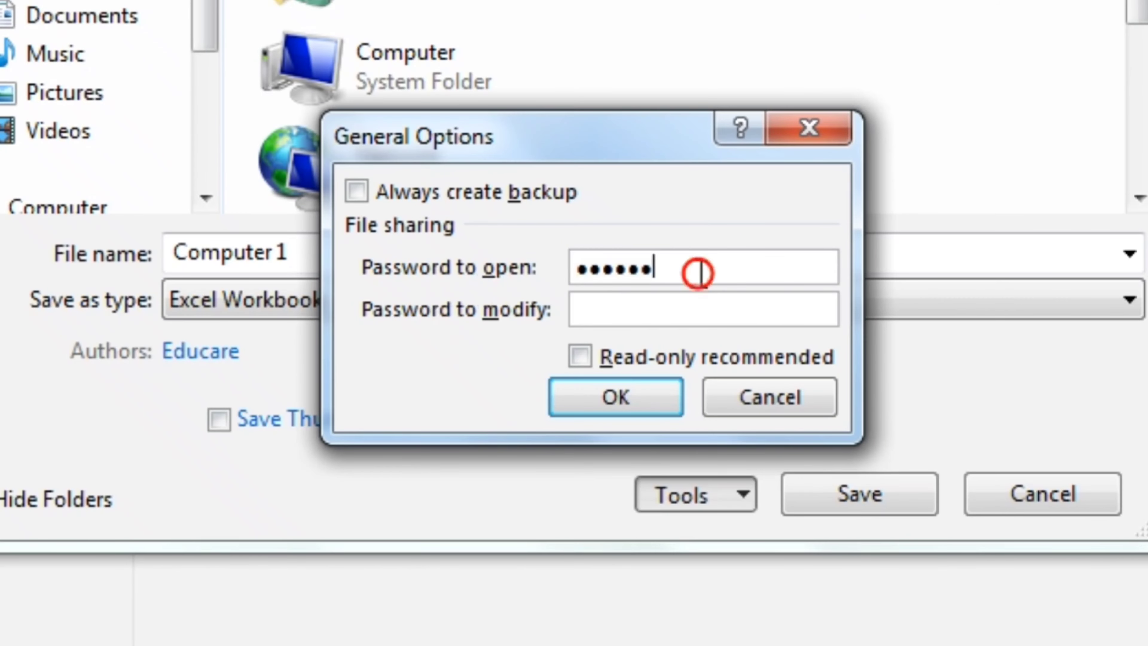
key(BackSpace)
key(BackSpace)
key(BackSpace)
key(BackSpace)
key(BackSpace)
key(BackSpace)
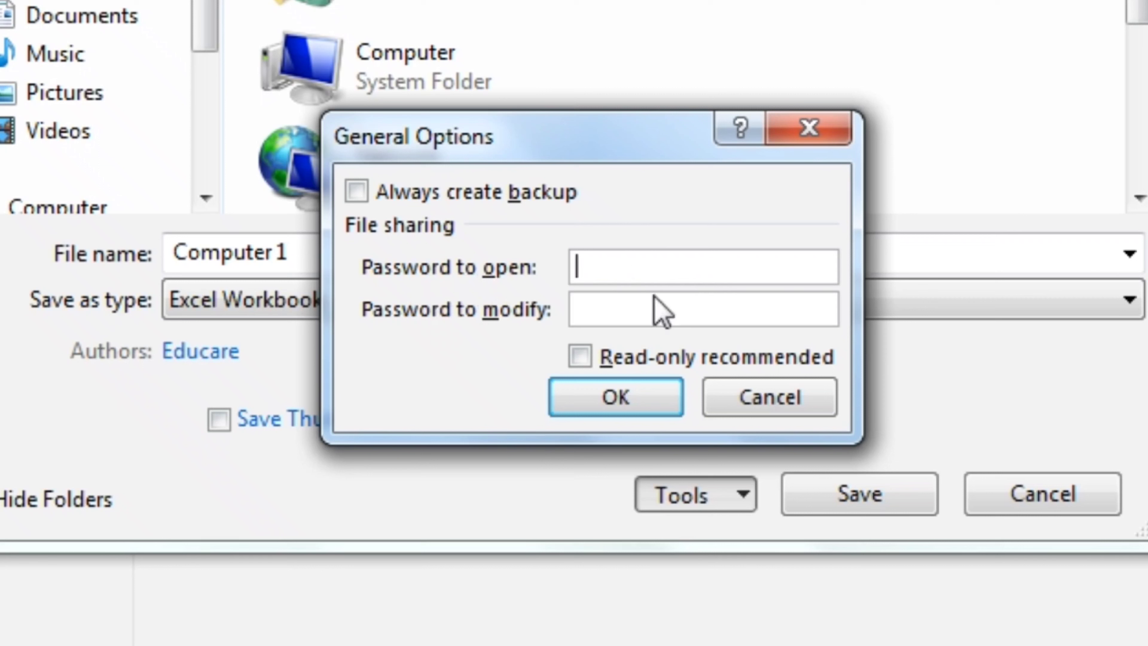
click(614, 317)
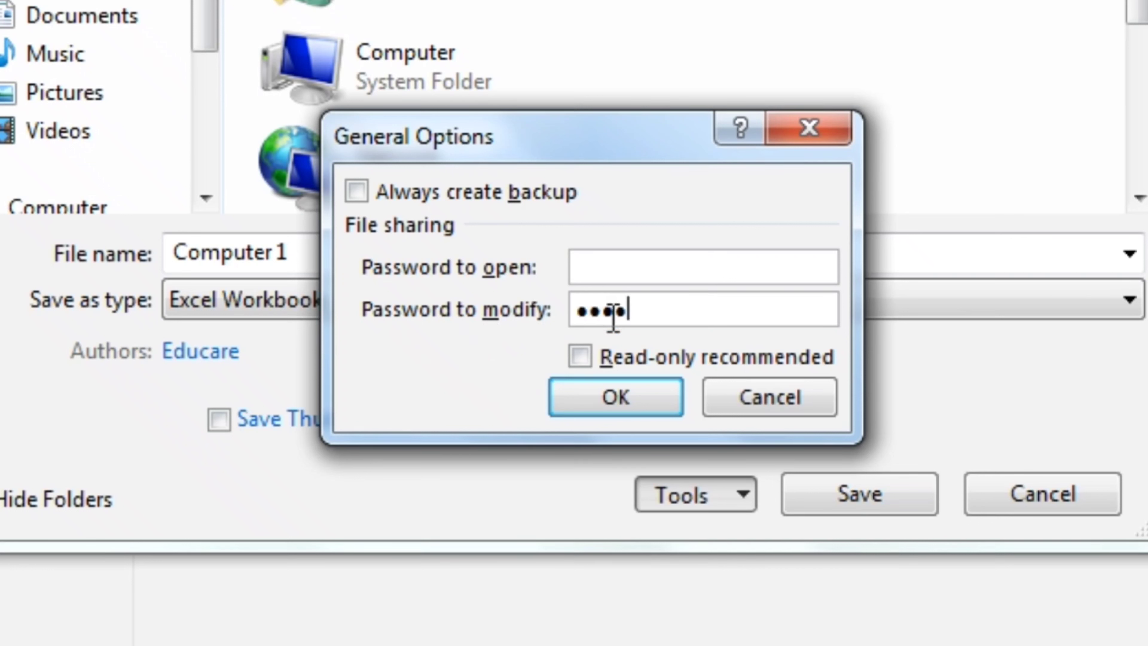
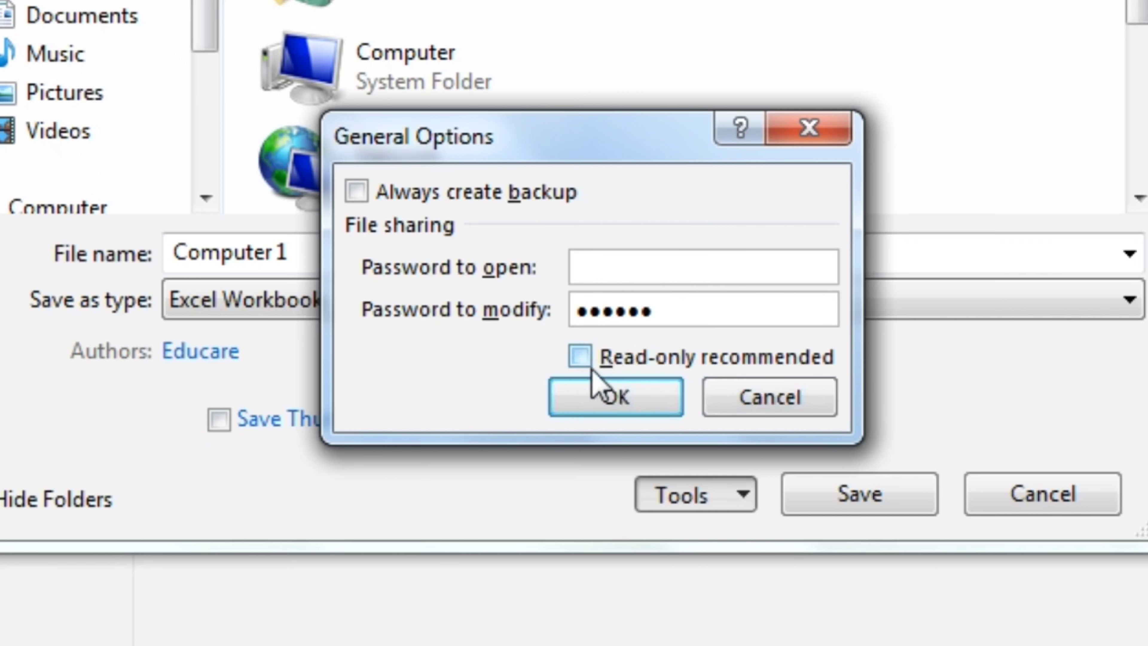
click(582, 357)
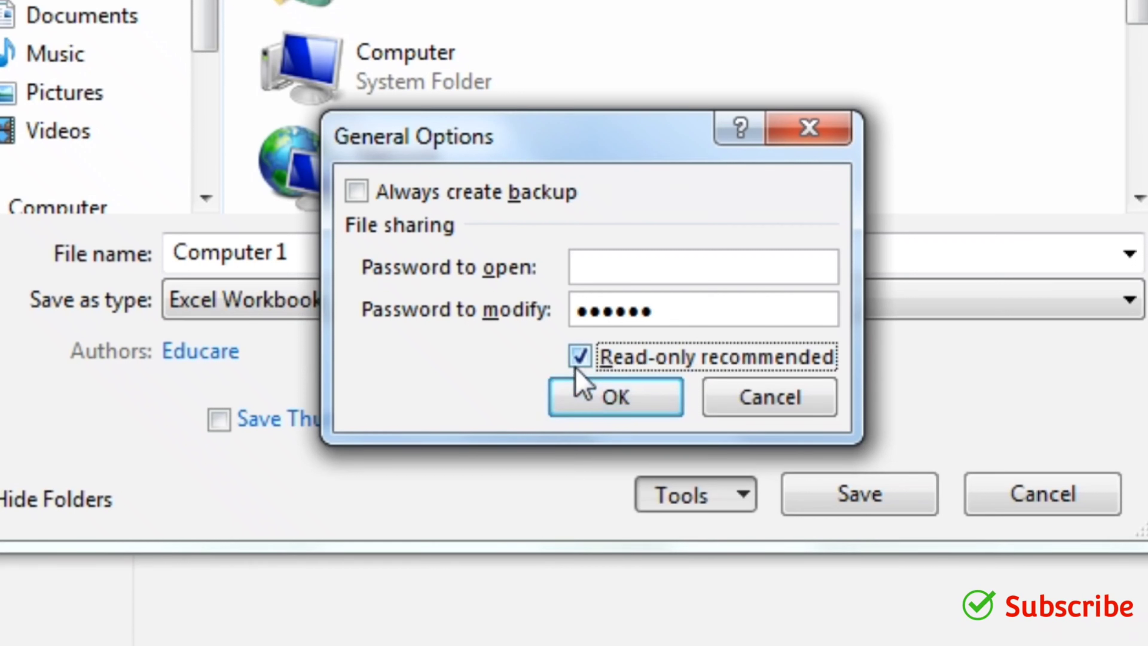
click(617, 404)
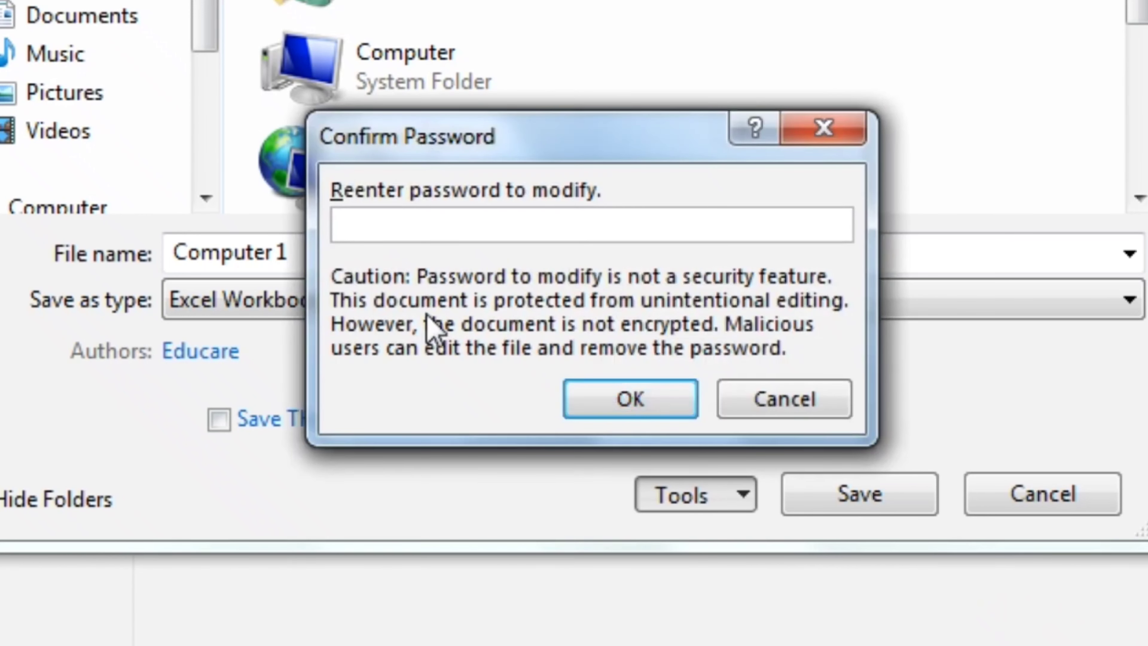
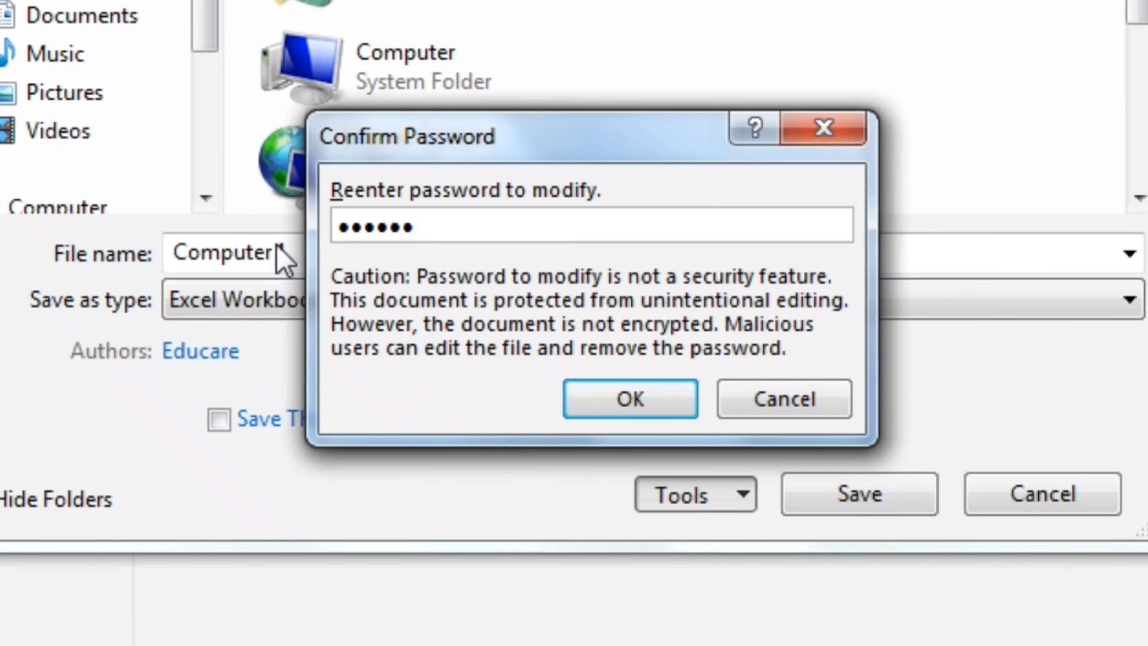
click(652, 410)
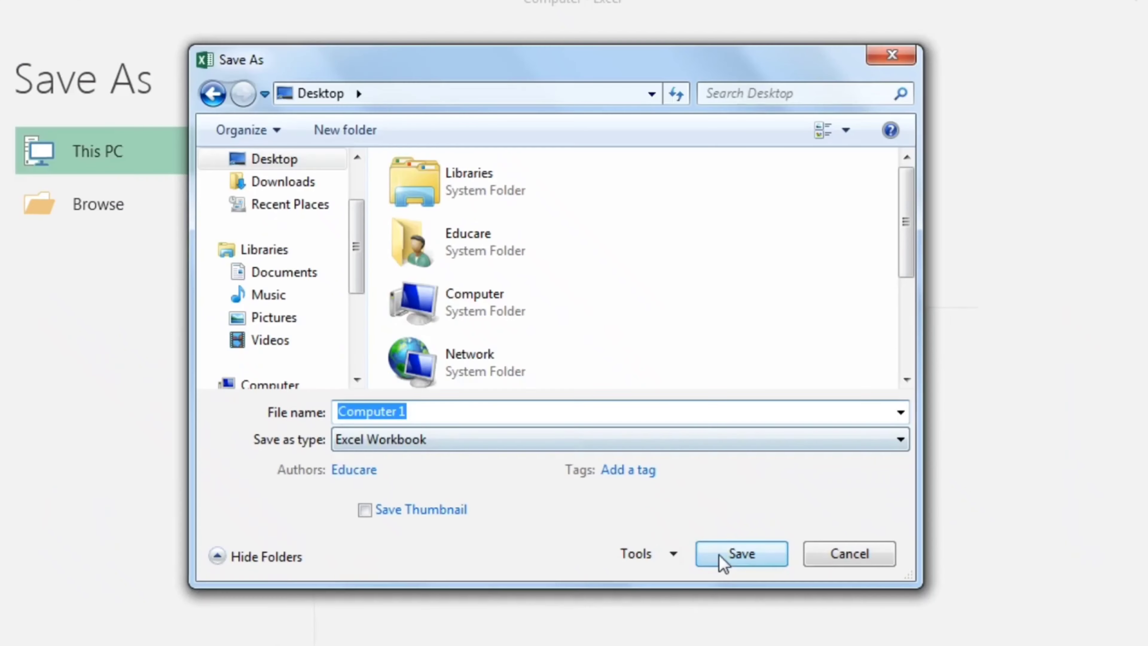
click(741, 559)
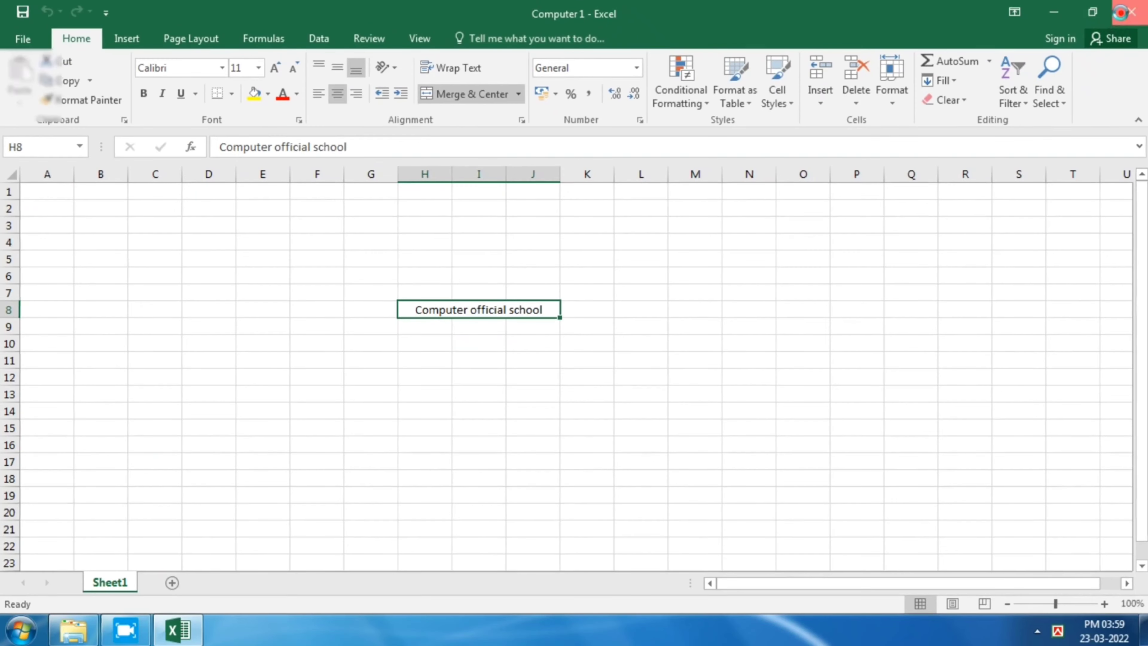
Exit Excel, then select and deselect the workbook files on the desktop
click(1126, 10)
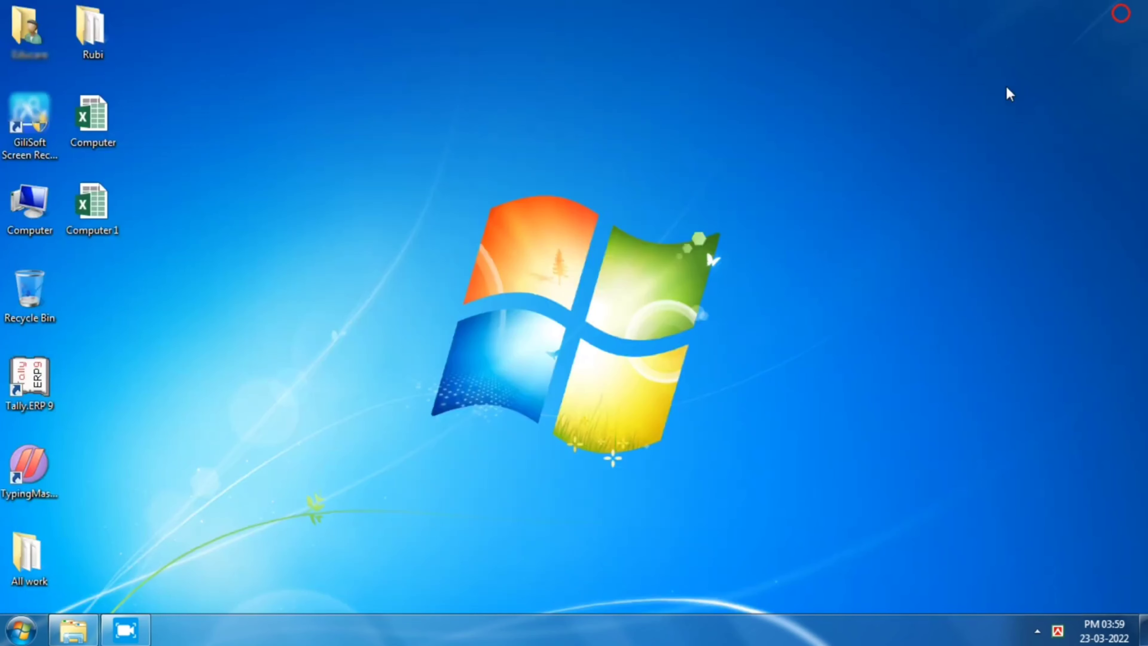
click(97, 119)
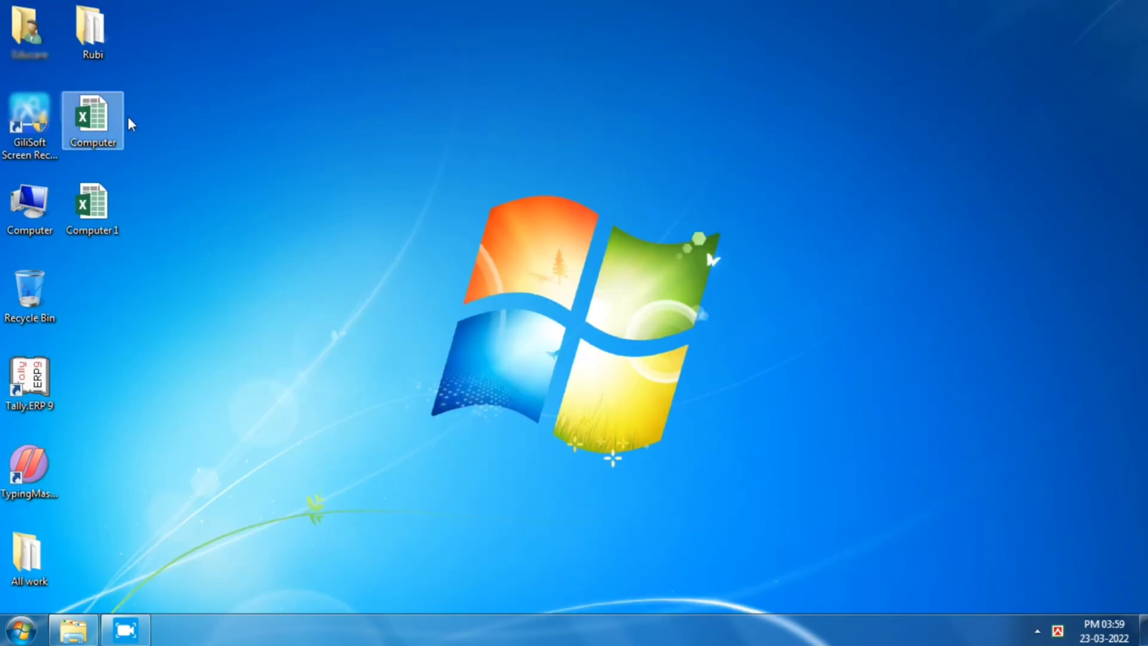
drag(161, 118, 95, 239)
click(167, 193)
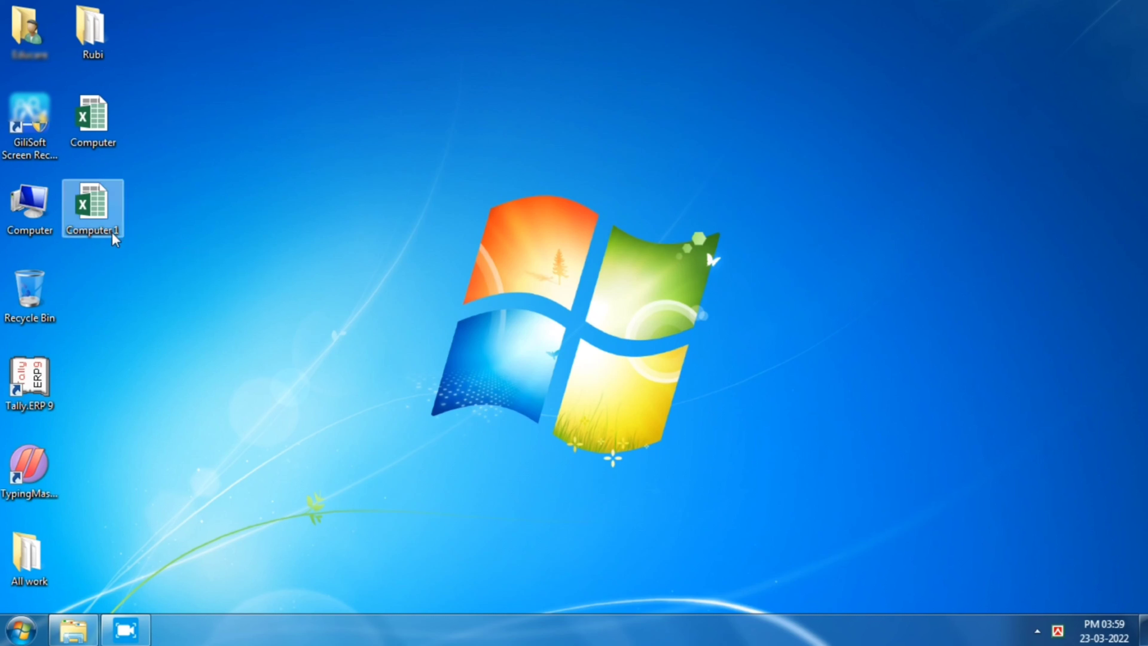
Open Computer 1 as read-only without the modify password, then close it
double_click(101, 213)
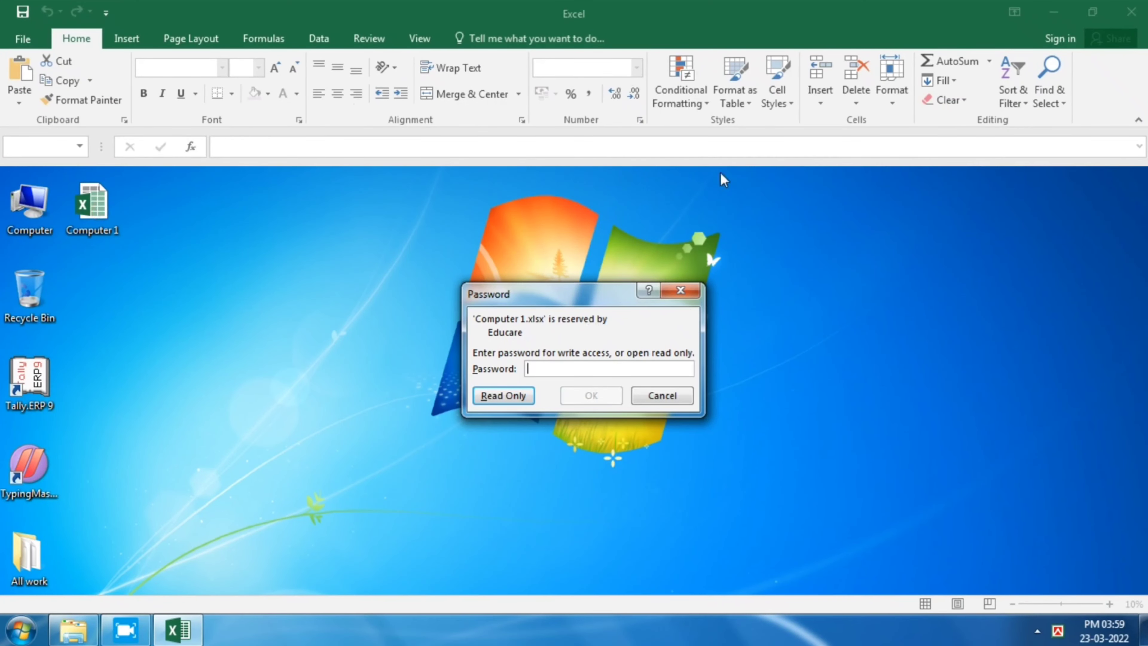
drag(568, 299, 554, 276)
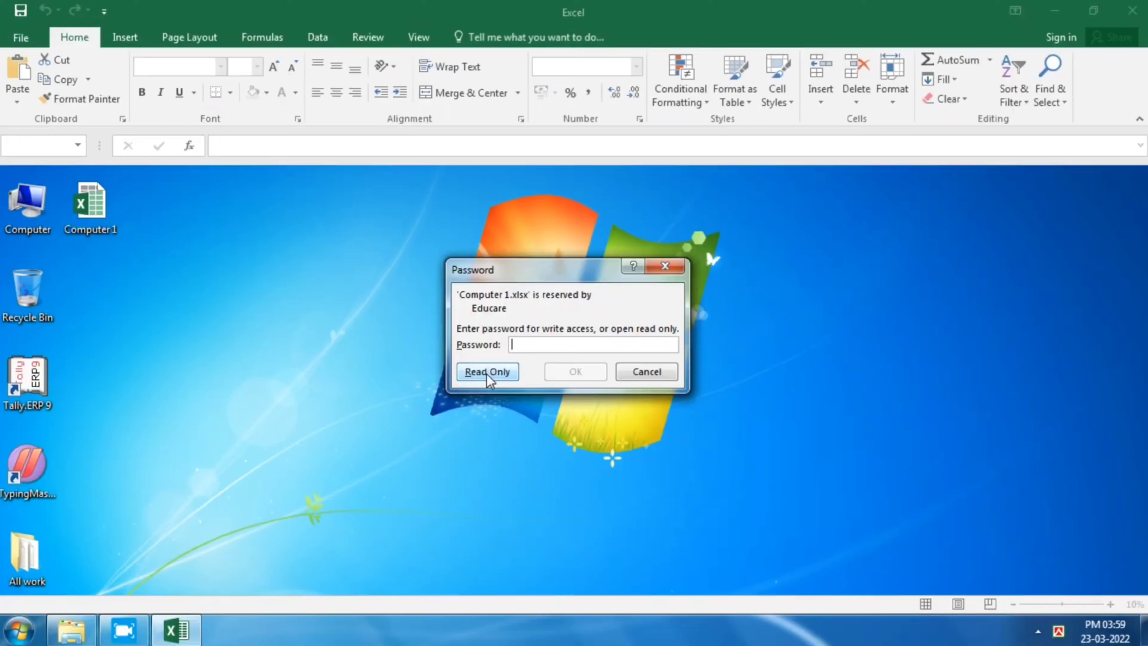
click(486, 374)
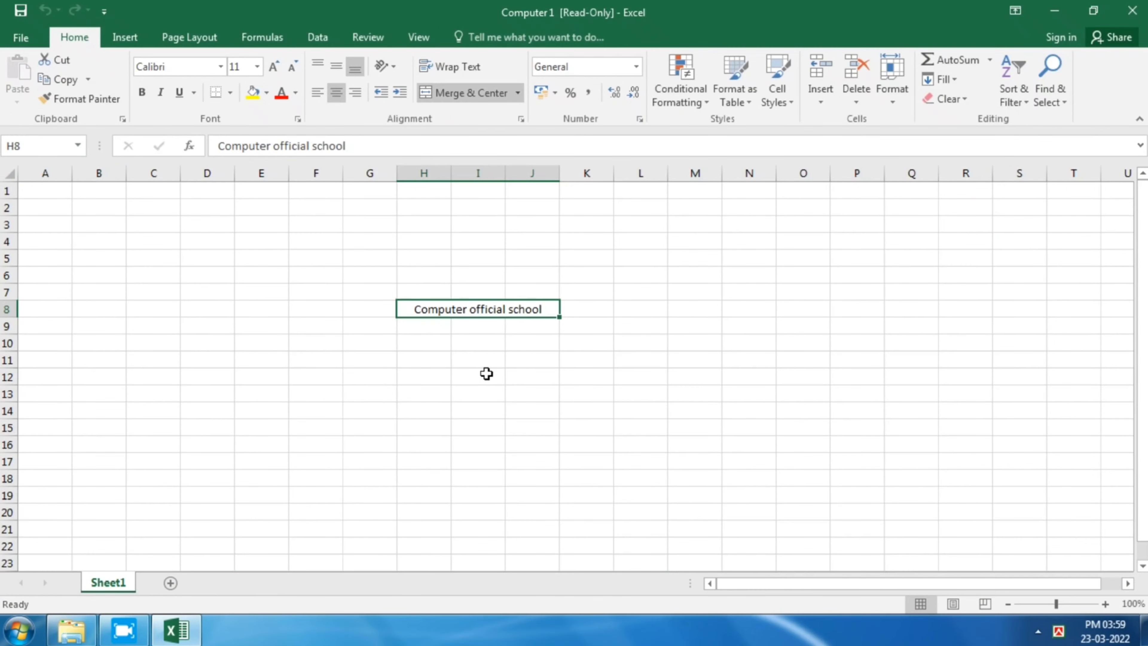
click(1126, 13)
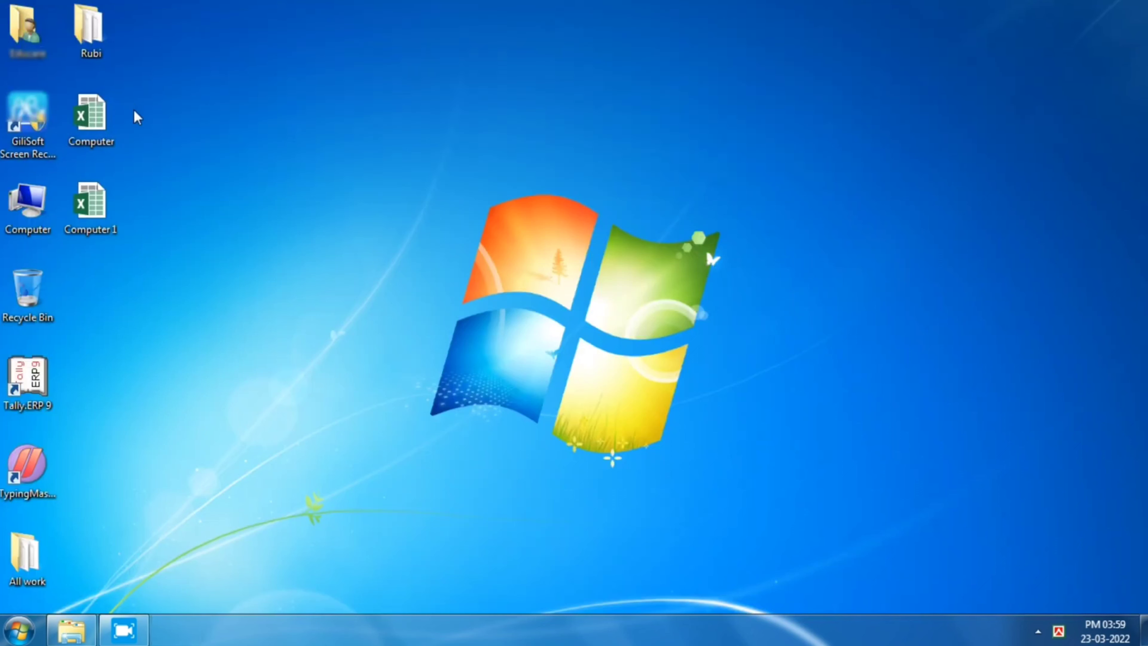
Open the Computer workbook, cancel its password prompt, and close the empty Excel window
click(93, 119)
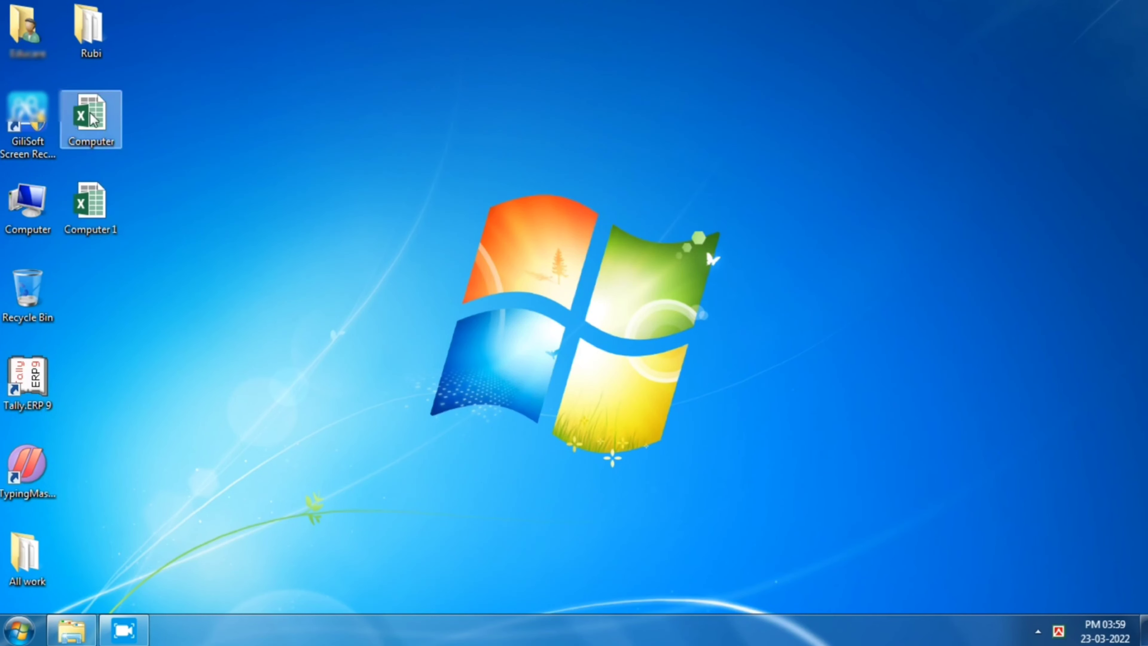
double_click(92, 118)
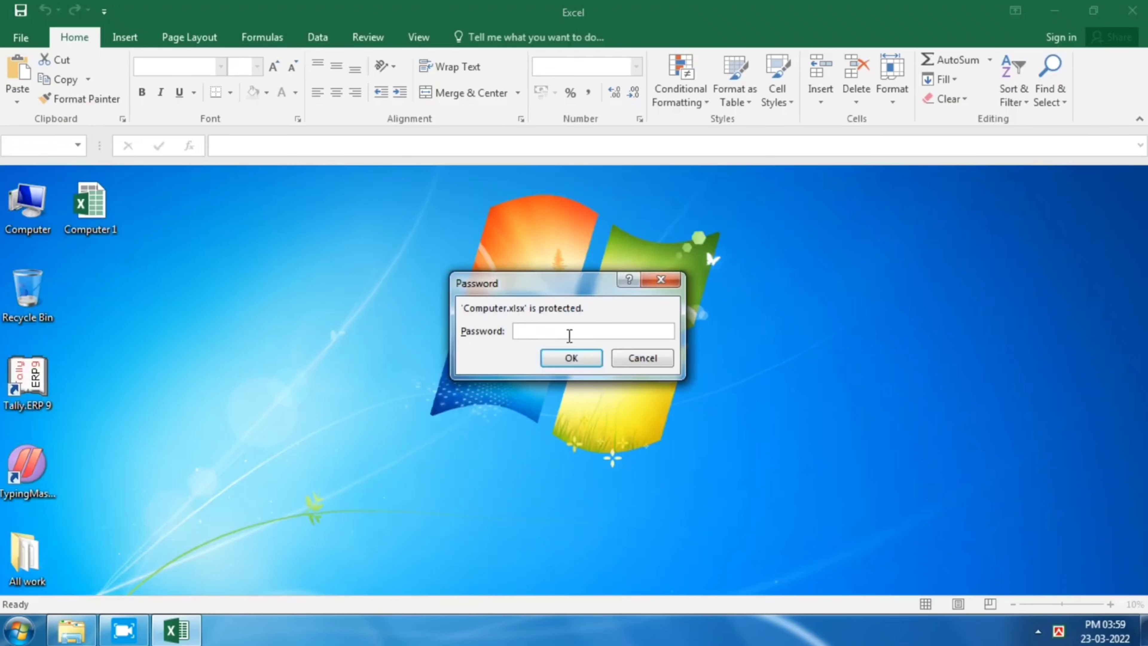
click(678, 279)
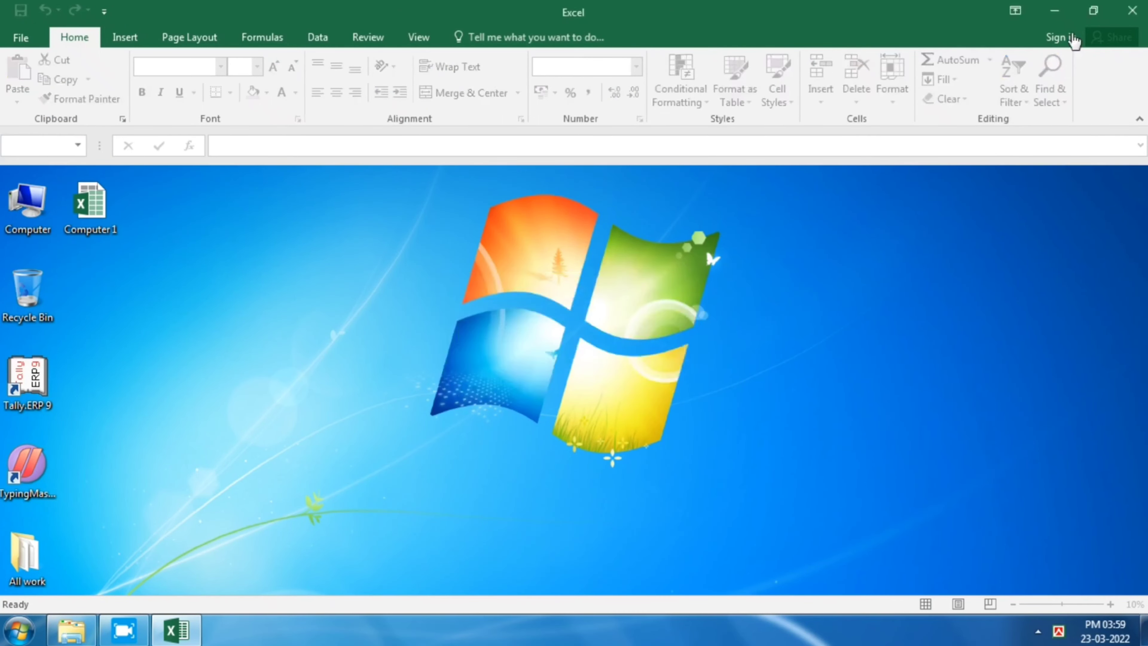
click(1133, 10)
Open Computer 1 read-only, close it, and reopen it read-only again
double_click(89, 211)
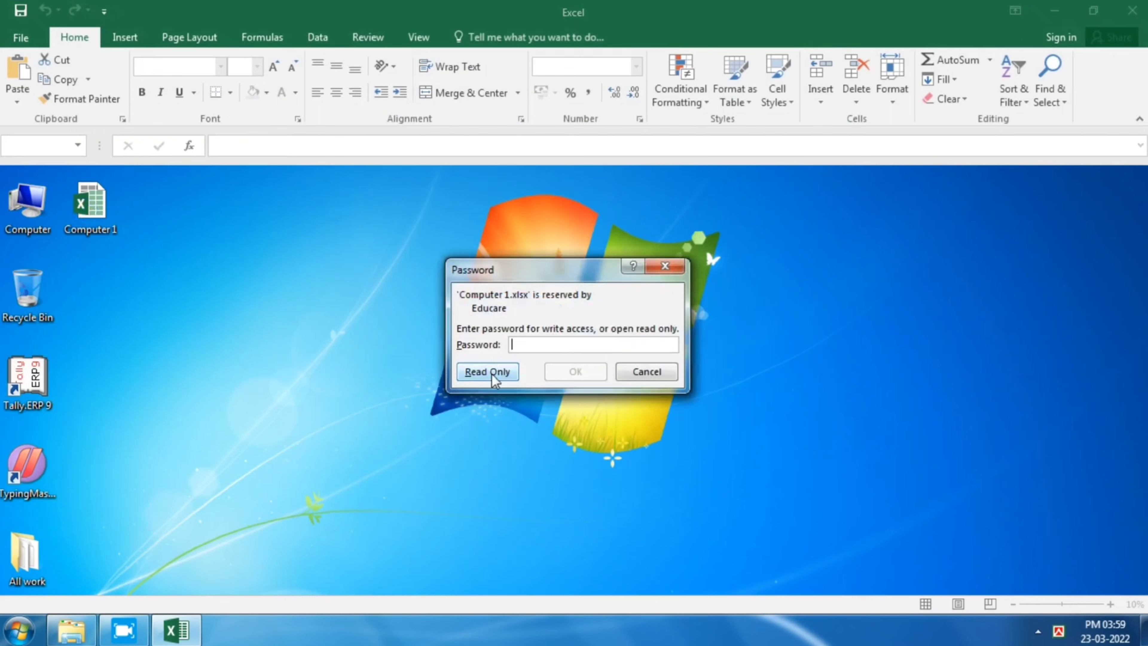
click(491, 374)
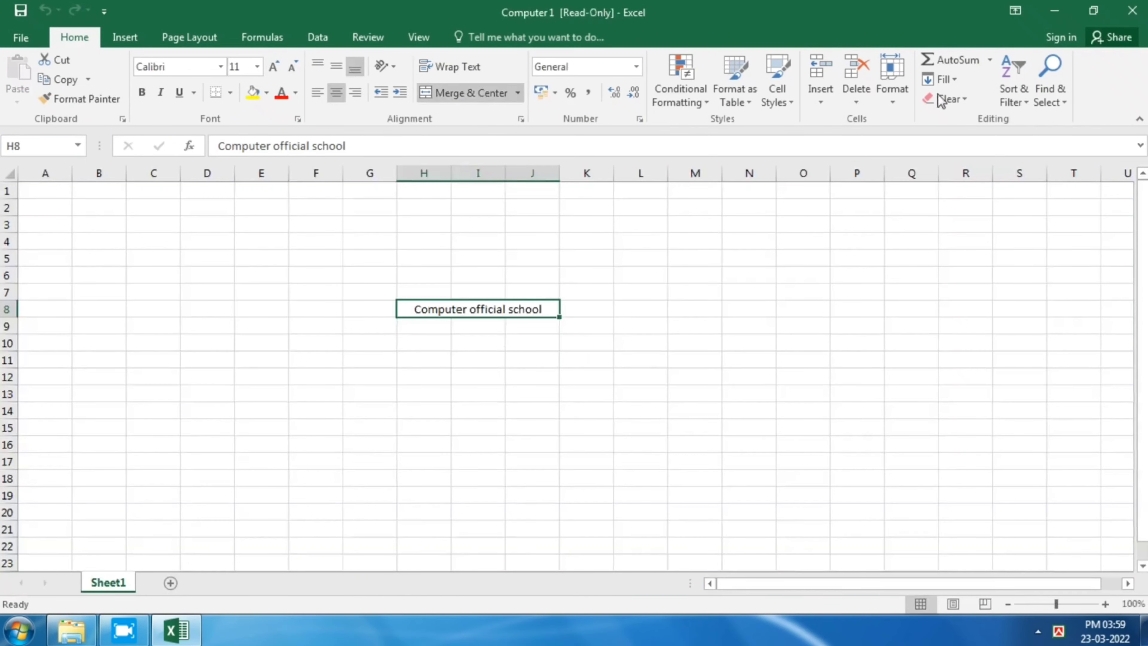
click(1132, 11)
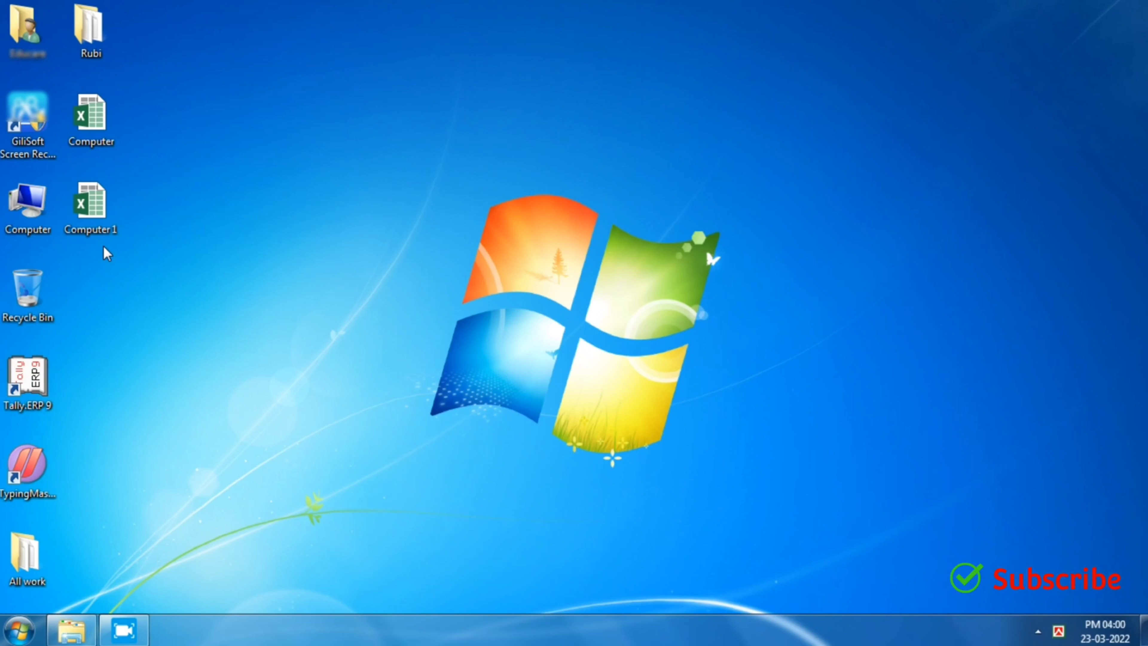
click(110, 186)
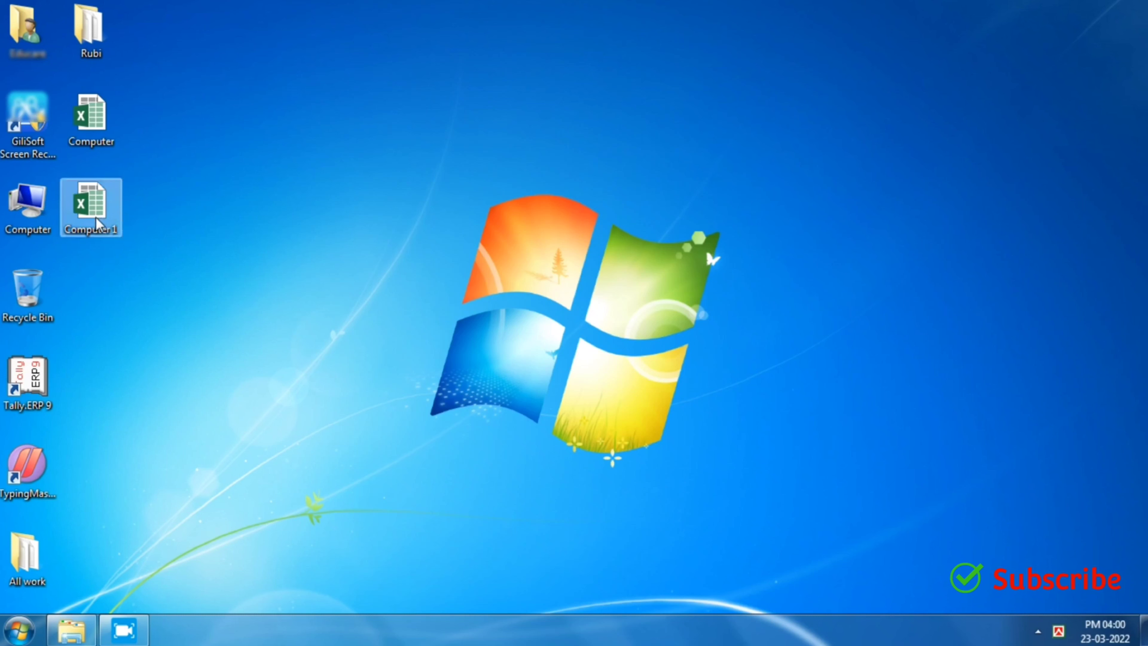
double_click(96, 217)
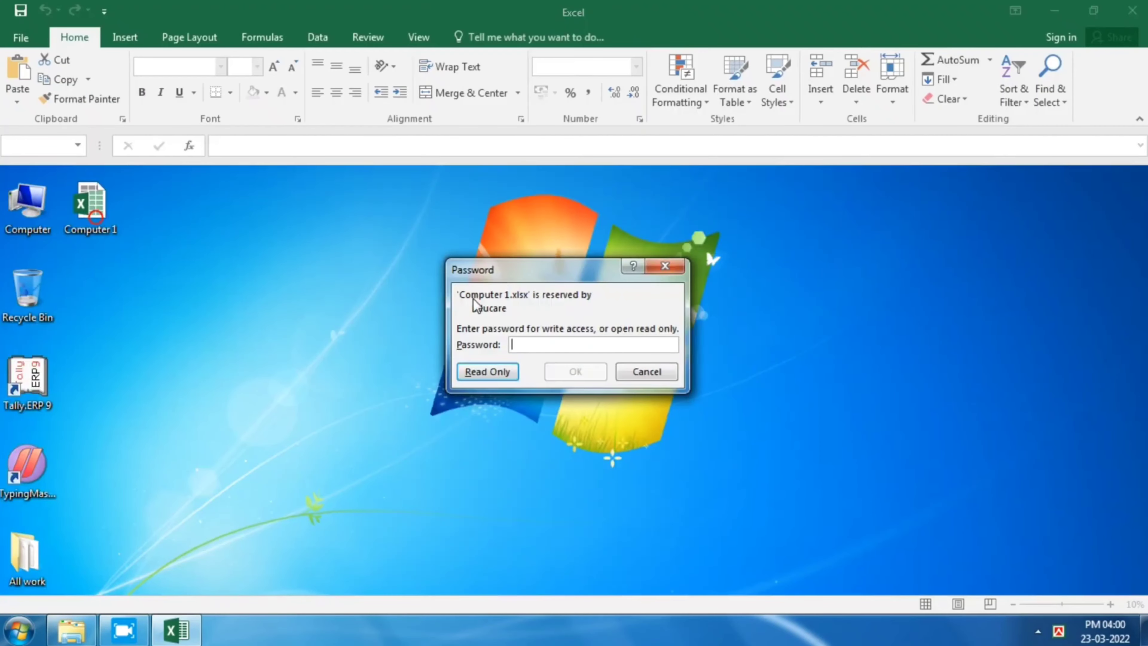
click(484, 372)
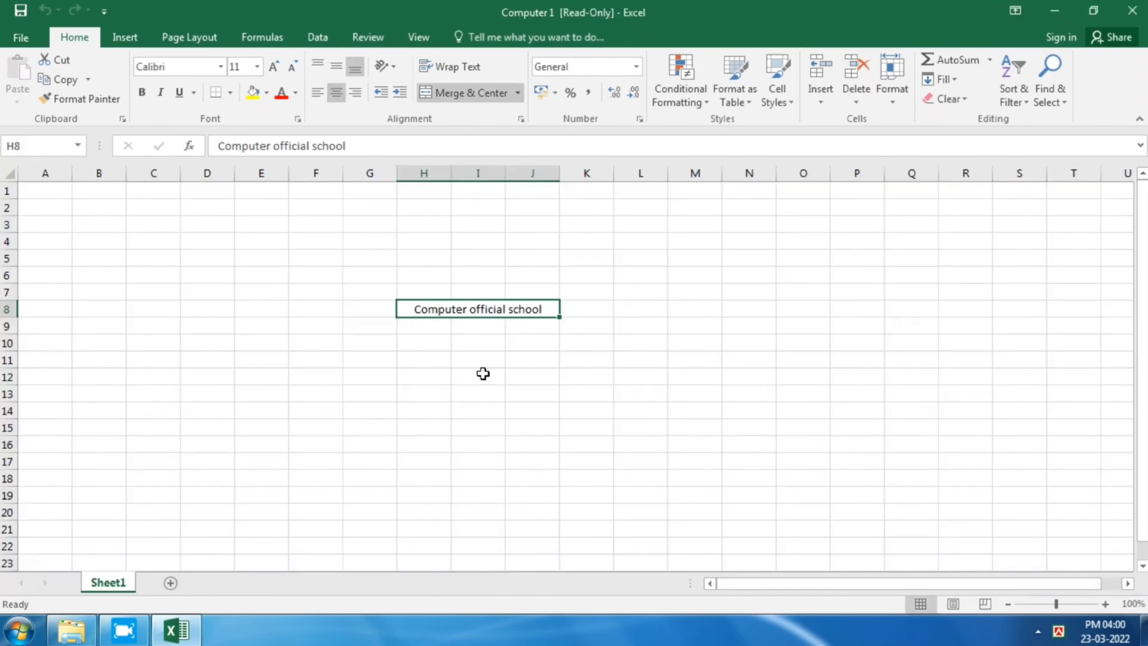
Save a copy to the Desktop as 'Computer 2', dropping the 'Copy of' prefix
click(14, 40)
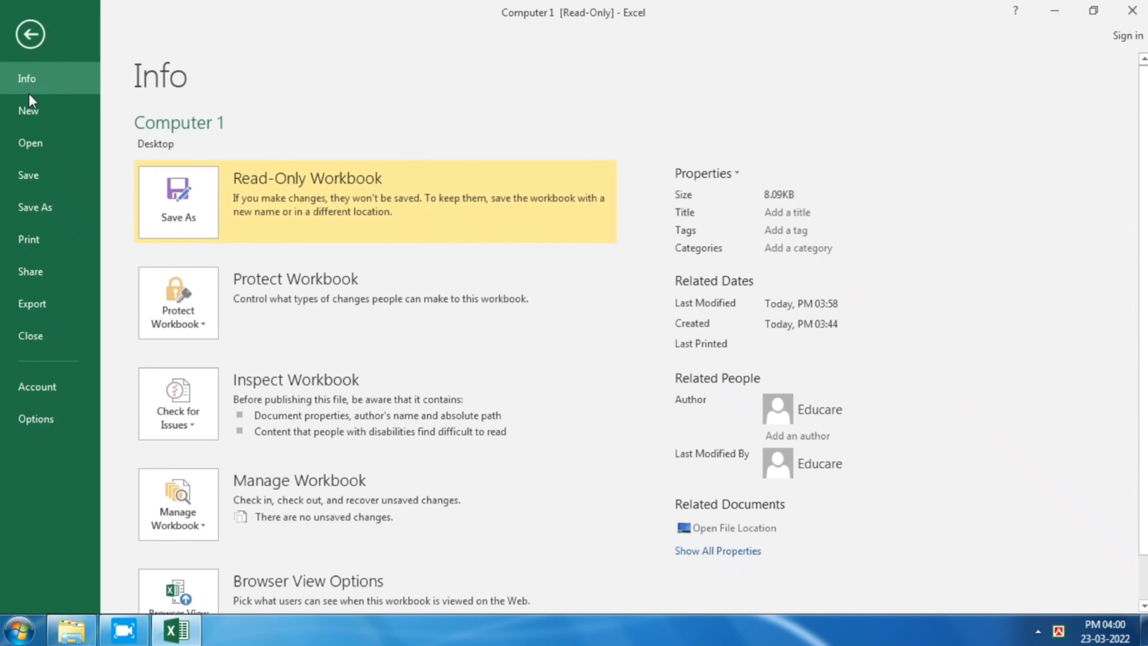
click(43, 209)
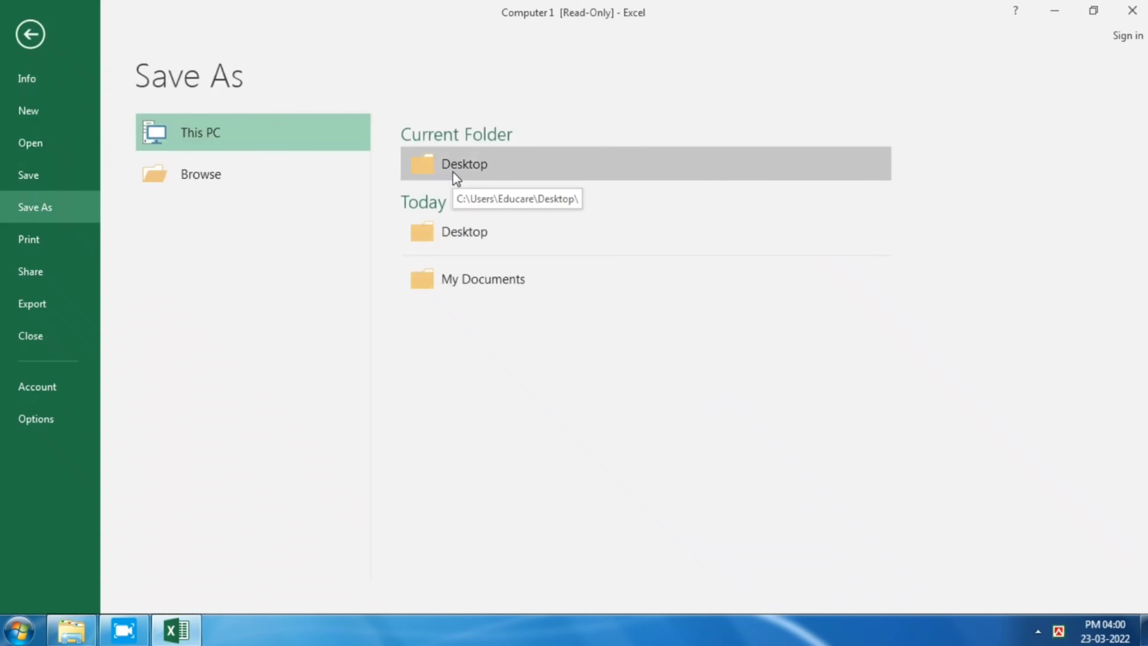
click(464, 168)
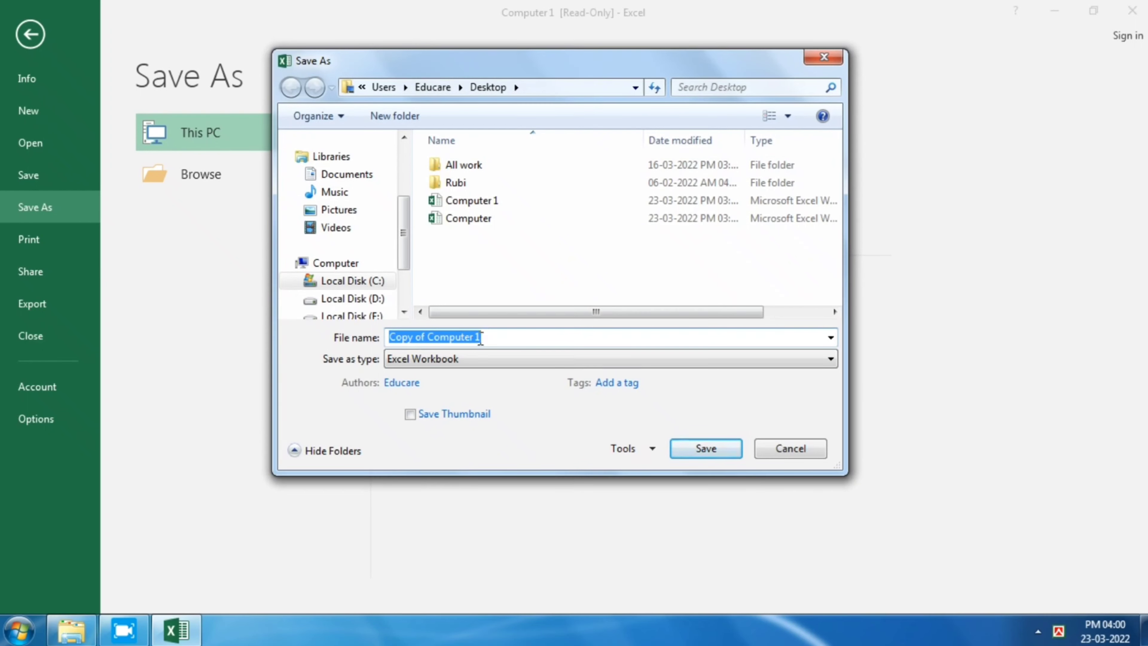
click(429, 339)
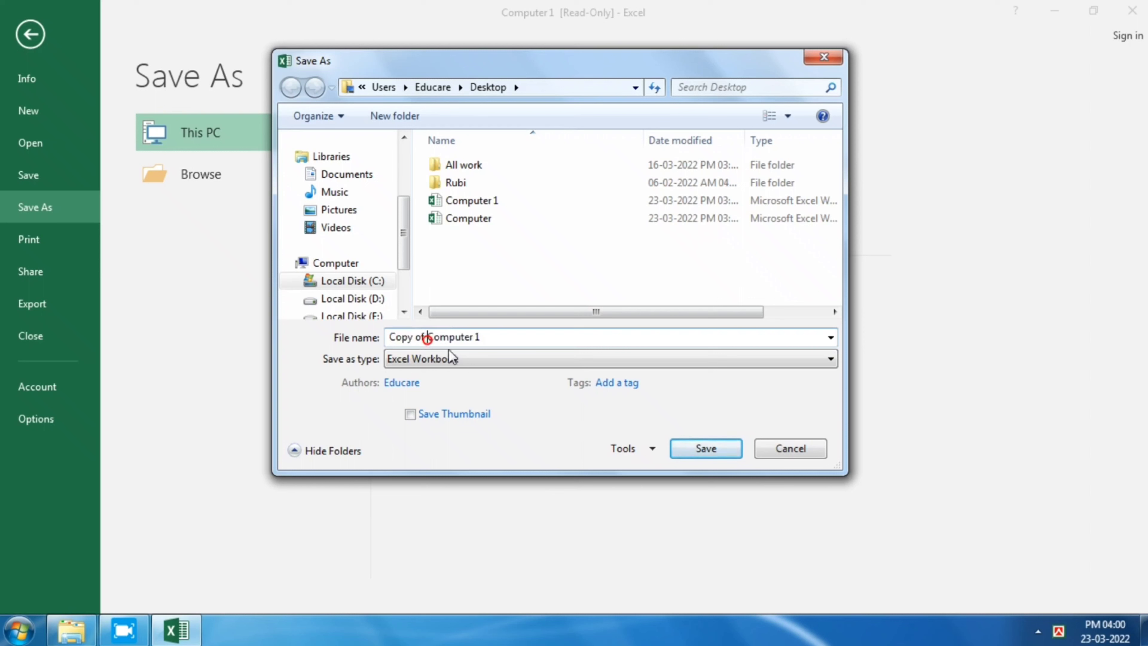
key(BackSpace)
key(BackSpace)
key(BackSpace)
key(BackSpace)
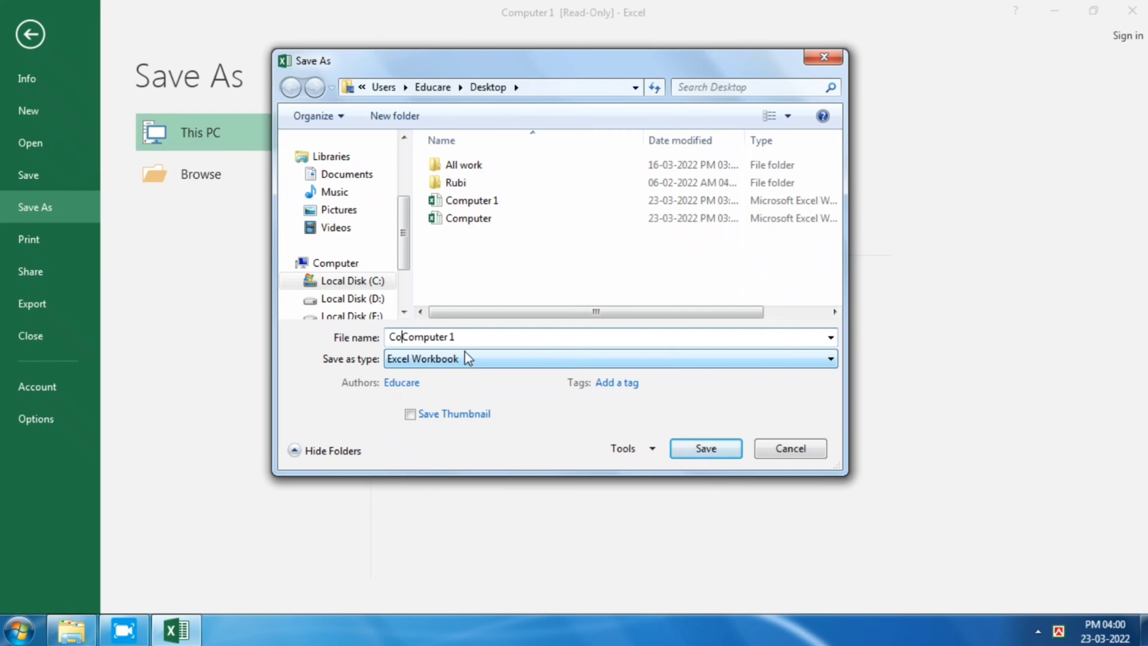
key(BackSpace)
click(458, 334)
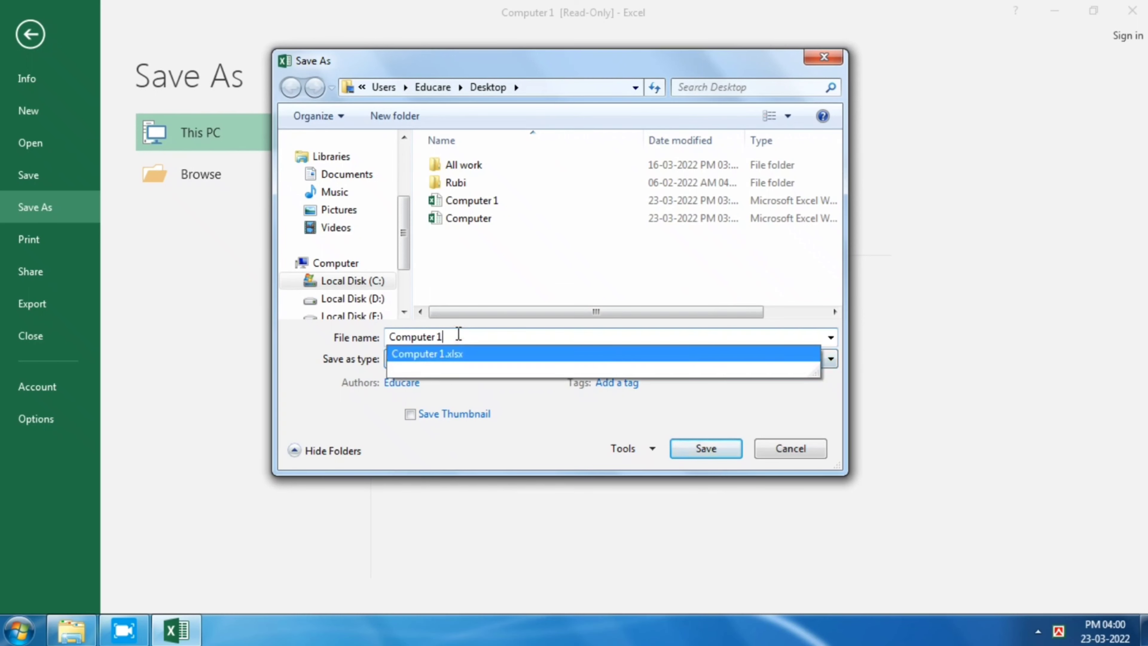
key(BackSpace)
text(2)
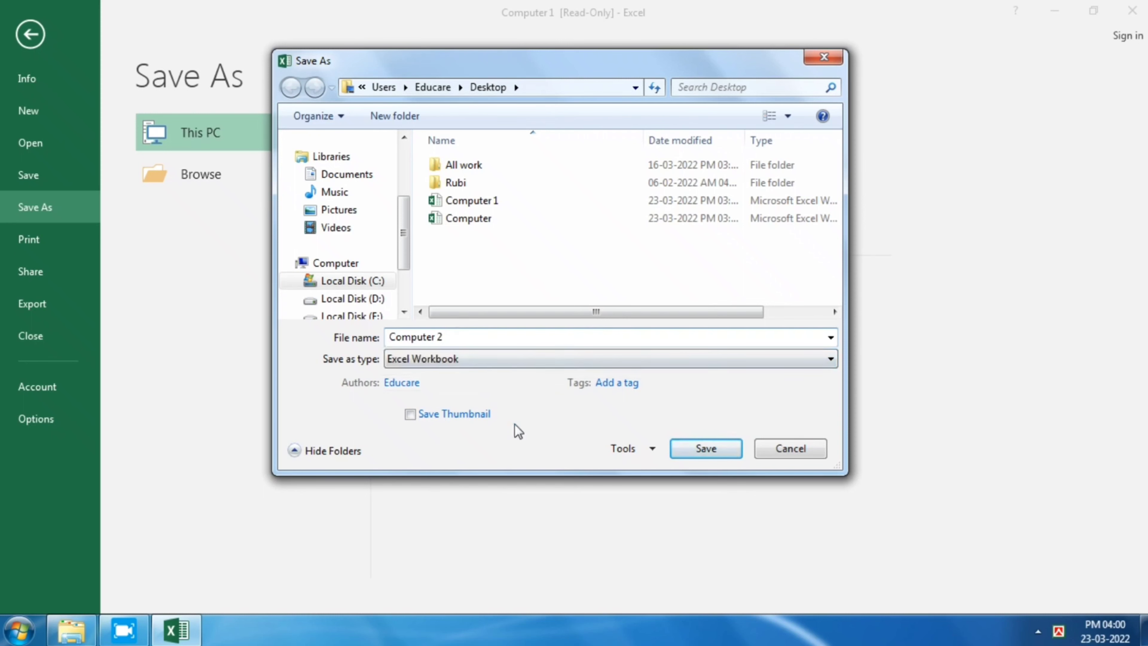
click(706, 449)
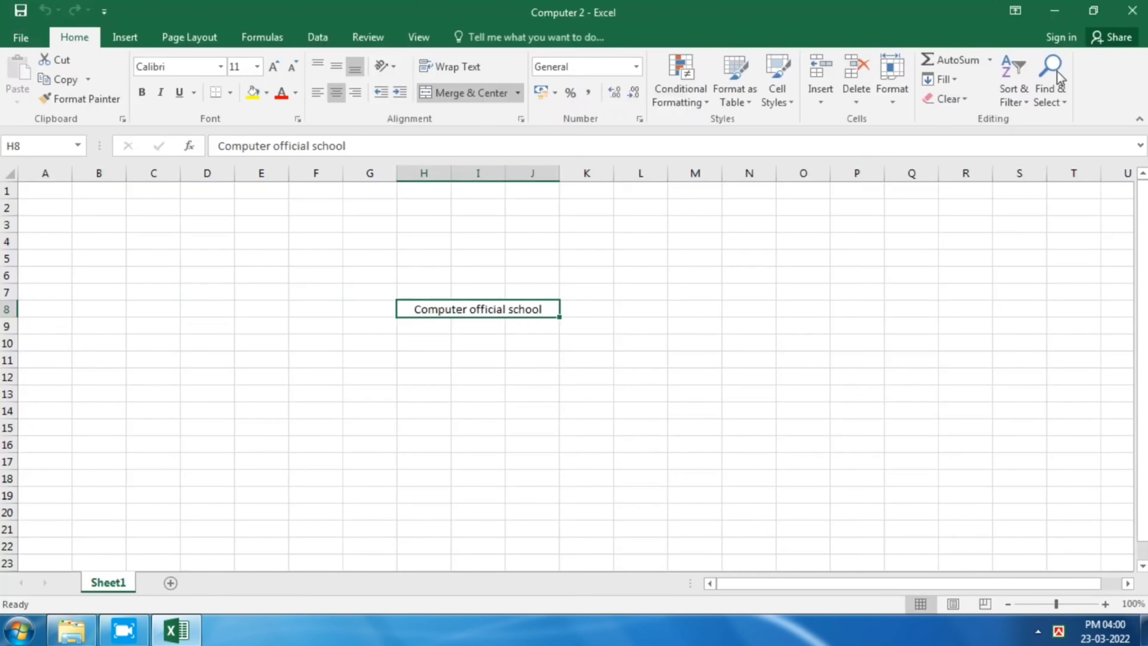
Close Excel and select the Computer workbook files on the desktop
click(1132, 10)
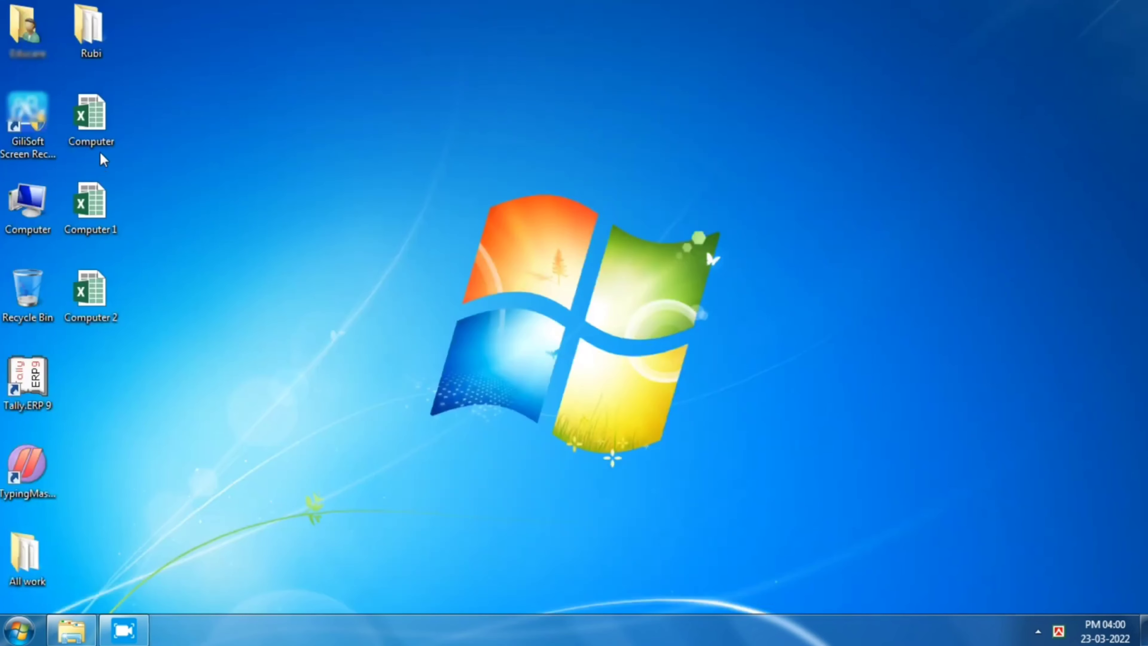
drag(141, 91, 98, 317)
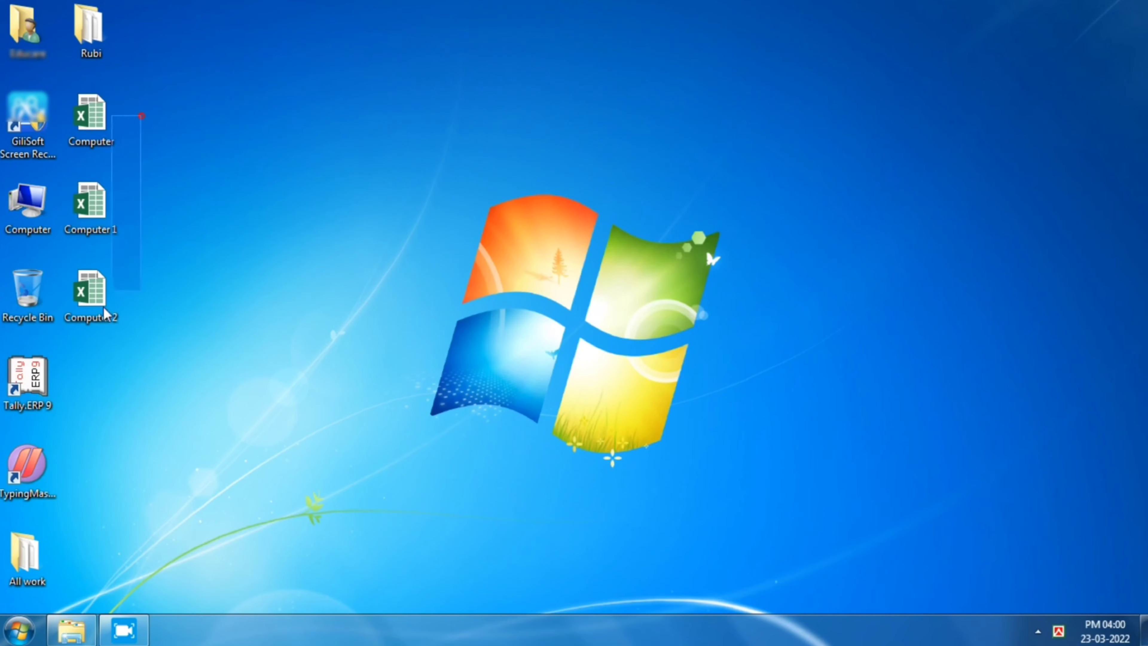
click(176, 257)
double_click(107, 113)
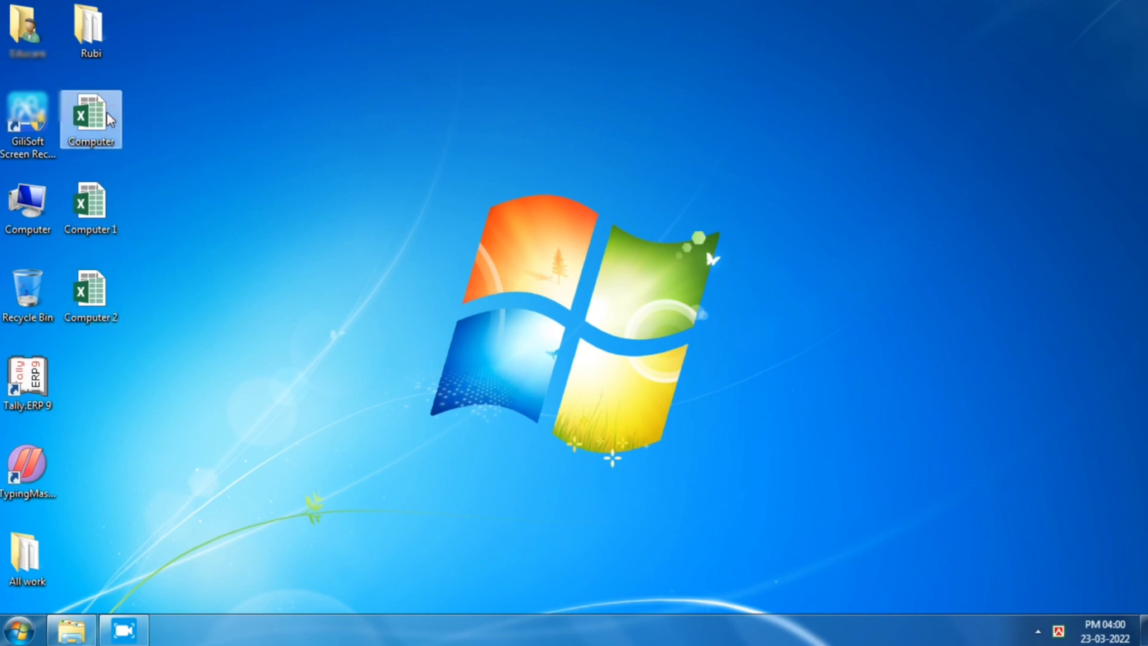
Reopen Computer 2 from the desktop without a password prompt, then close Excel again
click(87, 214)
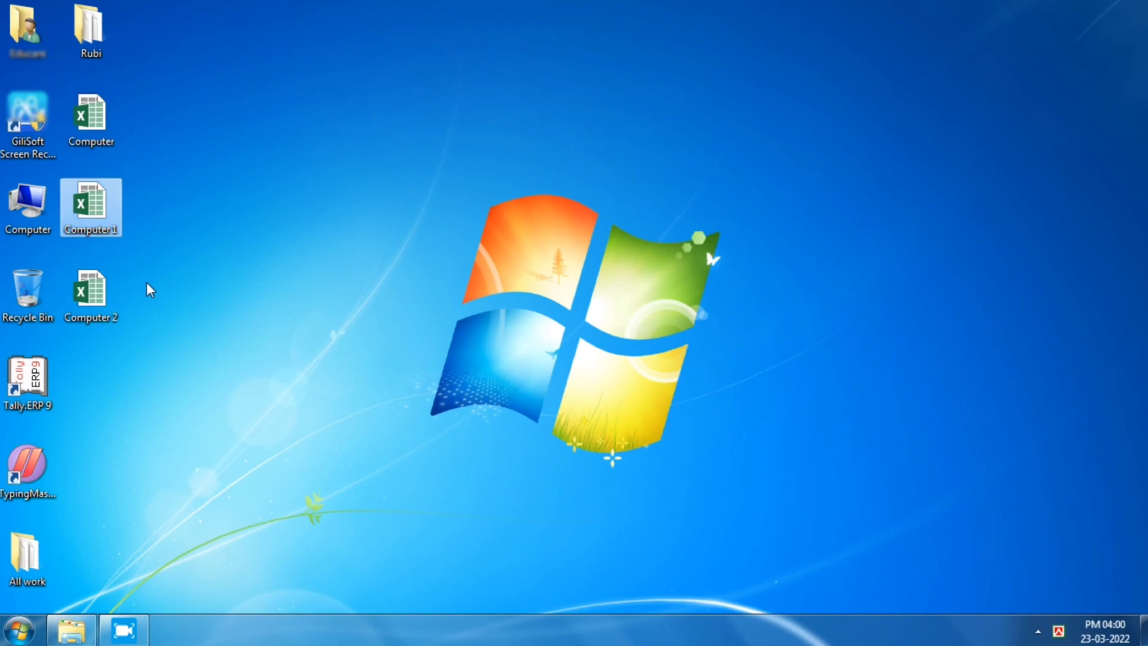
click(94, 297)
double_click(94, 297)
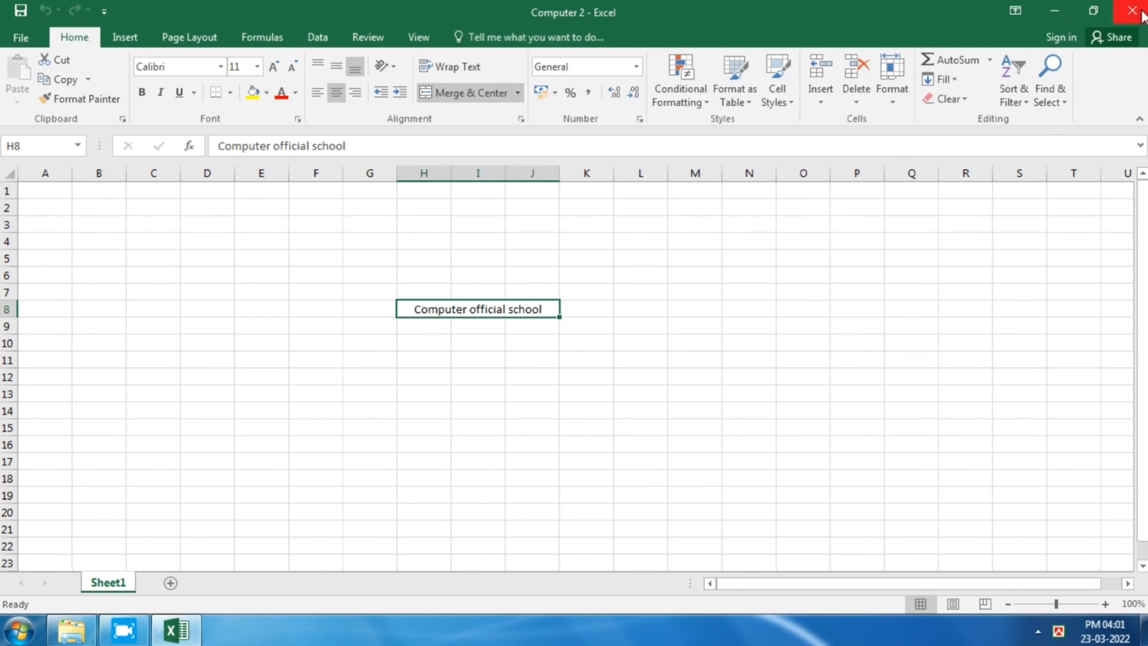
click(1132, 11)
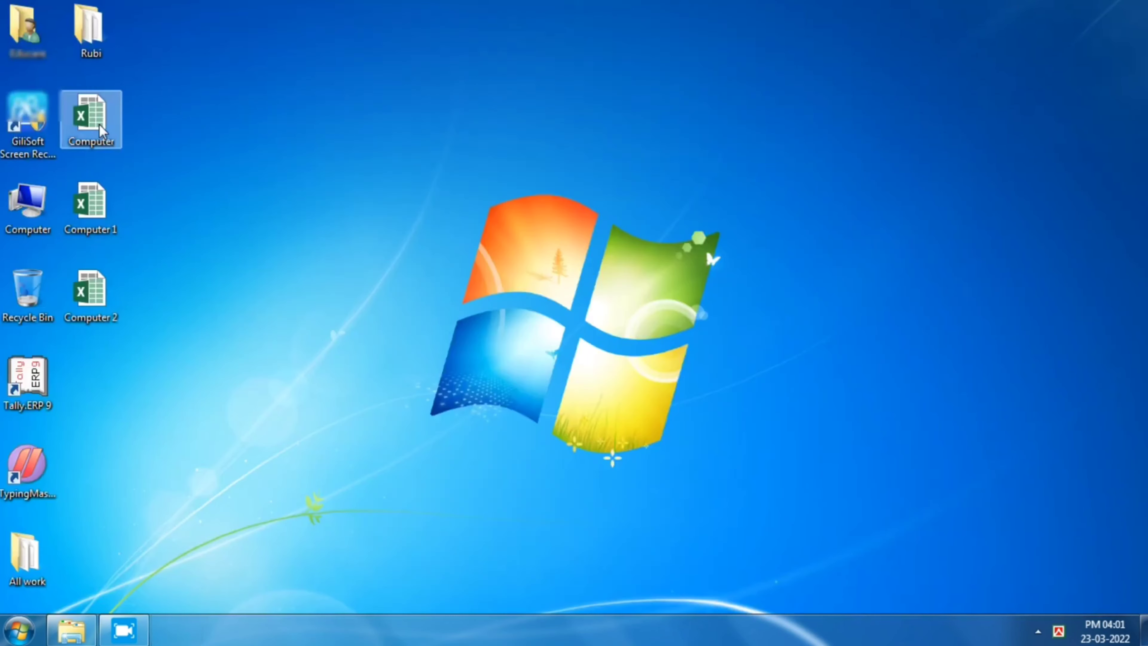
Open the Computer workbook from the desktop and confirm its password
double_click(102, 131)
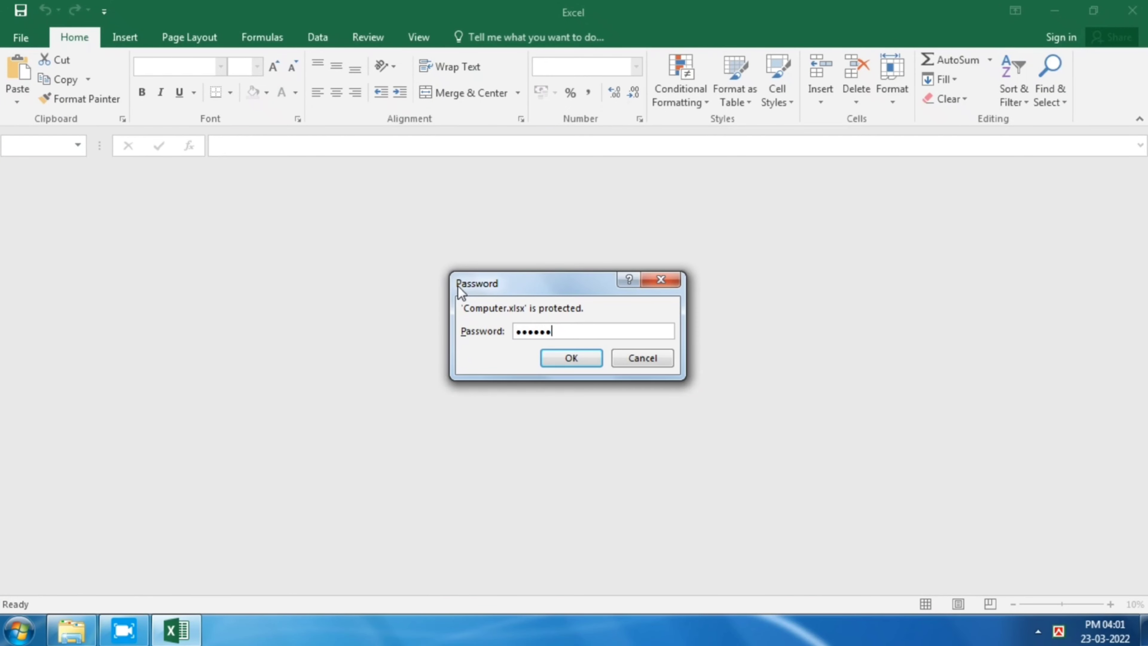
click(570, 356)
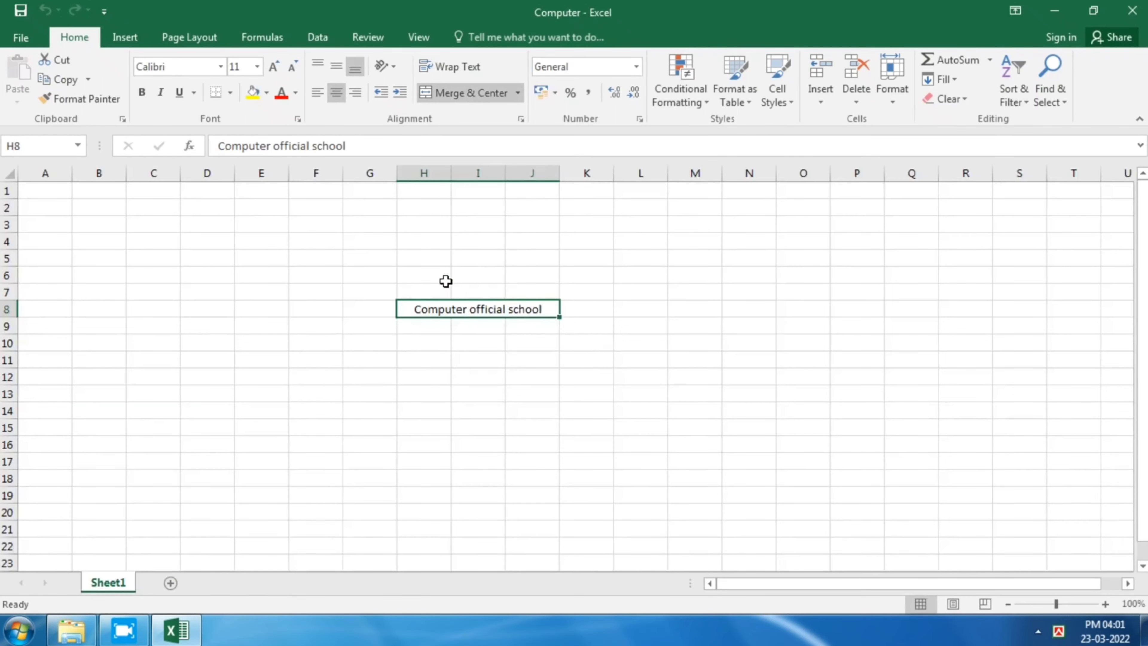
Select cells H9, H8, I6, K5, K9, column H and I16, then show the Review tools
click(426, 324)
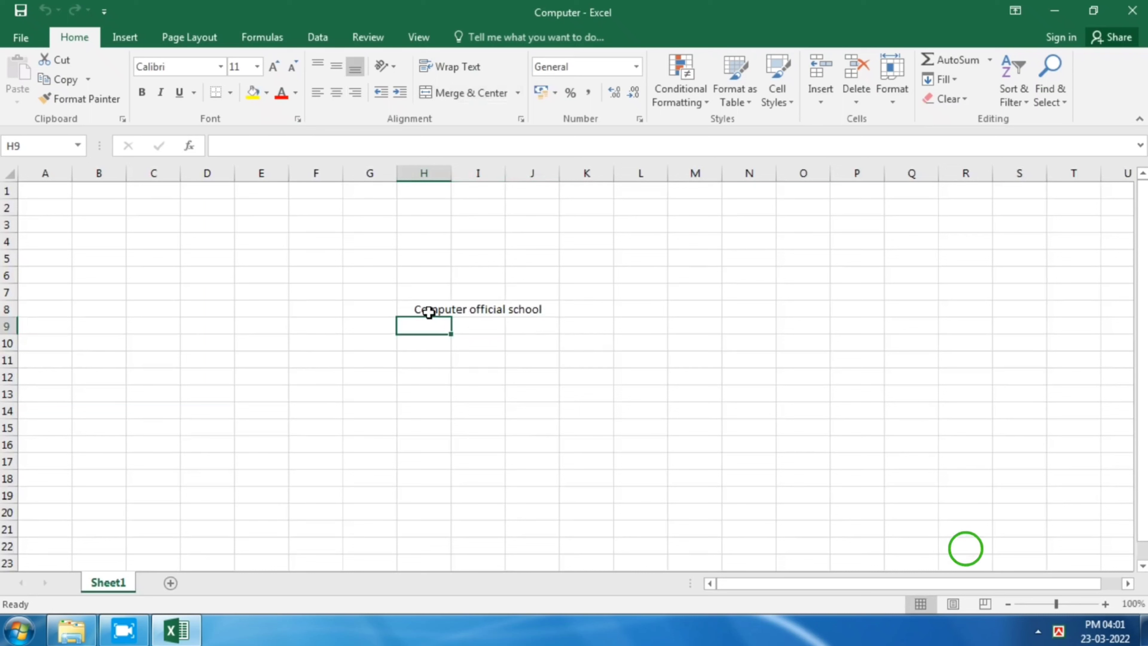
click(429, 311)
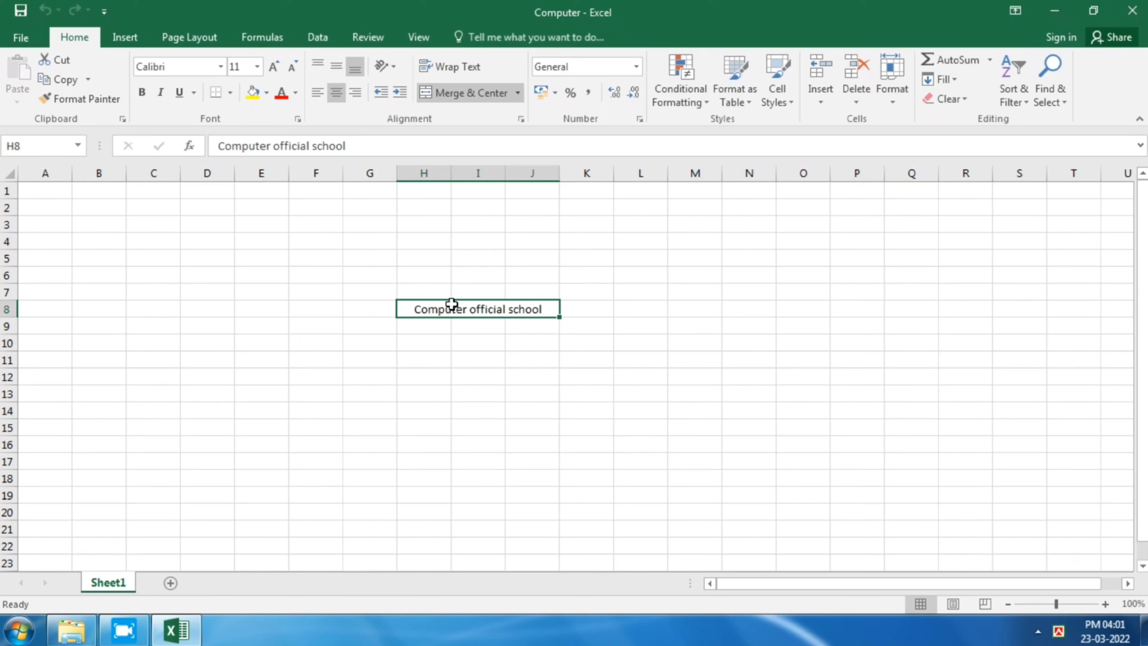
click(455, 272)
click(586, 256)
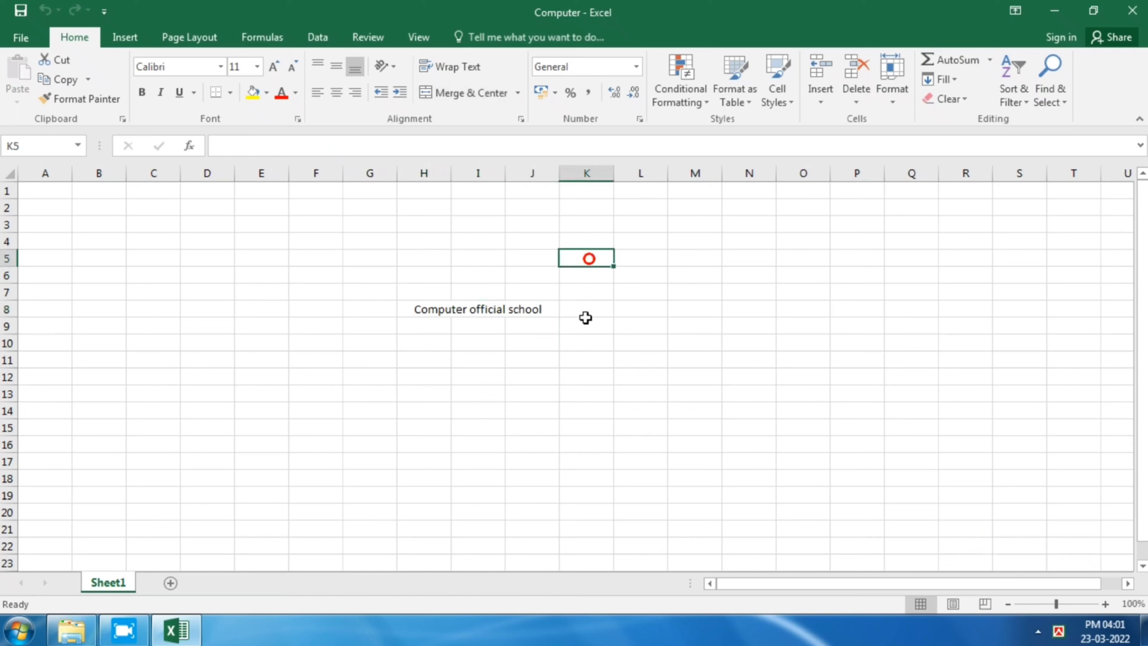
click(585, 318)
click(485, 369)
click(424, 173)
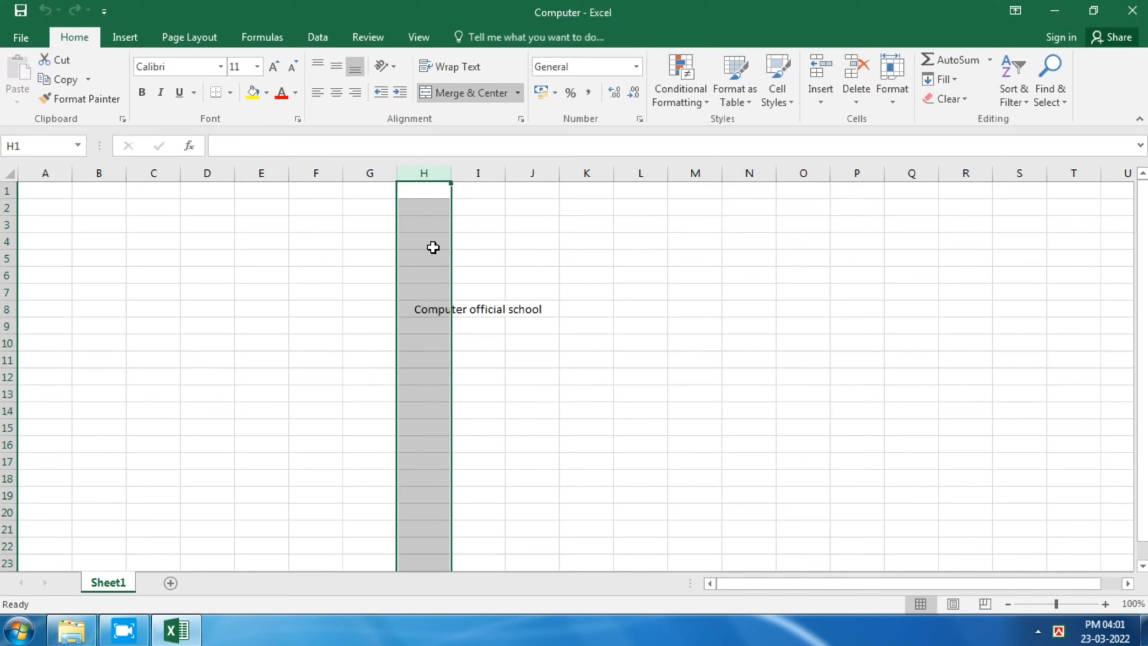
click(482, 446)
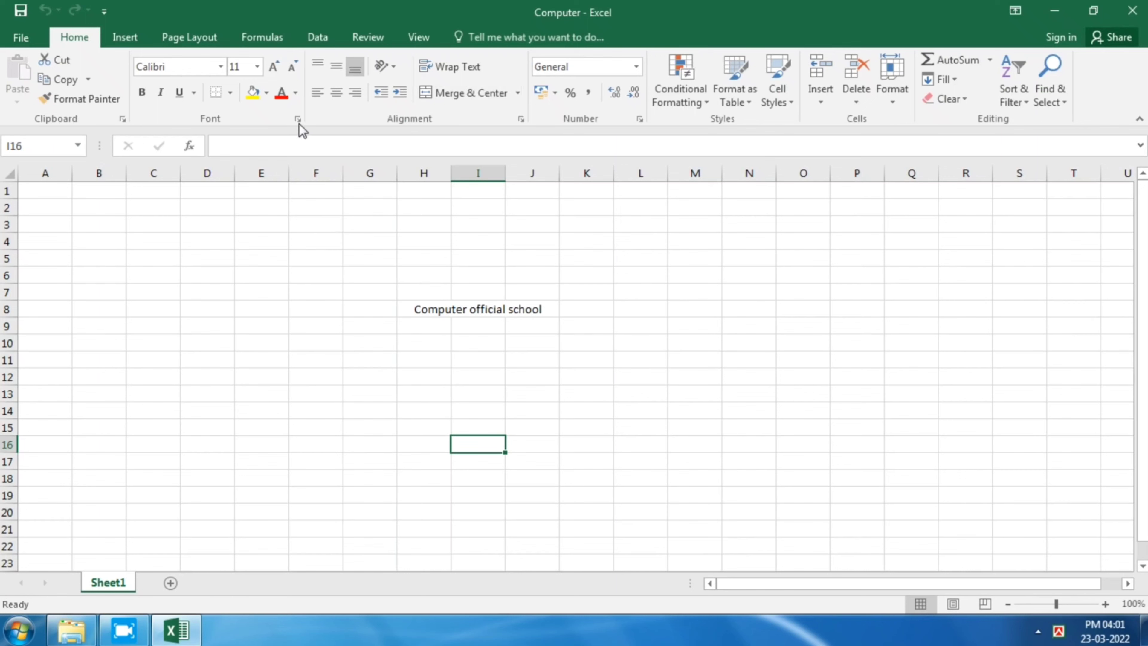
click(382, 41)
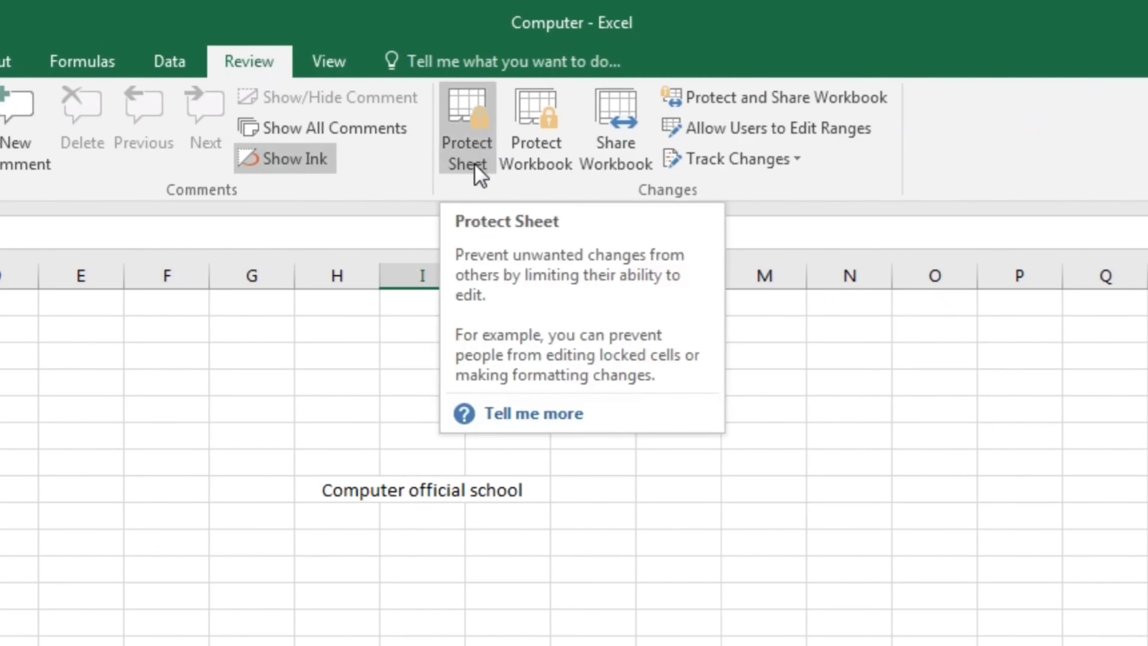
In Protect Sheet, allow formatting cells/columns/rows, inserting columns/rows/hyperlinks and deleting columns
click(476, 145)
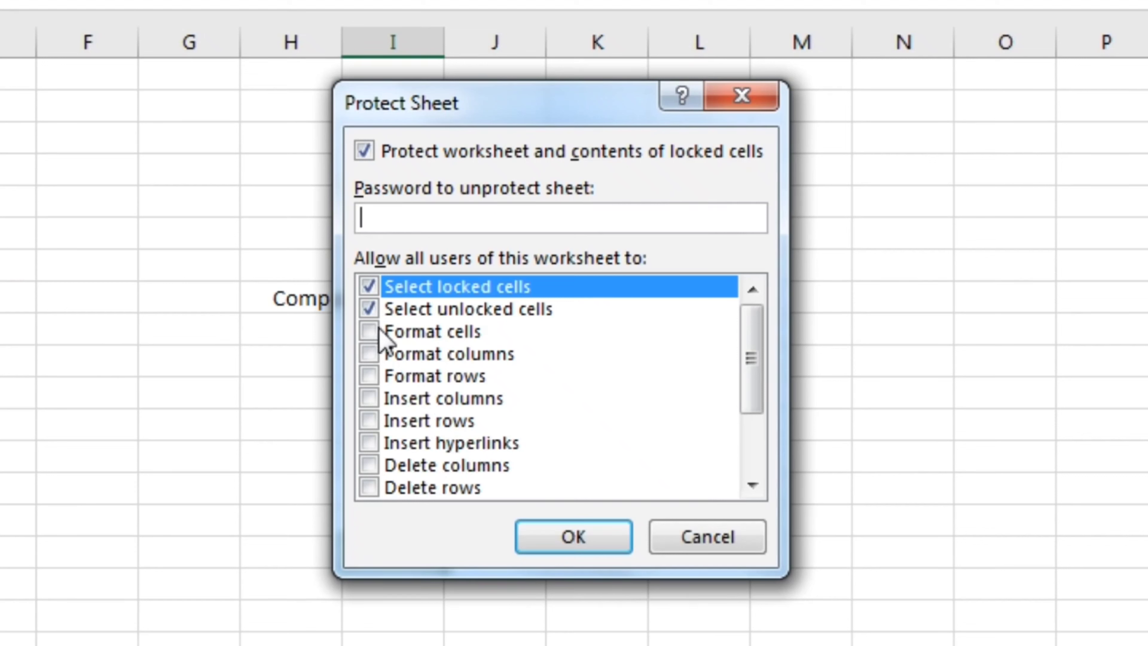
click(373, 331)
click(372, 353)
click(374, 375)
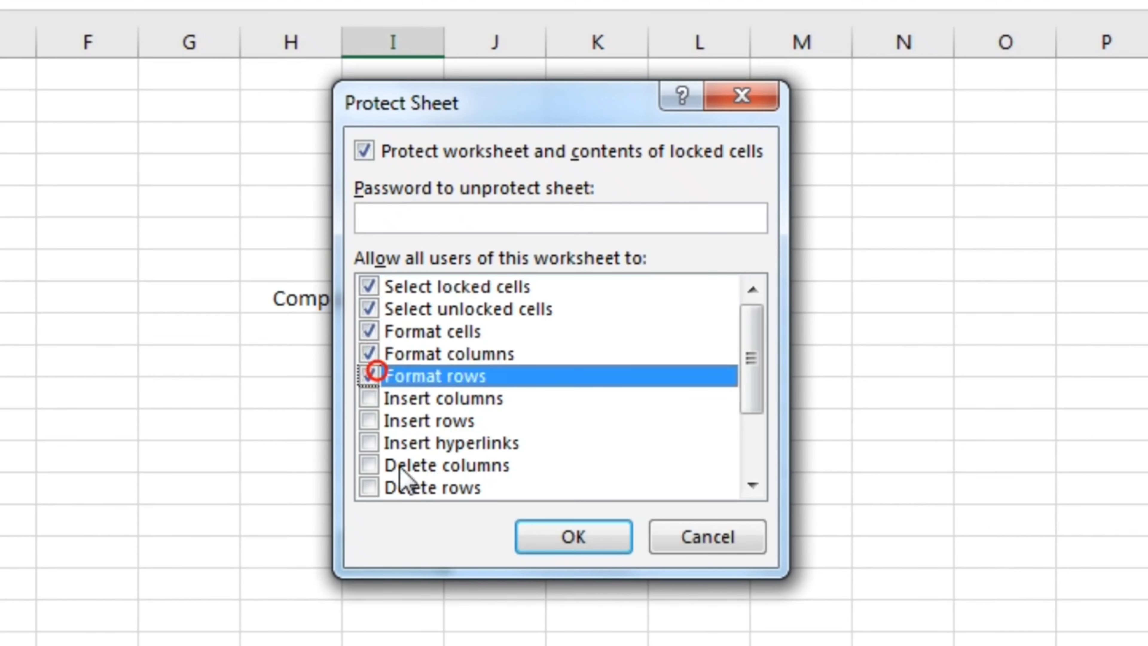
click(369, 398)
click(370, 421)
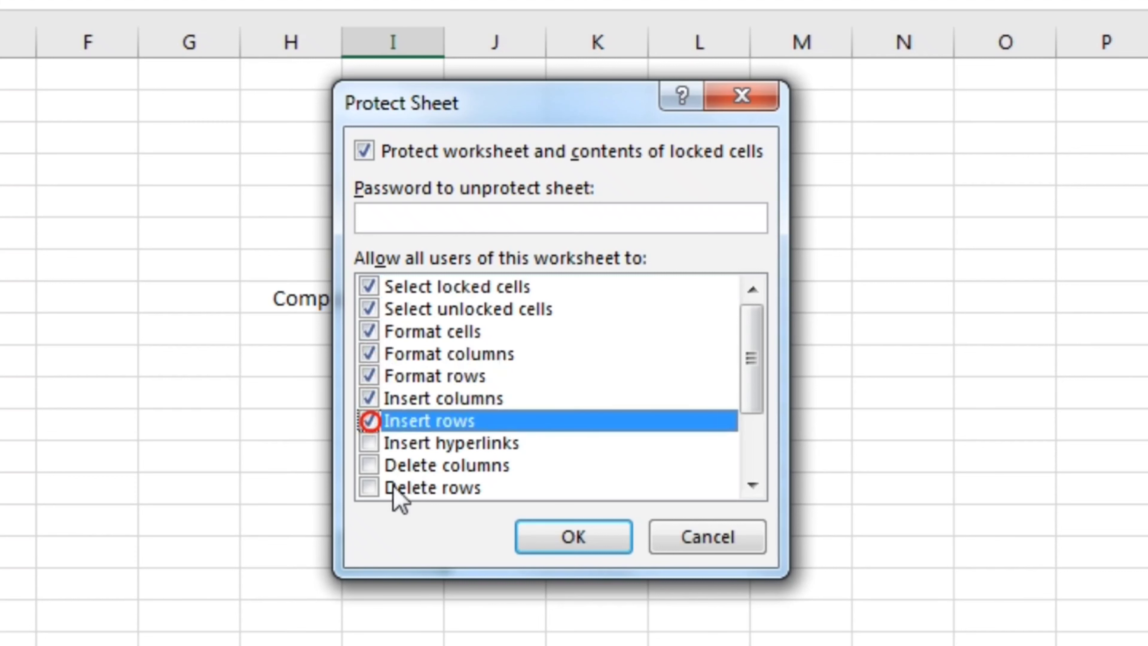
click(370, 442)
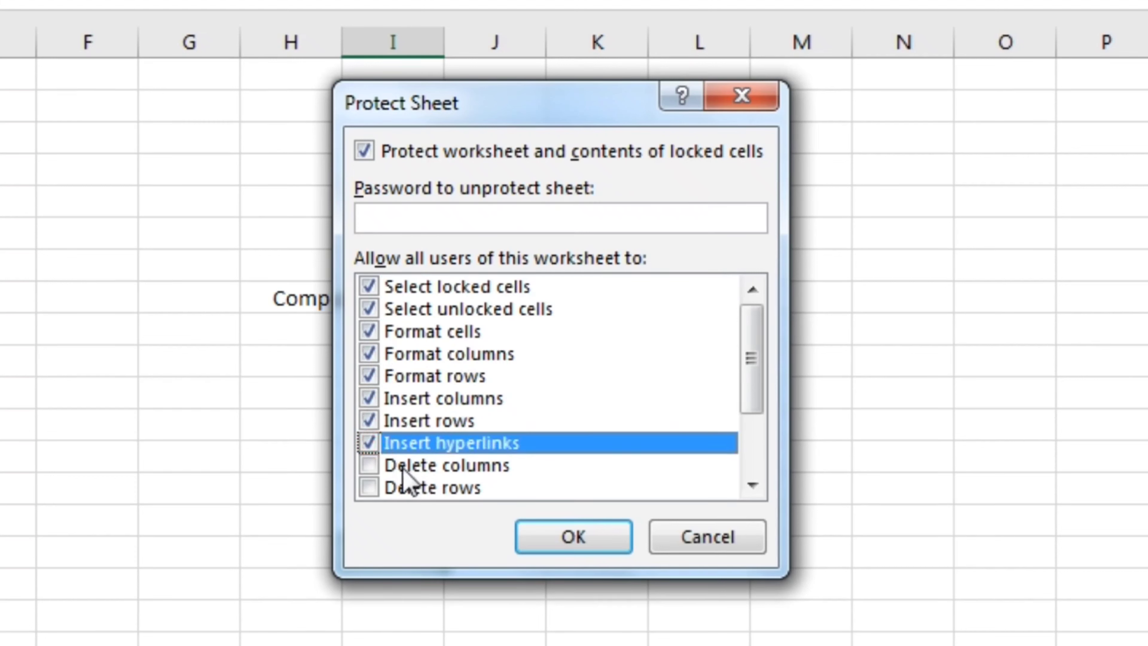
click(370, 465)
drag(748, 392, 743, 459)
Also allow deleting rows, sort, AutoFilter, PivotTable, edit objects and scenarios, and enter an unprotect password
click(369, 375)
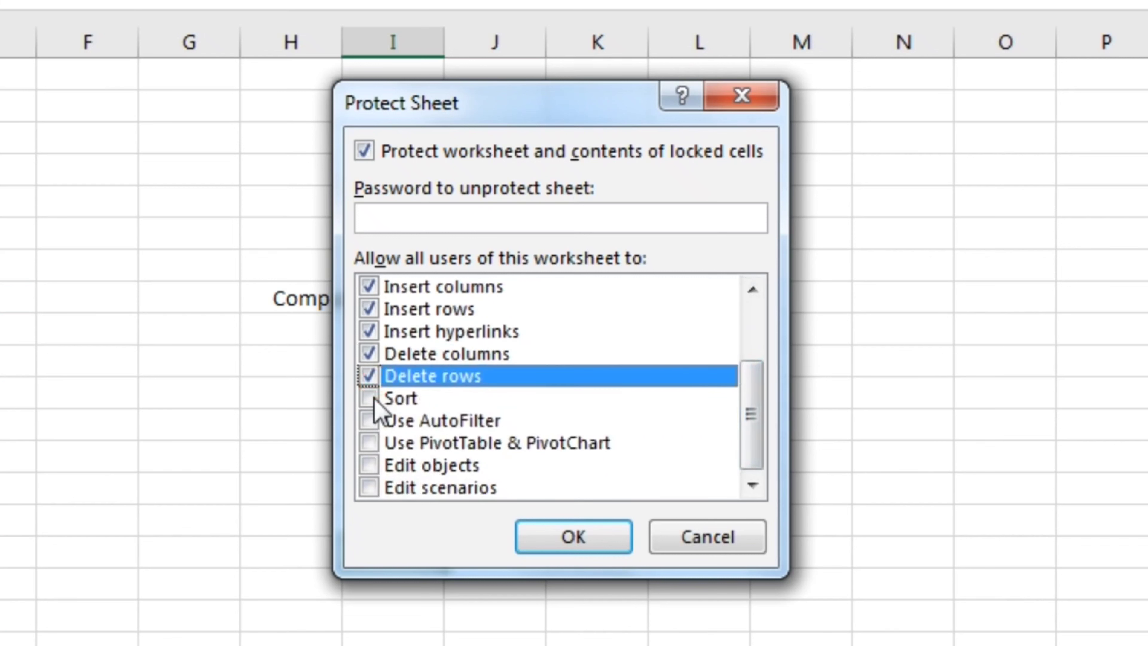
click(369, 398)
click(369, 420)
click(369, 442)
click(369, 465)
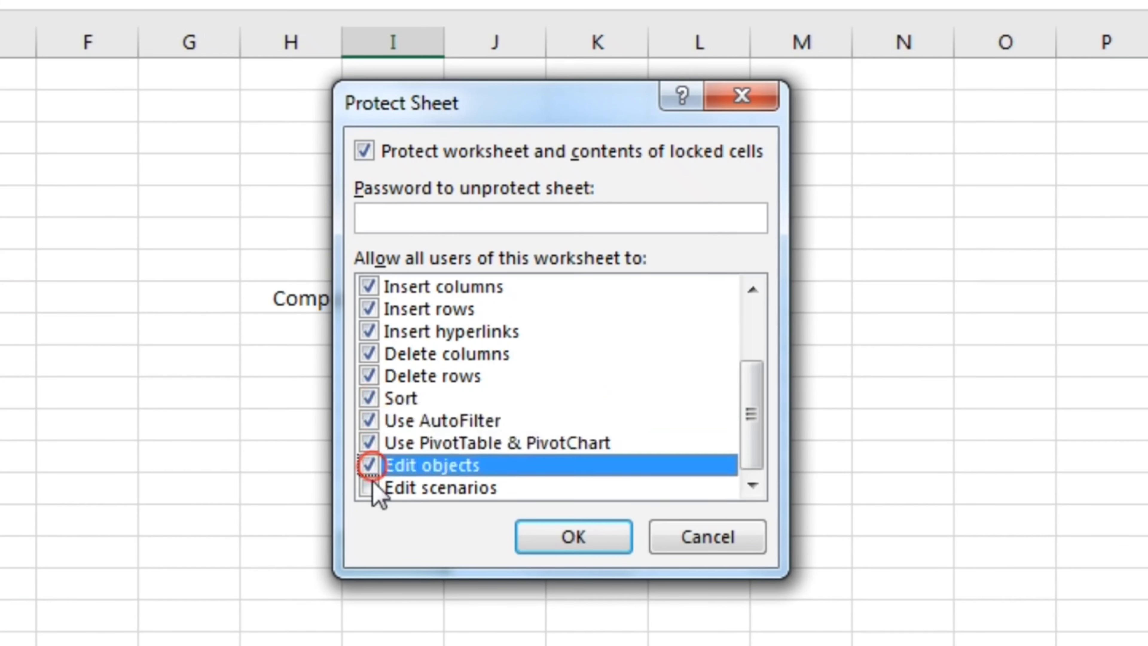
click(369, 488)
drag(759, 431, 770, 360)
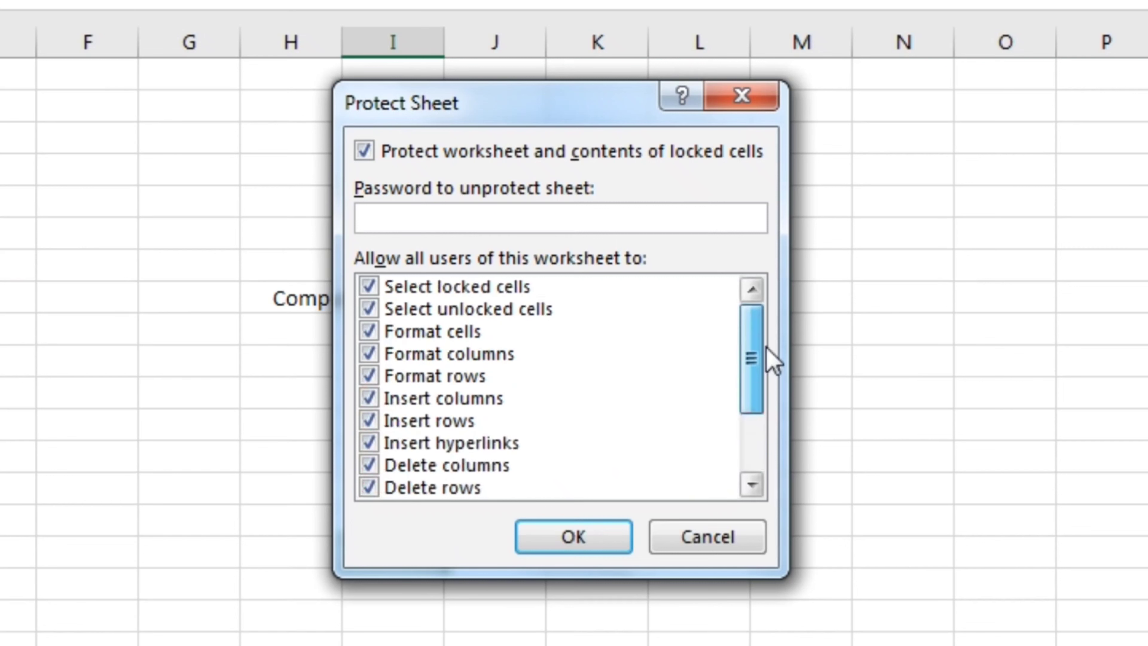
click(457, 213)
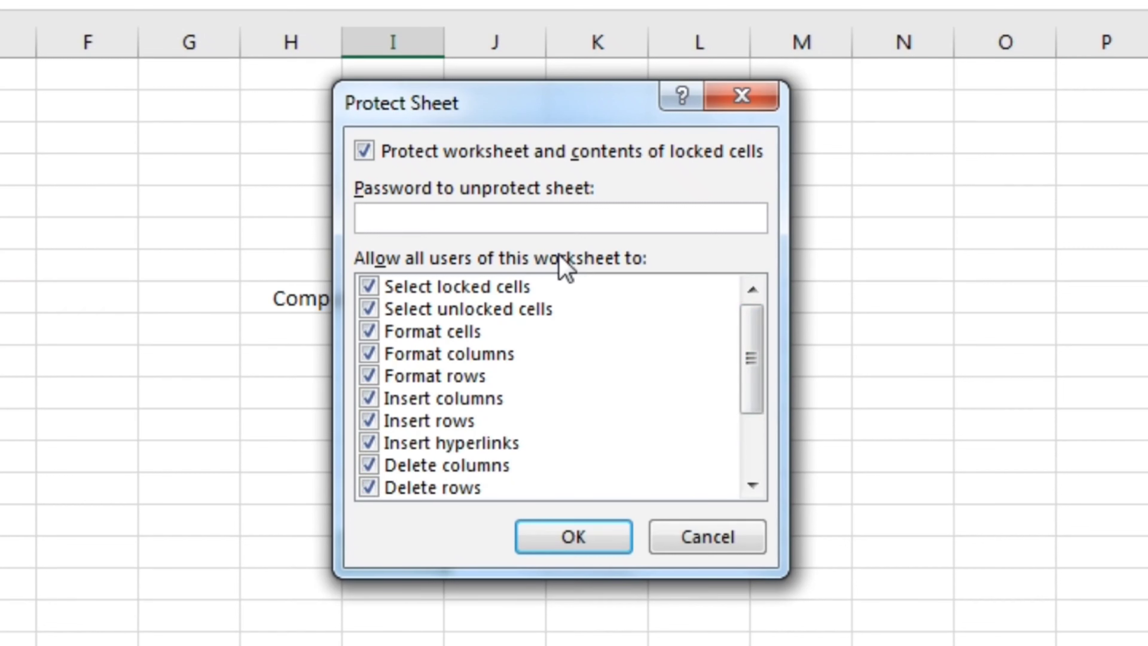
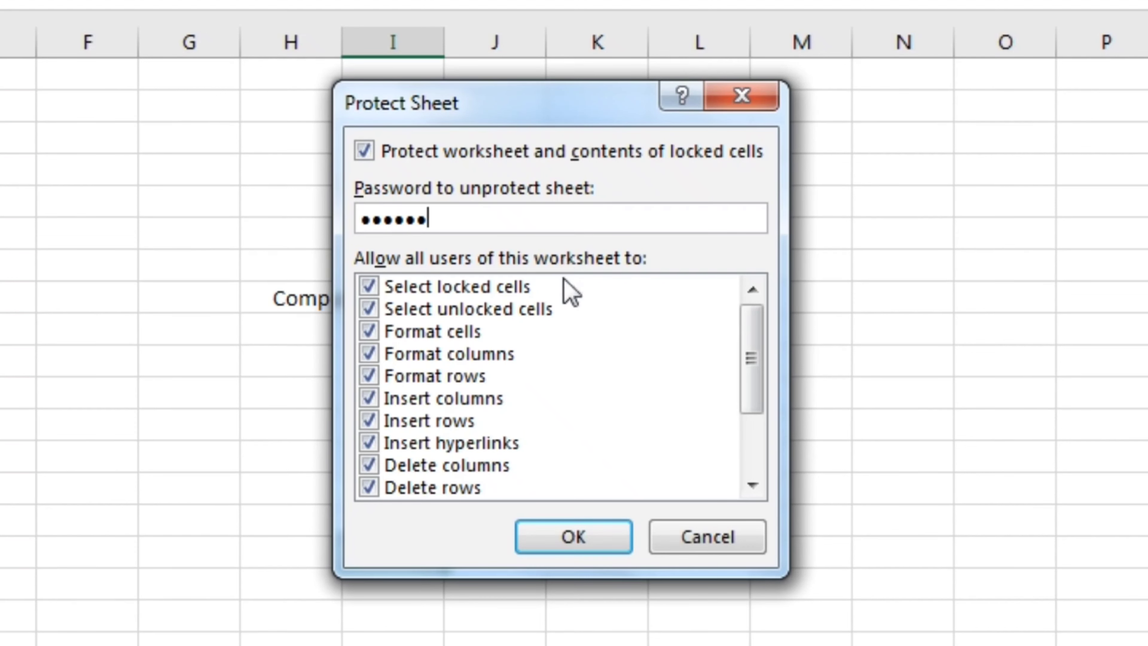
Re-enter the unprotect password to confirm and protect Sheet1
click(574, 536)
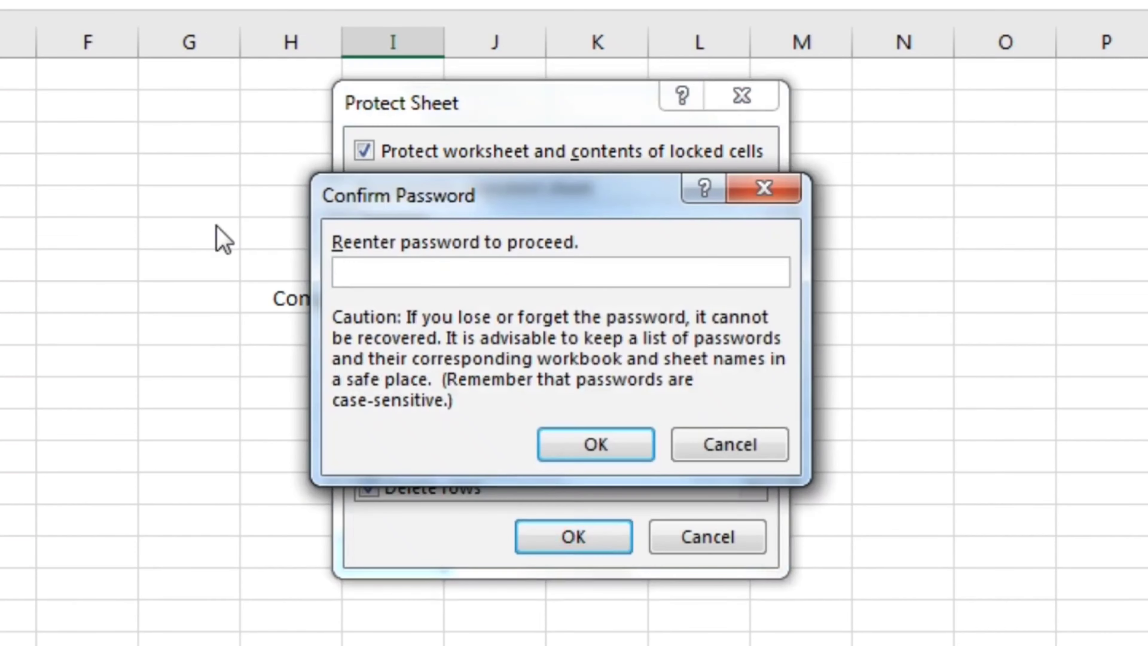
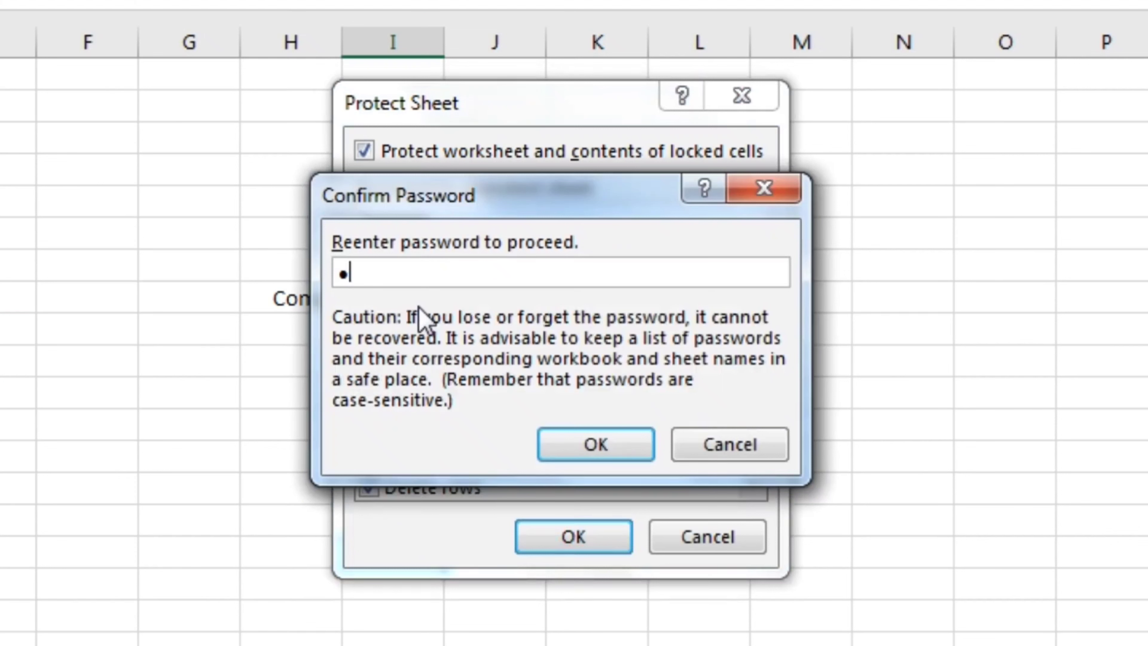
click(600, 450)
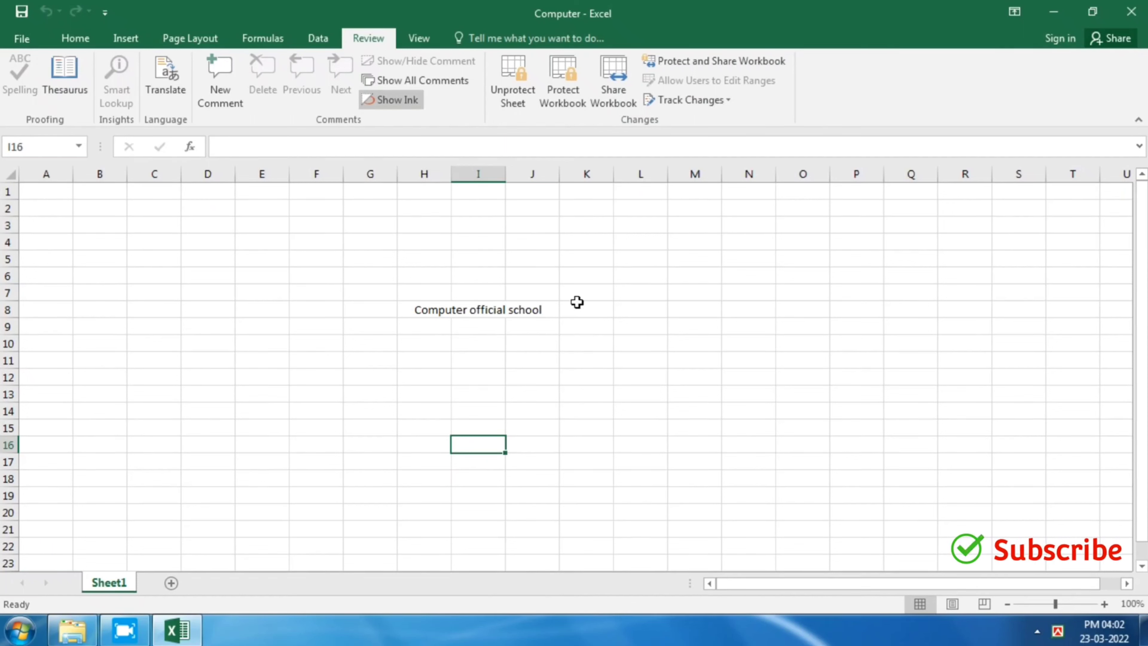
Close the Computer workbook, saving its changes
click(1133, 14)
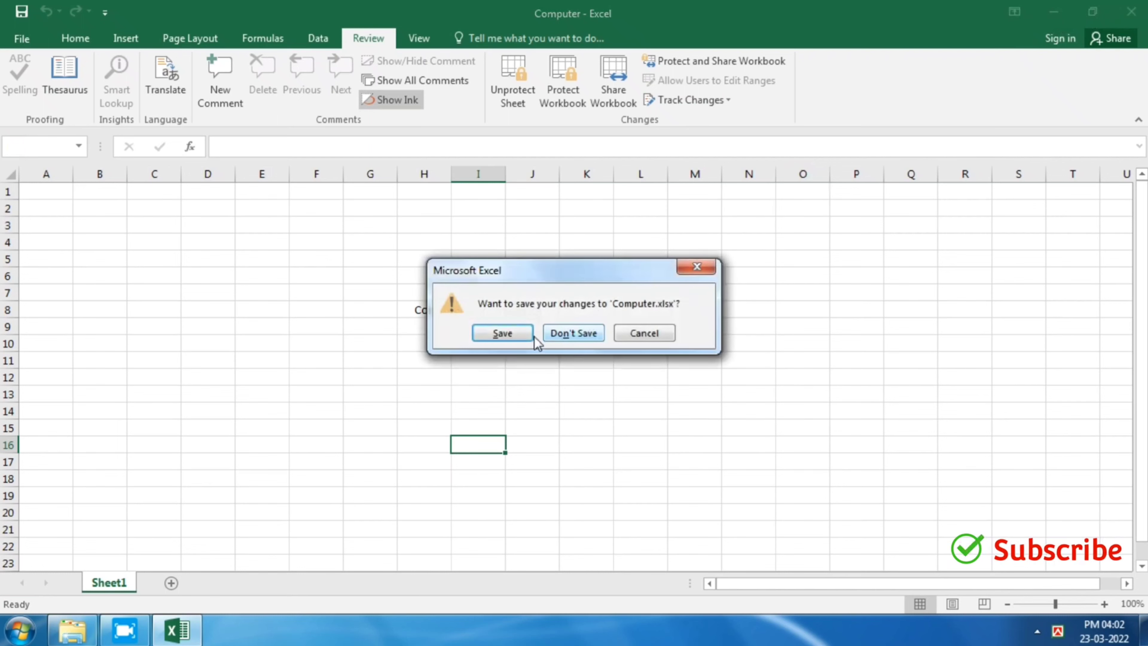
click(503, 334)
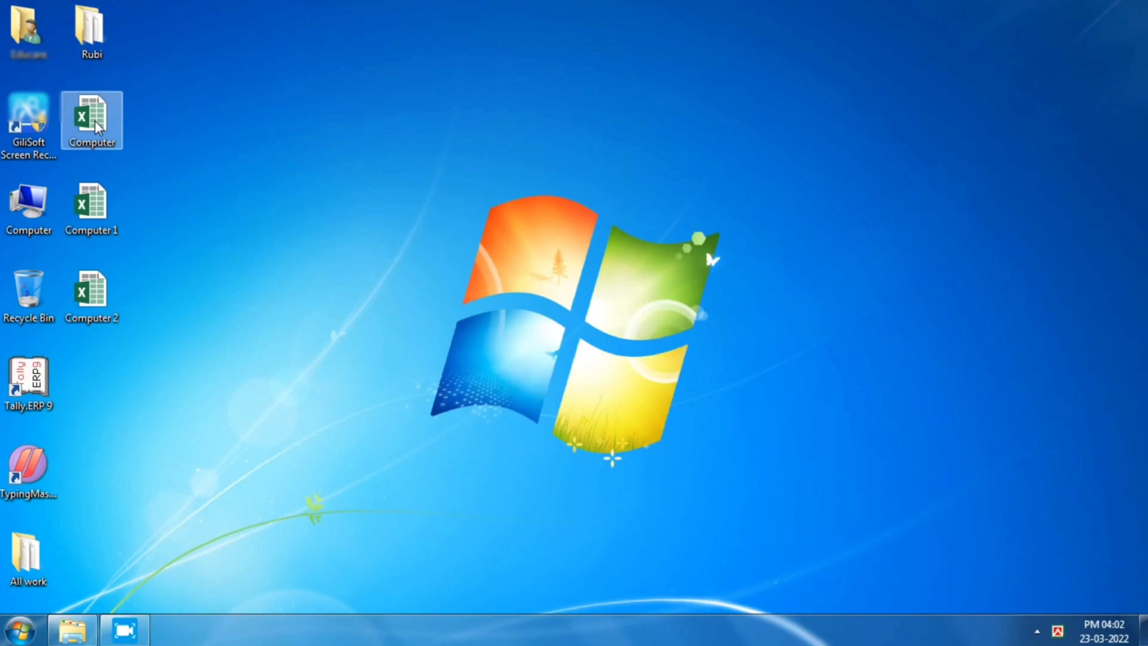
Reopen Computer via the desktop right-click menu and enter its open password
right_click(97, 127)
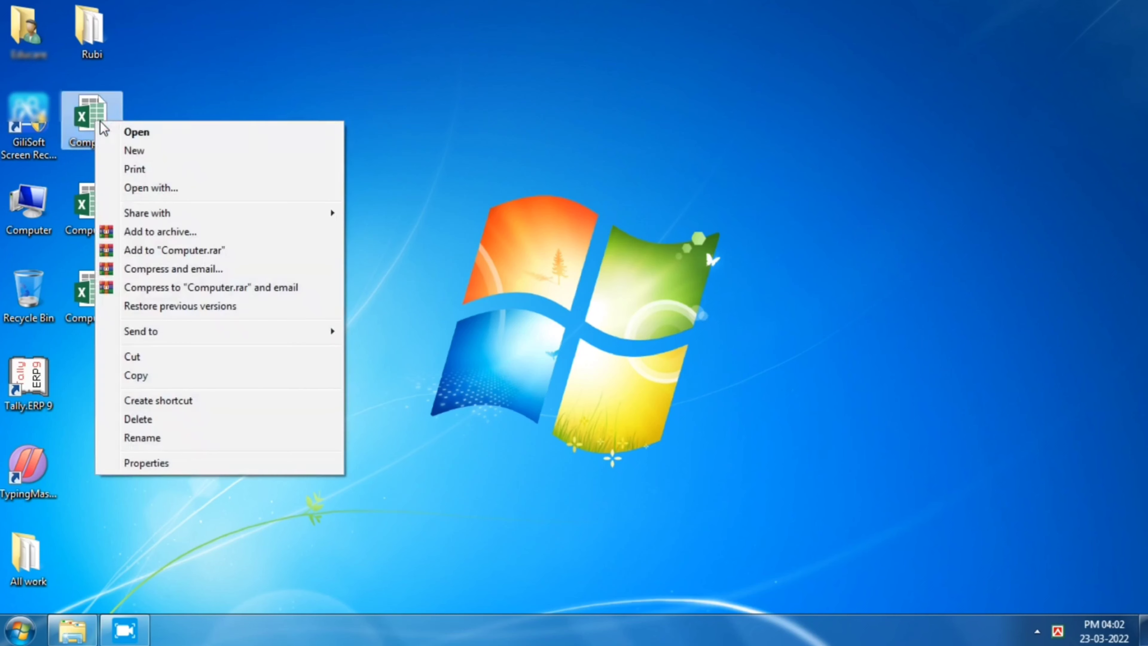
click(126, 130)
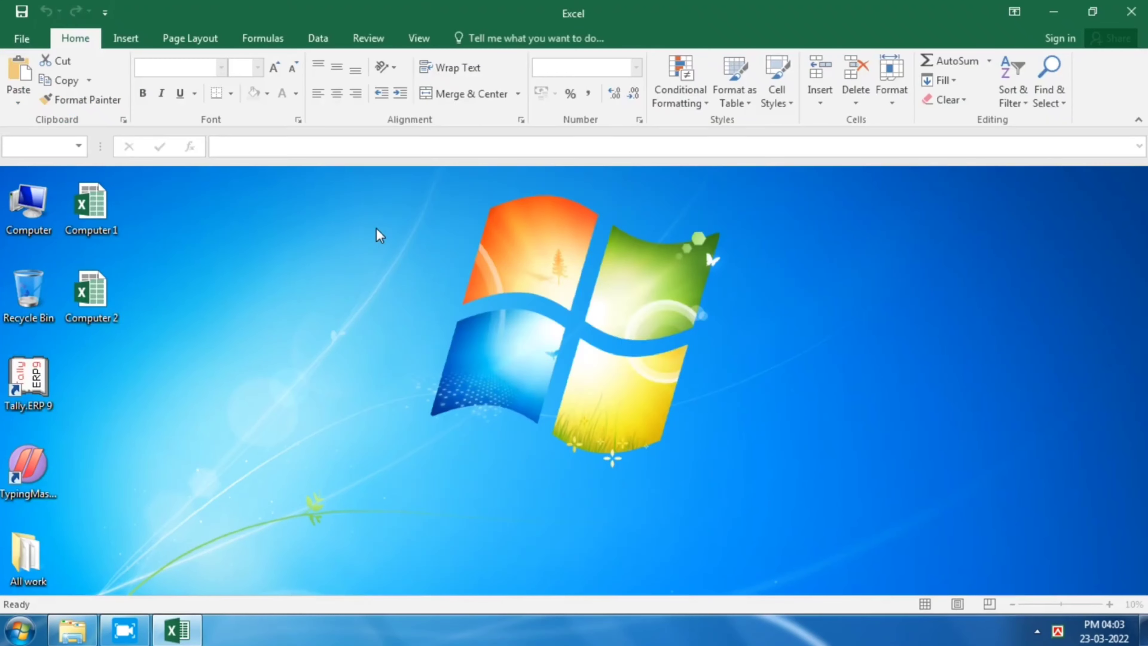
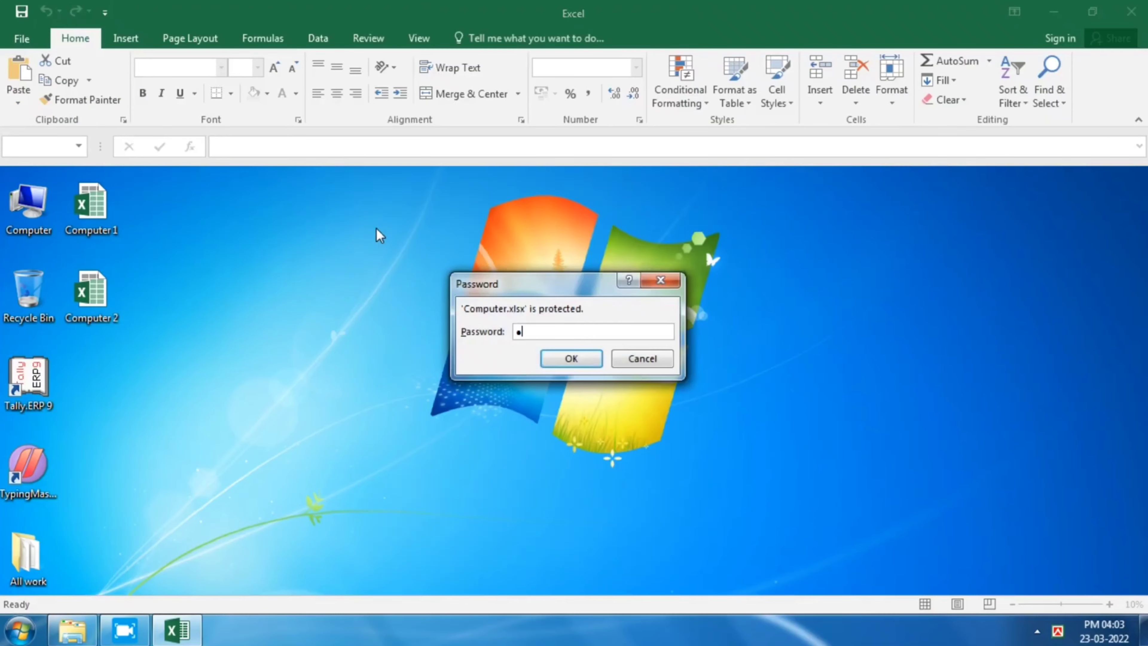
click(571, 359)
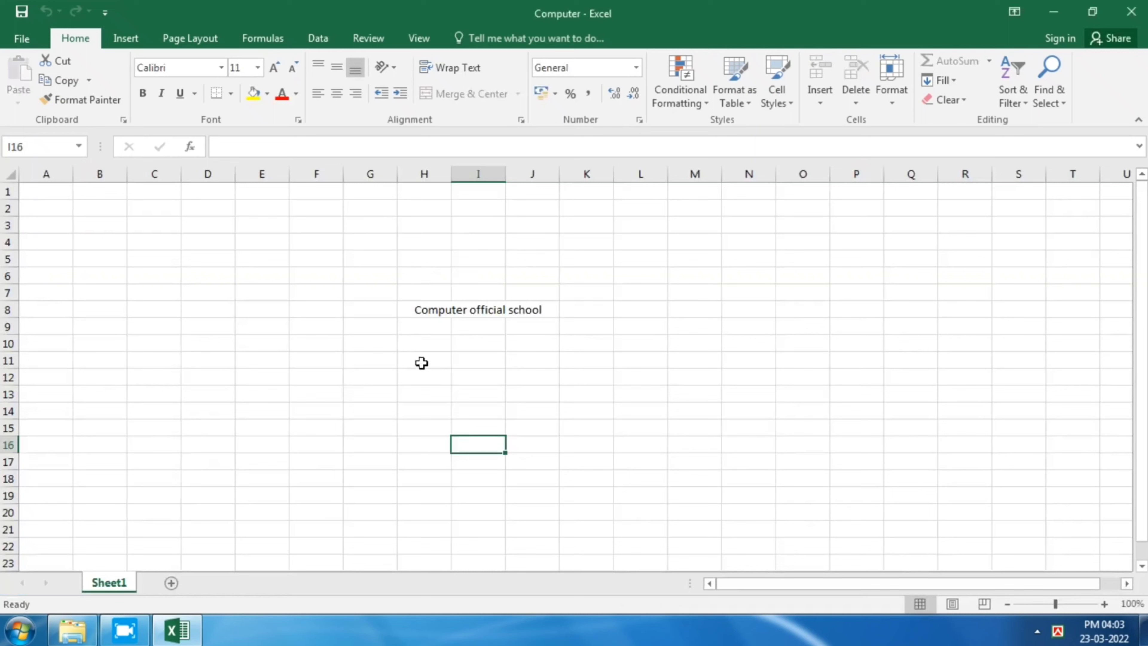
click(424, 345)
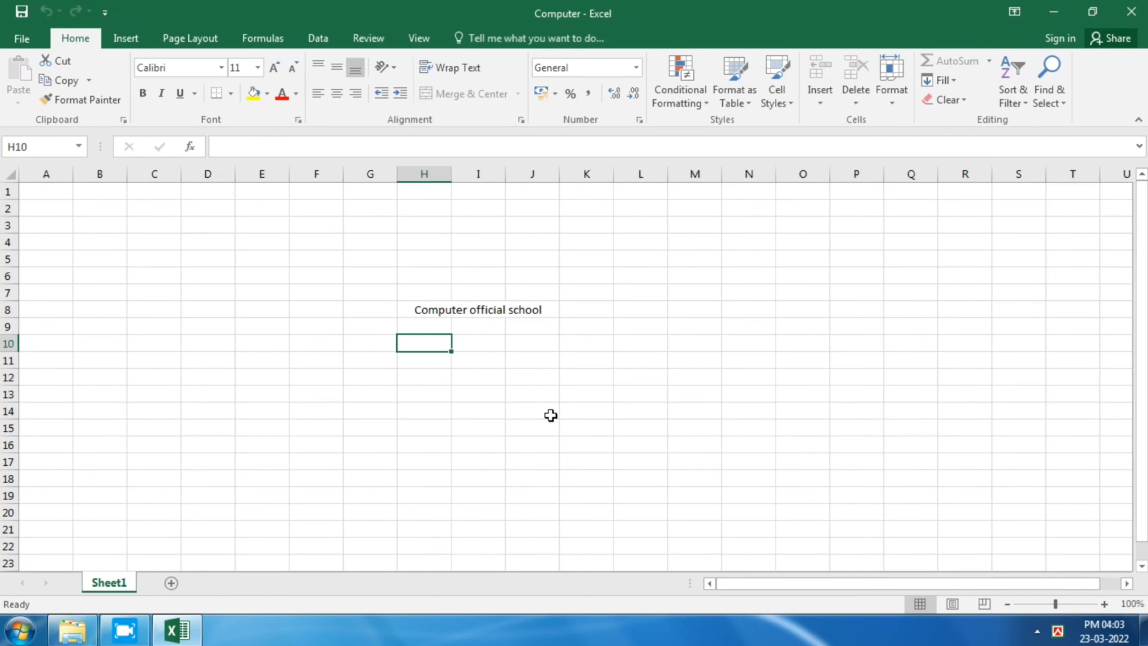
key(Delete)
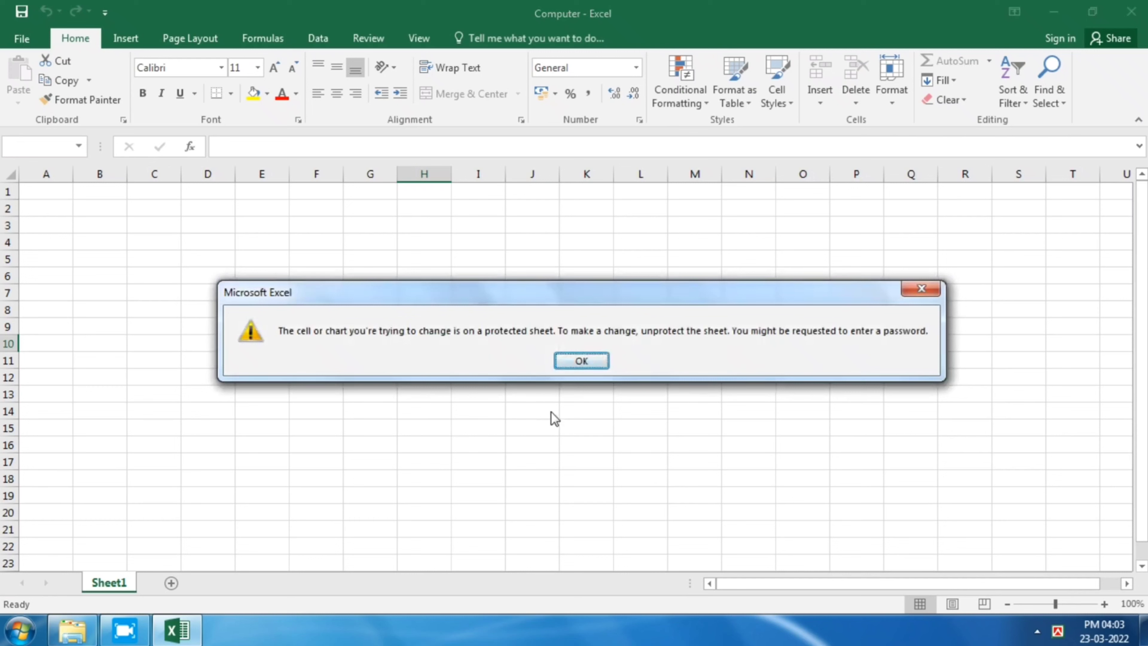
click(582, 362)
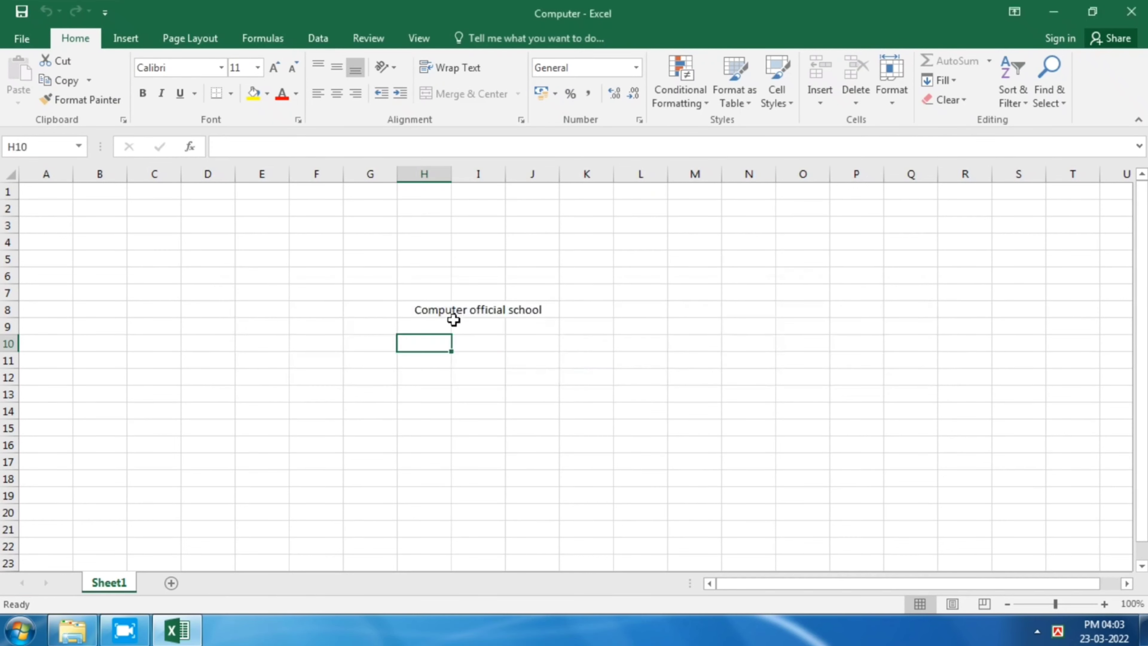
click(440, 313)
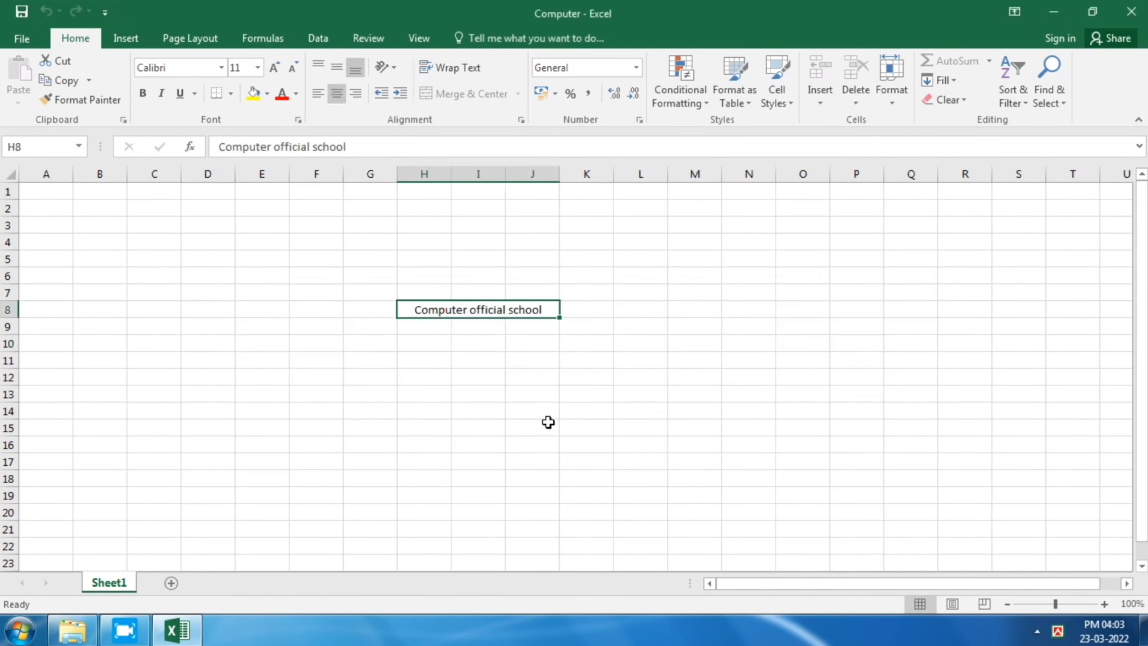
key(Delete)
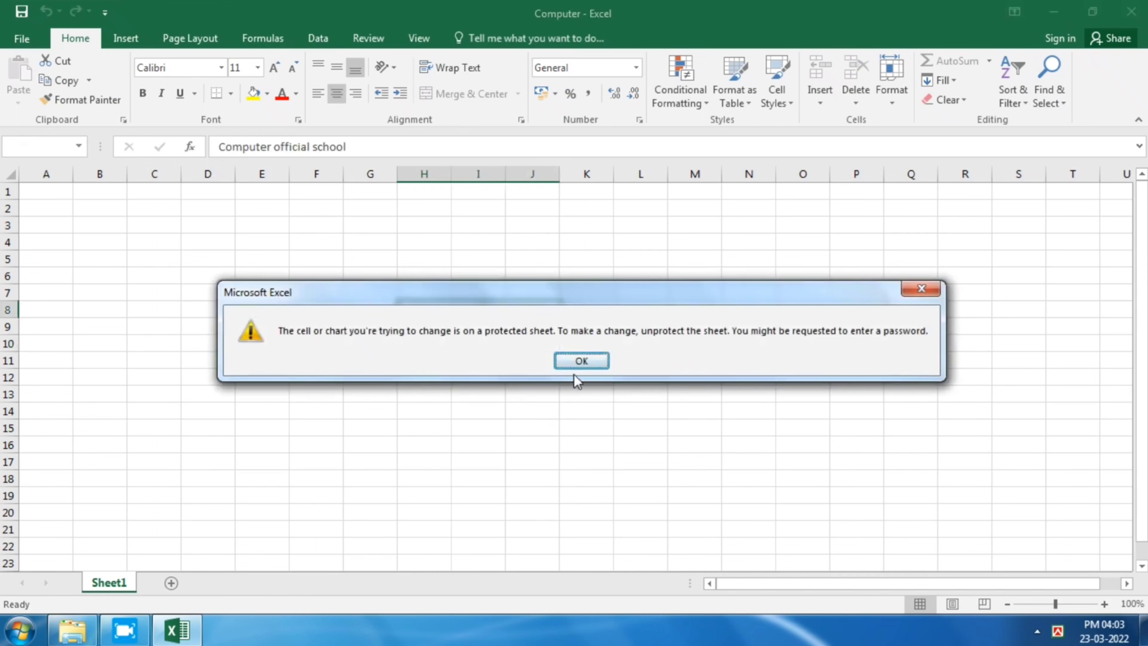
click(580, 360)
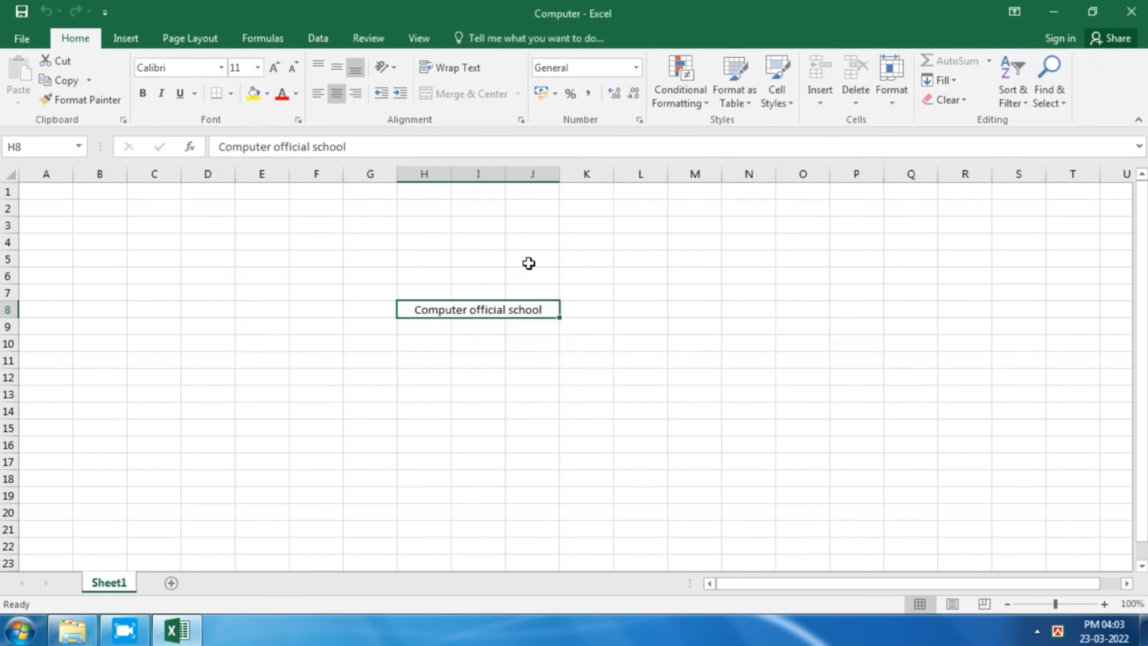
click(431, 175)
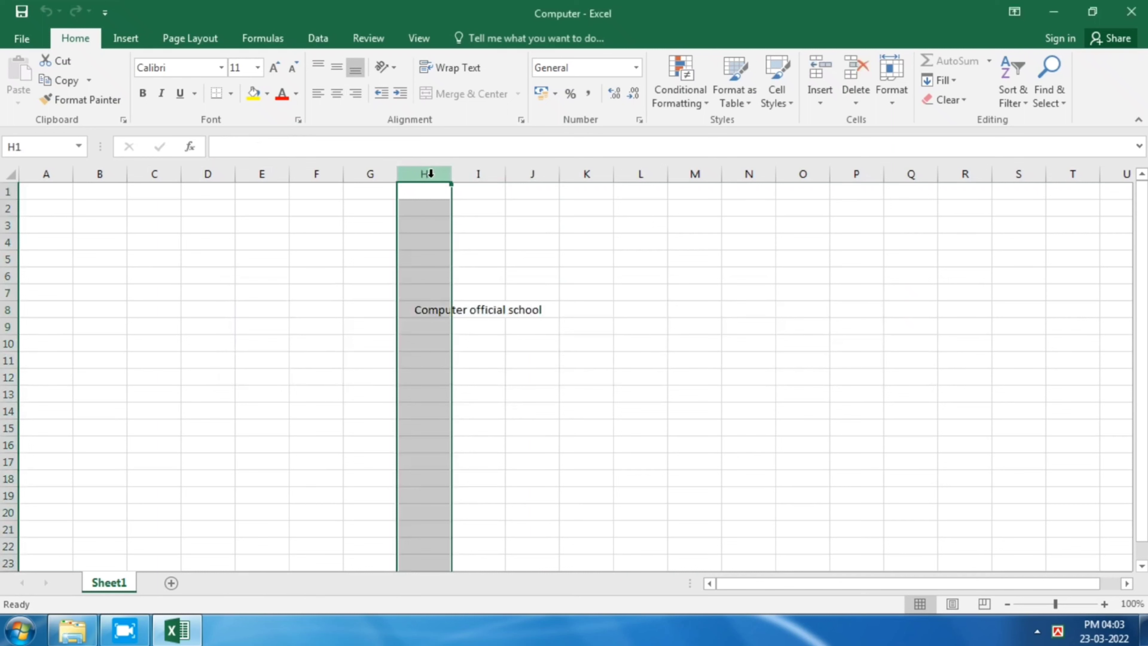
right_click(431, 173)
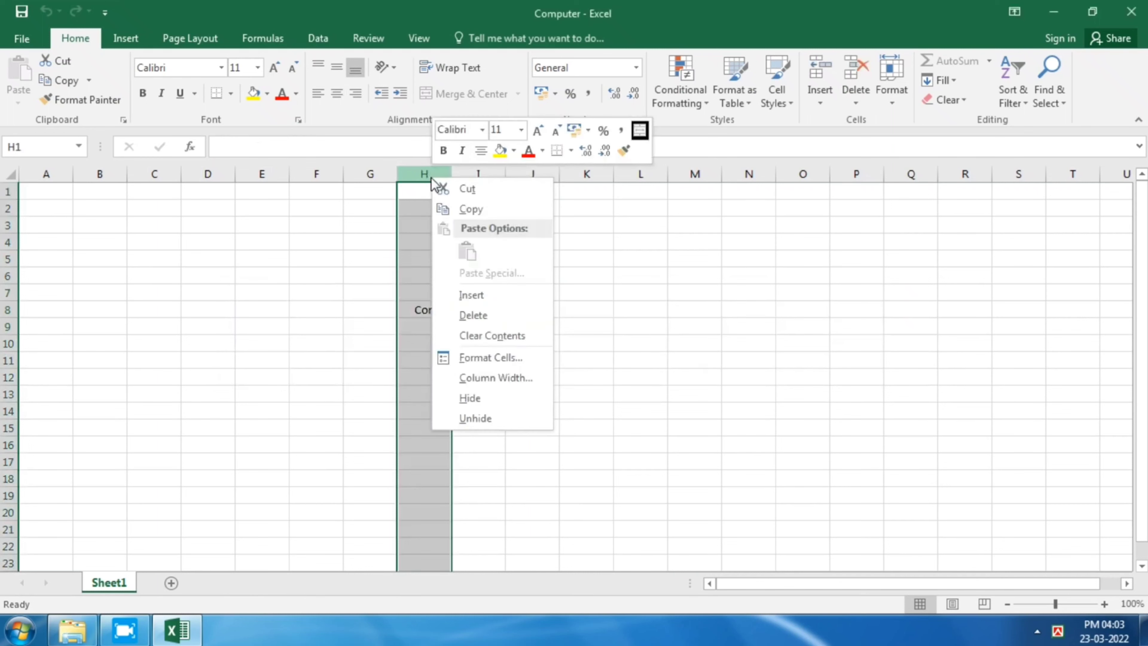
click(486, 317)
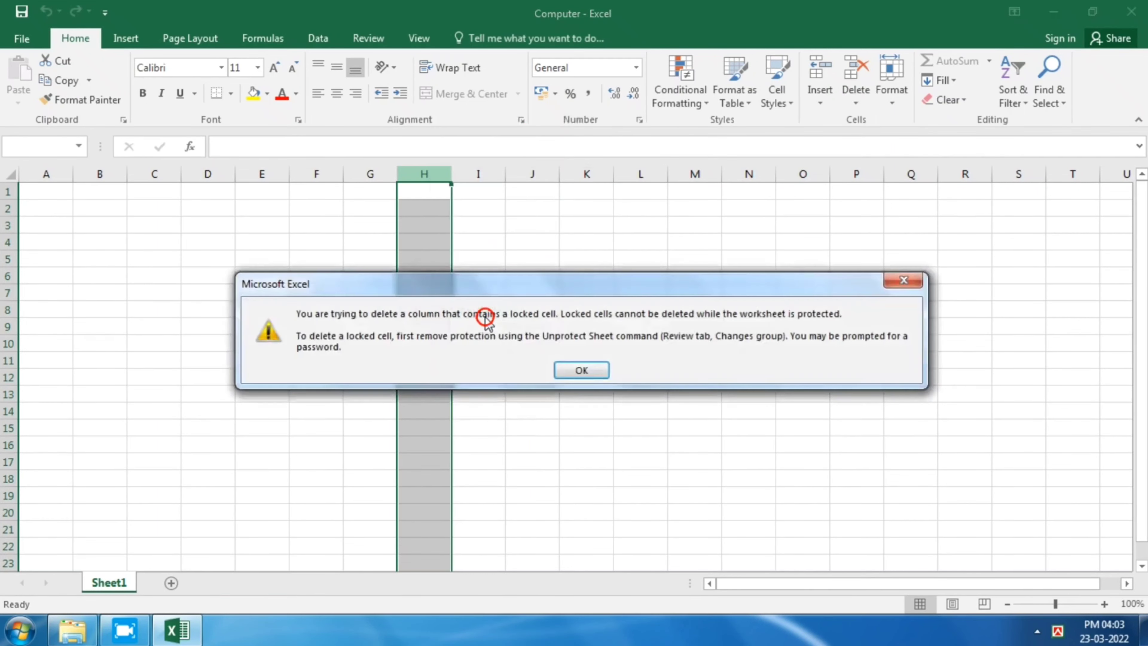
click(574, 373)
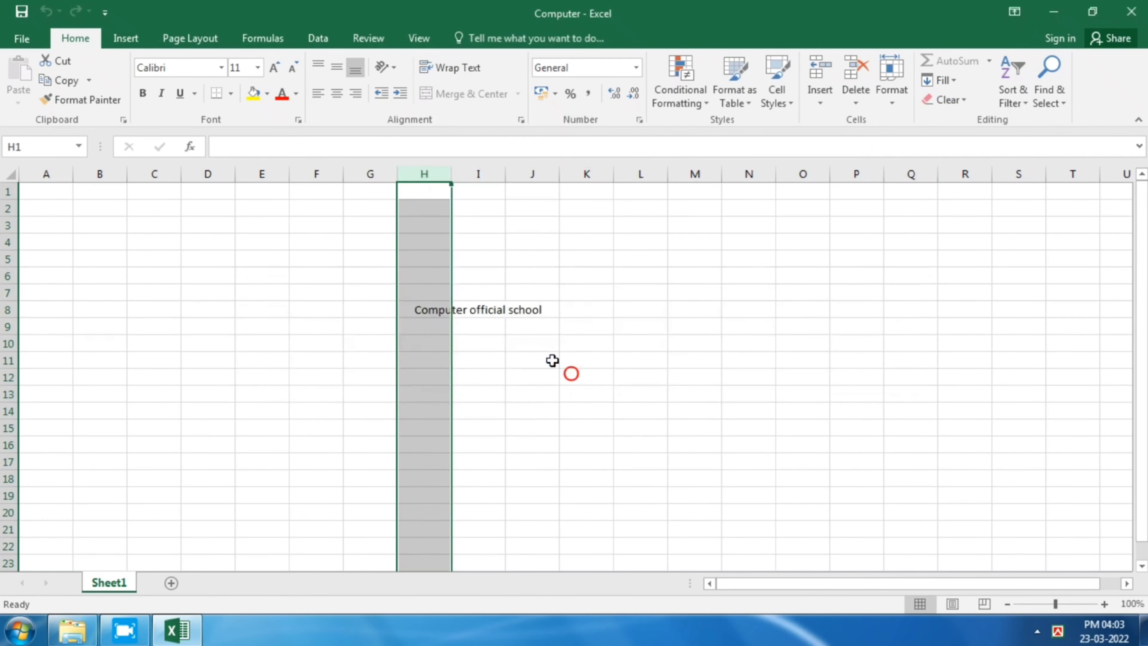
right_click(5, 292)
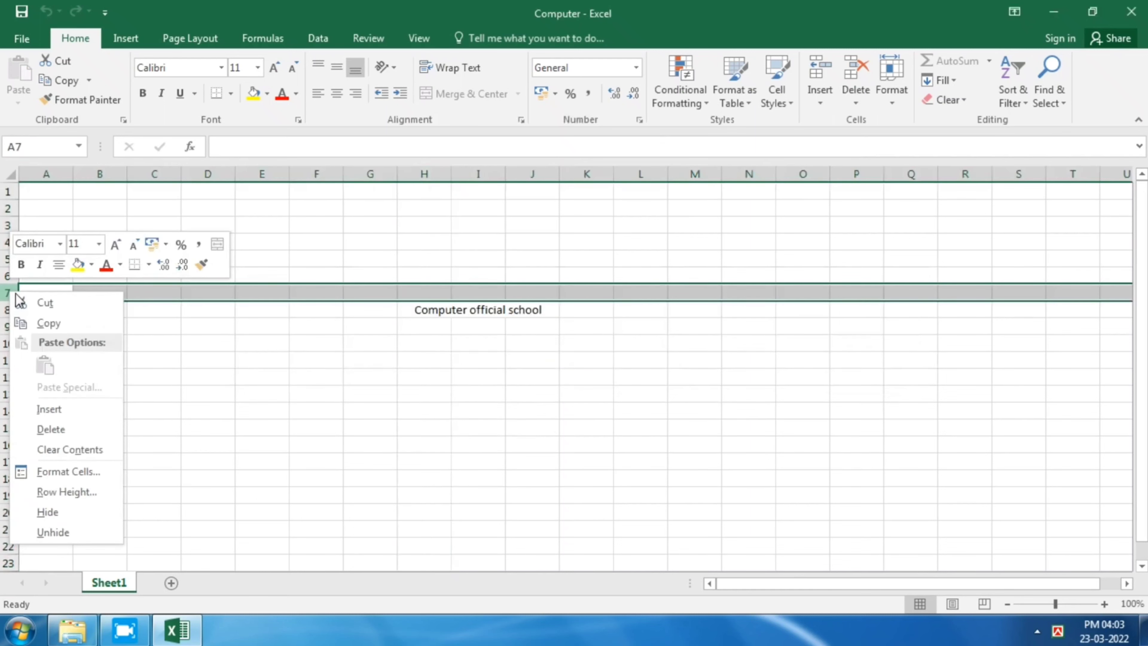
click(72, 429)
click(583, 367)
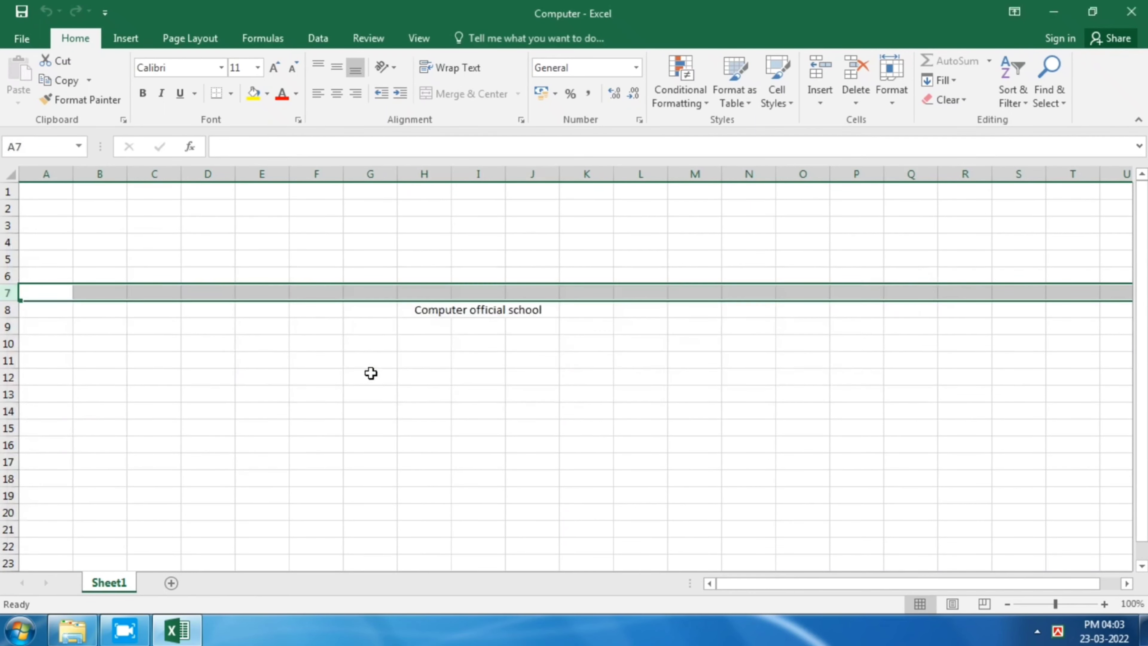
click(371, 373)
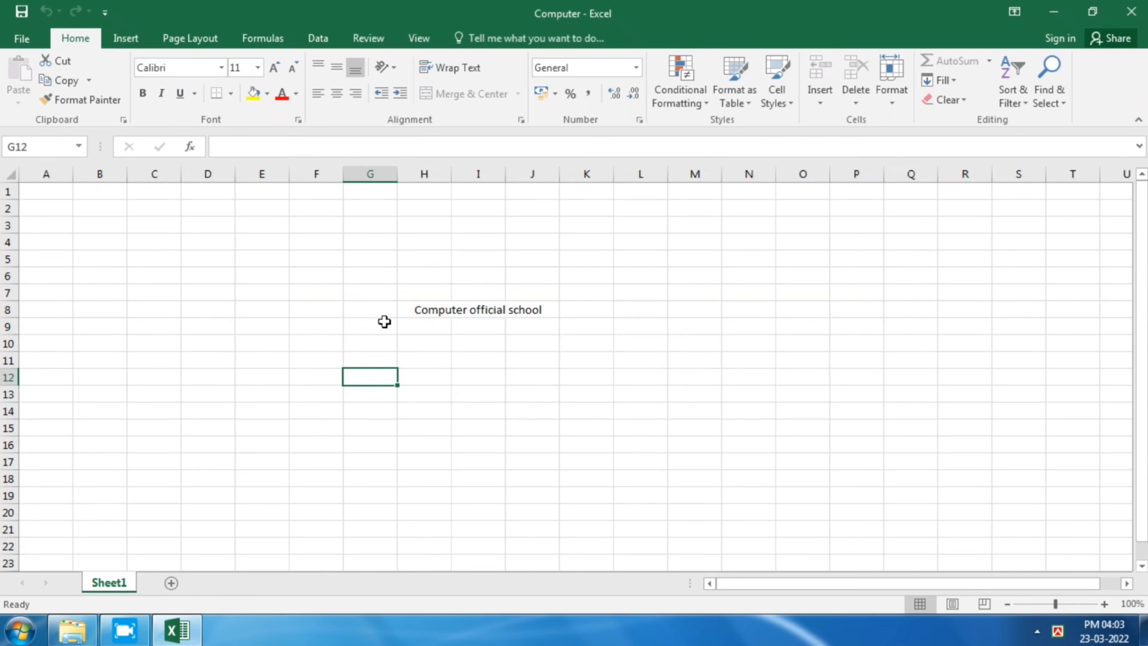
double_click(372, 343)
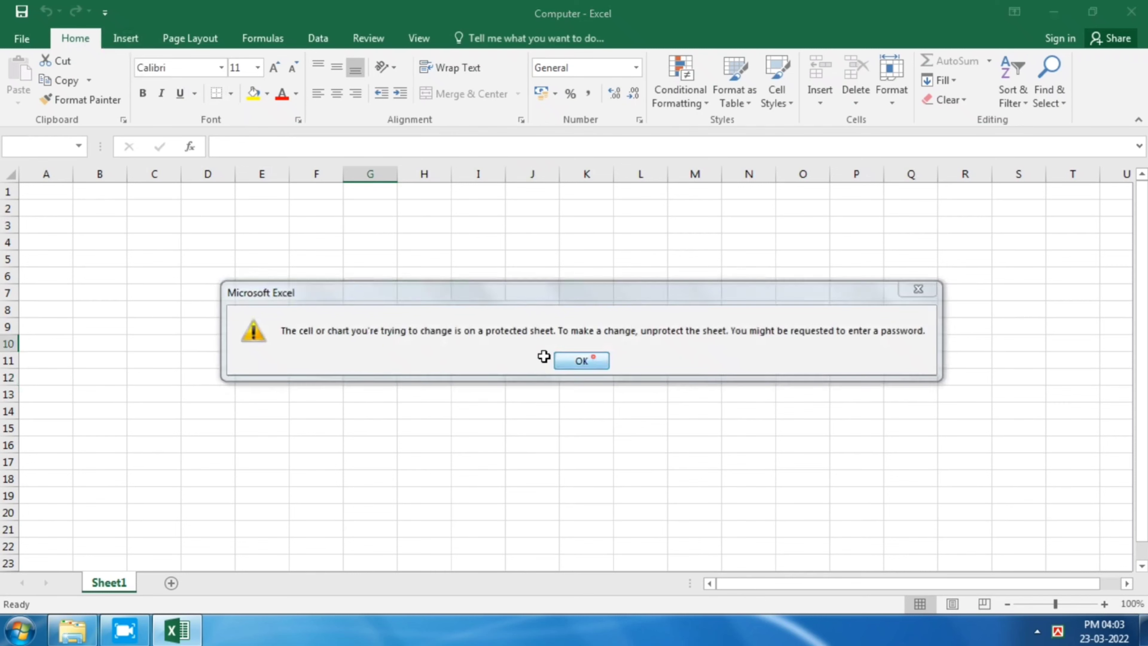
click(588, 359)
drag(367, 342, 455, 356)
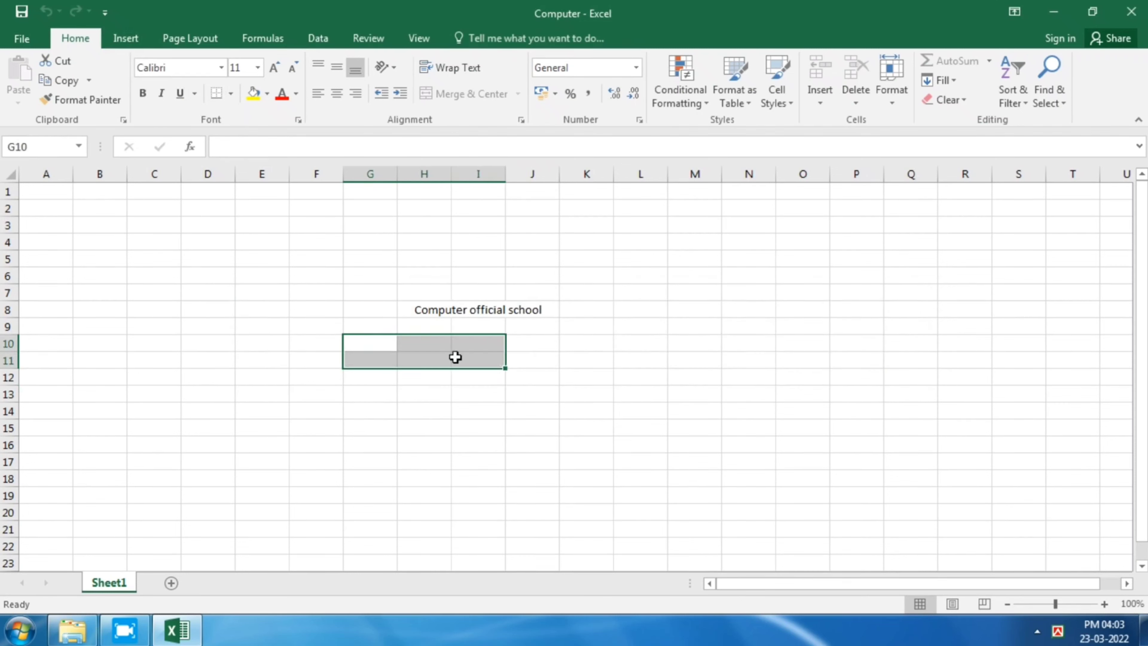
click(452, 93)
click(451, 93)
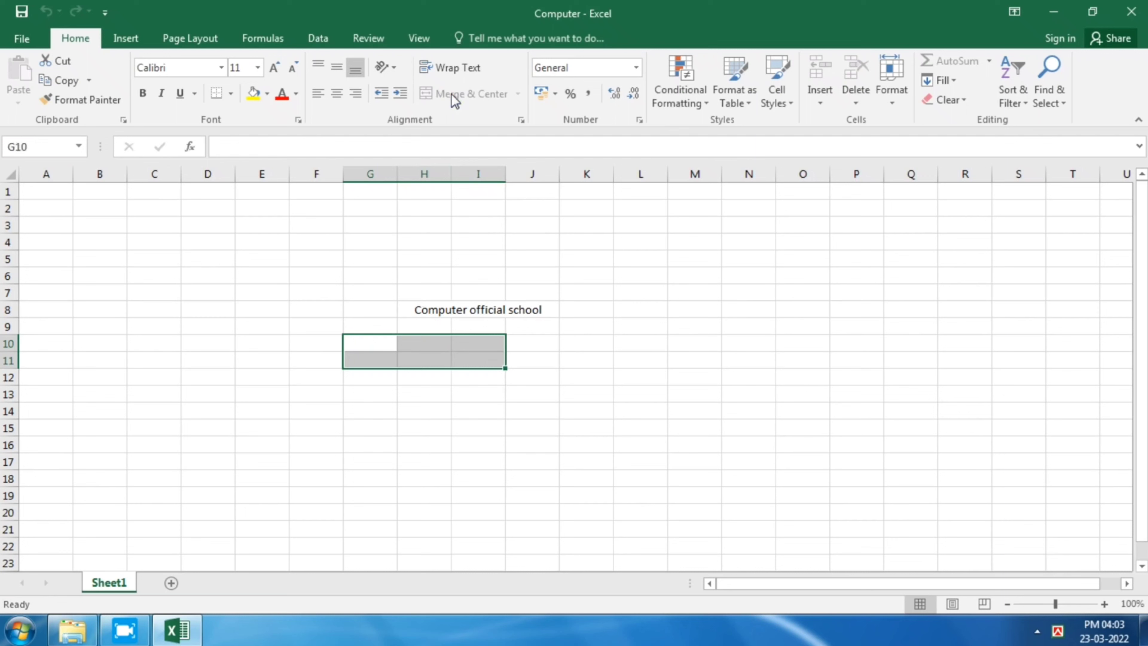